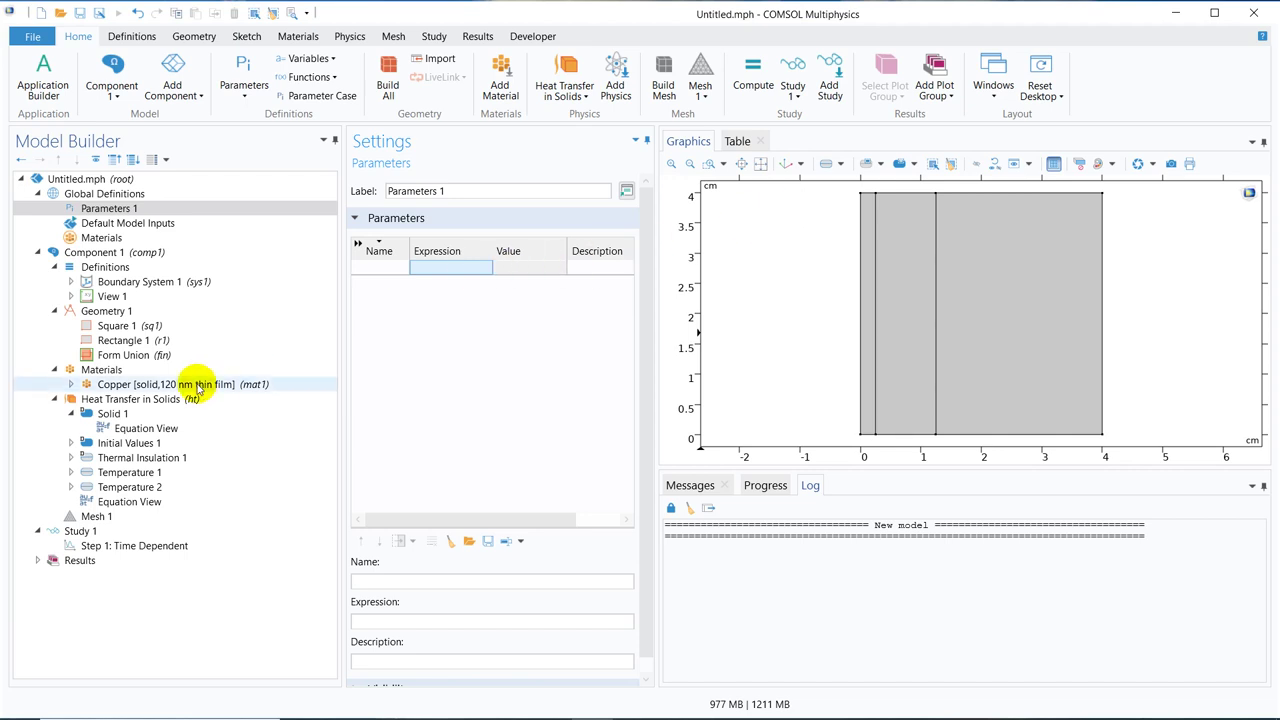
Review the copper material, heat transfer physics, initial values and Temperature 1 settings
{"action": "left_click", "coordinate": [143, 386]}
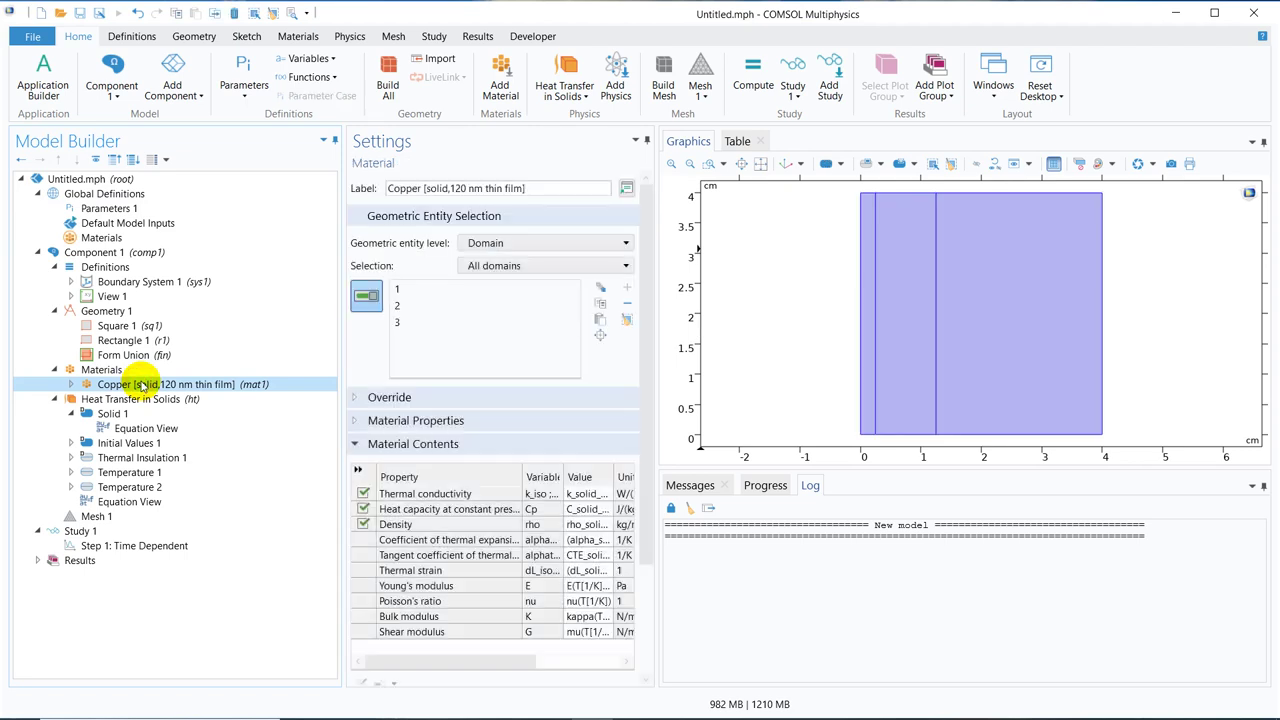
{"action": "left_click", "coordinate": [113, 400]}
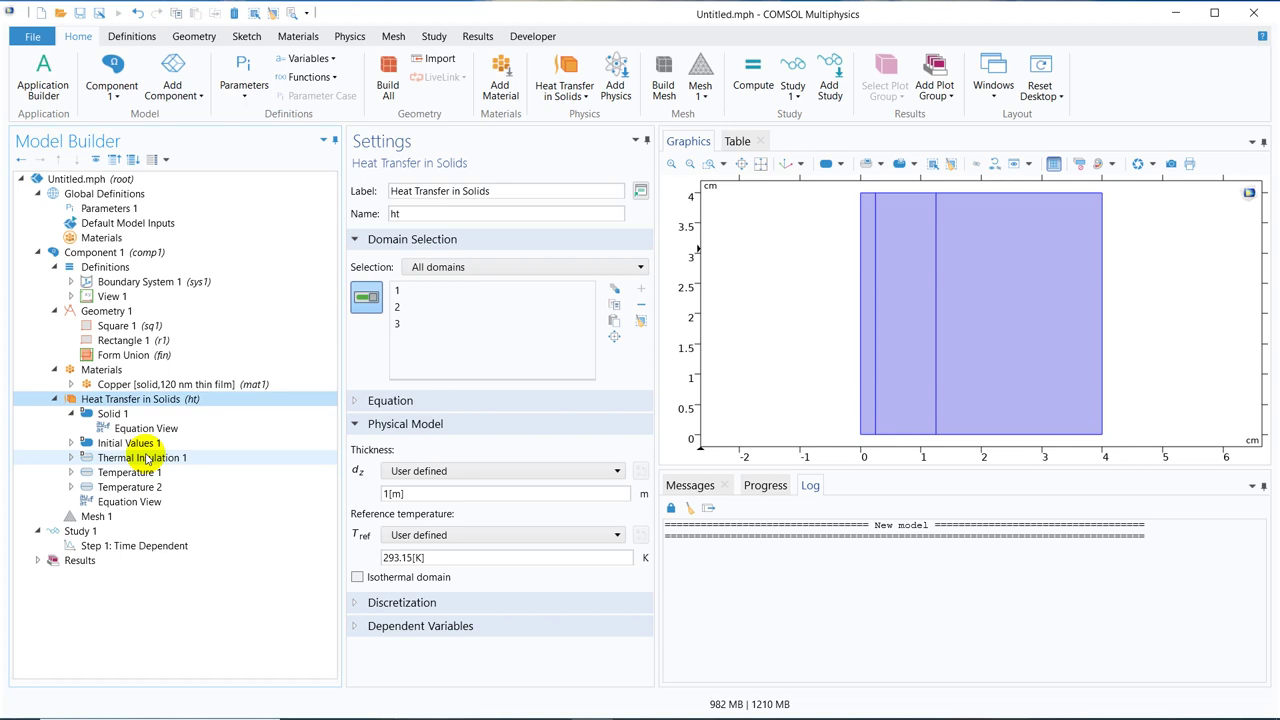
{"action": "left_click", "coordinate": [144, 442]}
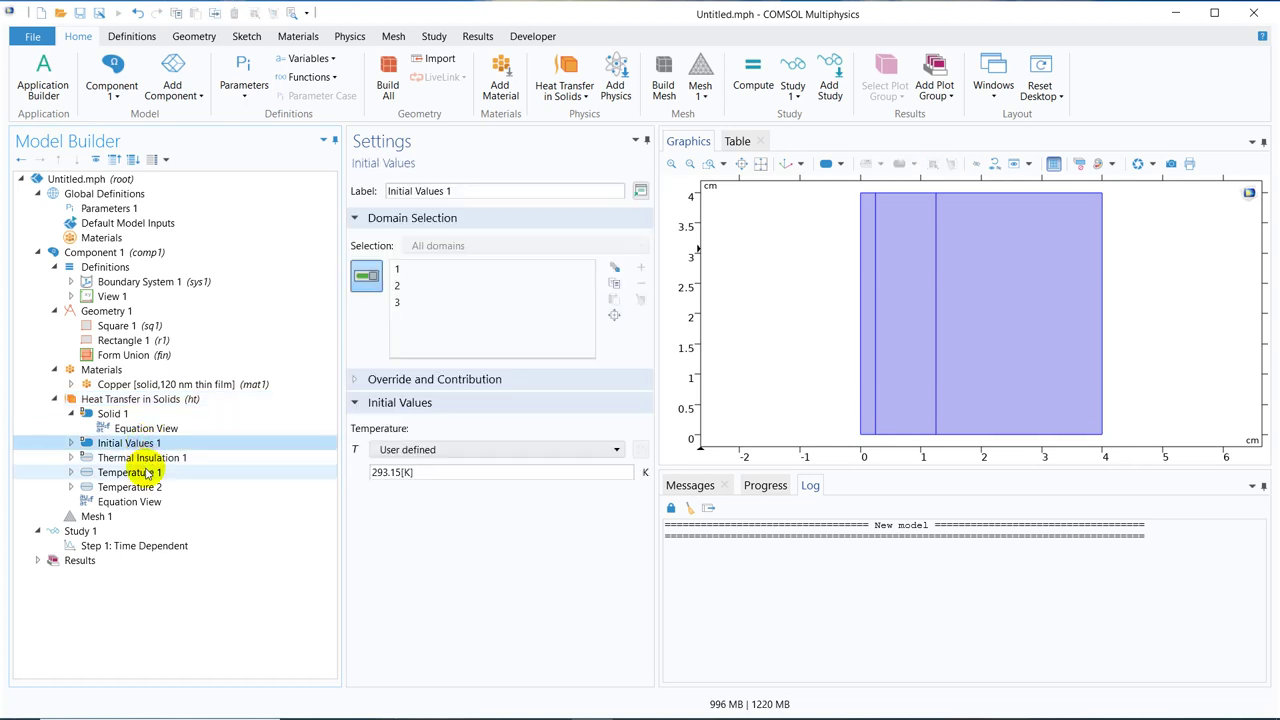
{"action": "left_click", "coordinate": [148, 473]}
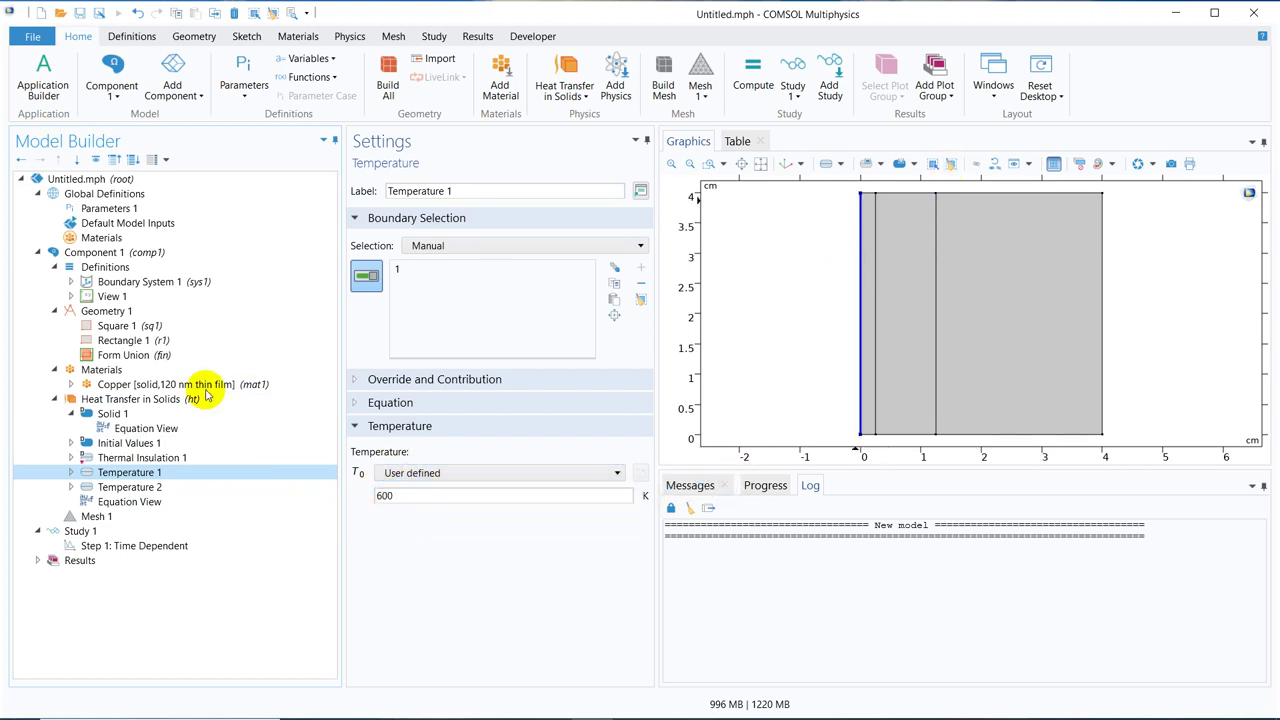
Set Temperature 2's T0 to 293 K and bring up Rectangle 1's size and position
{"action": "left_click", "coordinate": [127, 487]}
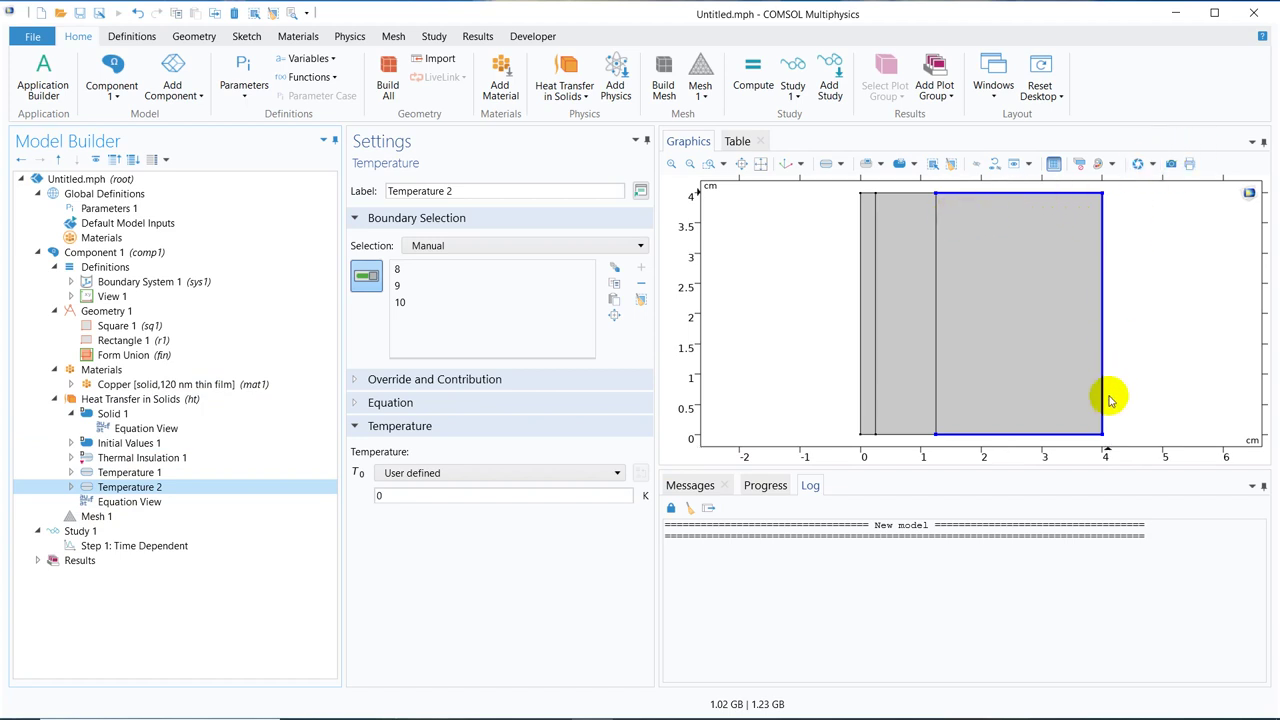
{"action": "left_click_drag", "start_coordinate": [389, 497], "coordinate": [365, 505]}
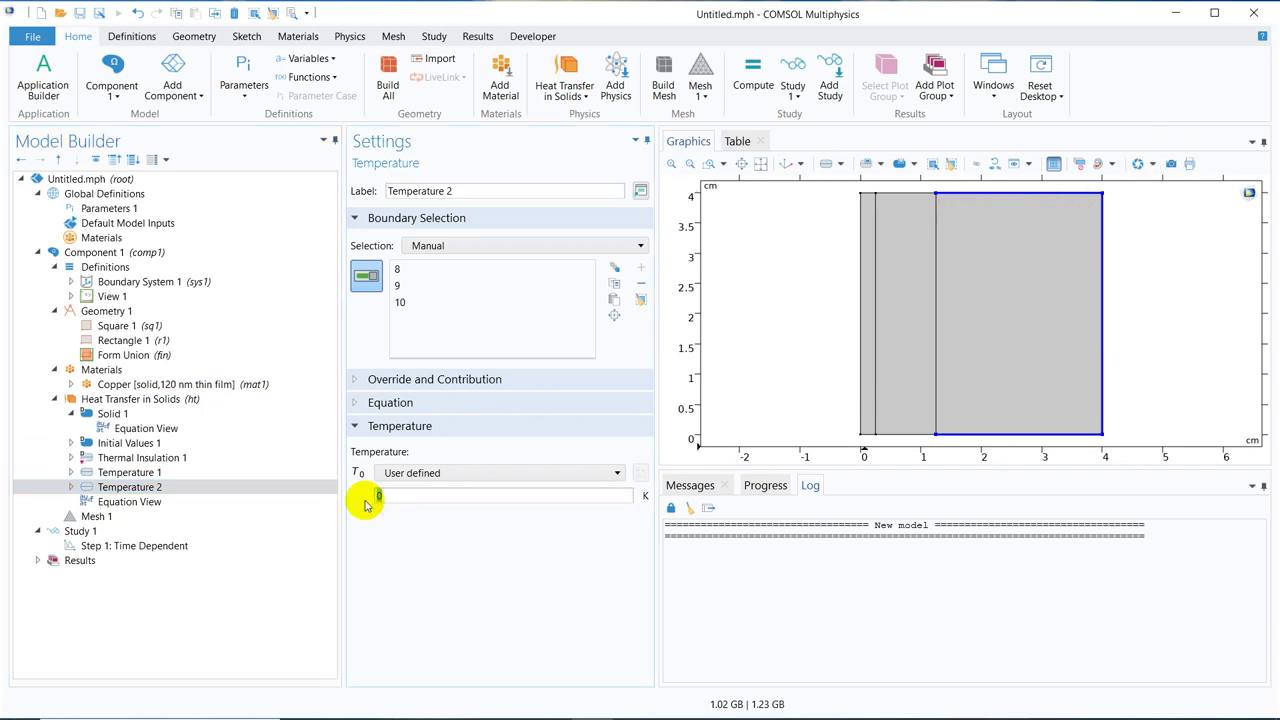
{"action": "type", "text": "293"}
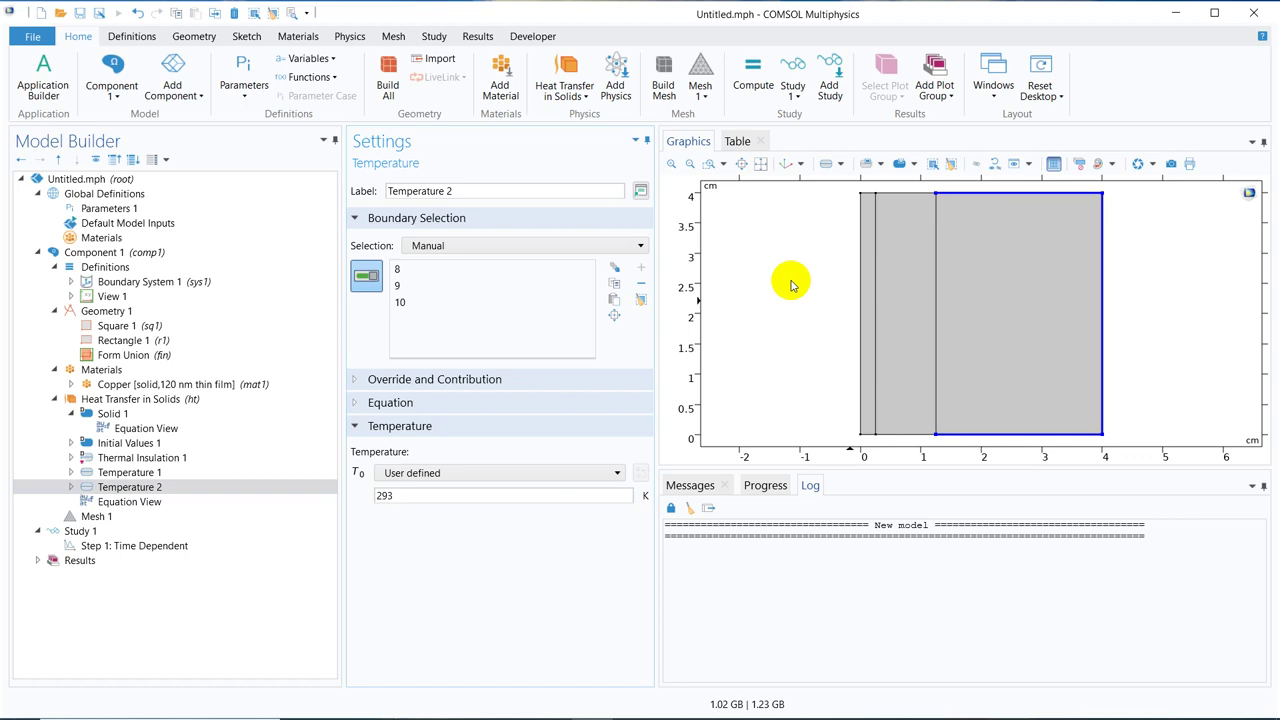
{"action": "left_click", "coordinate": [137, 341]}
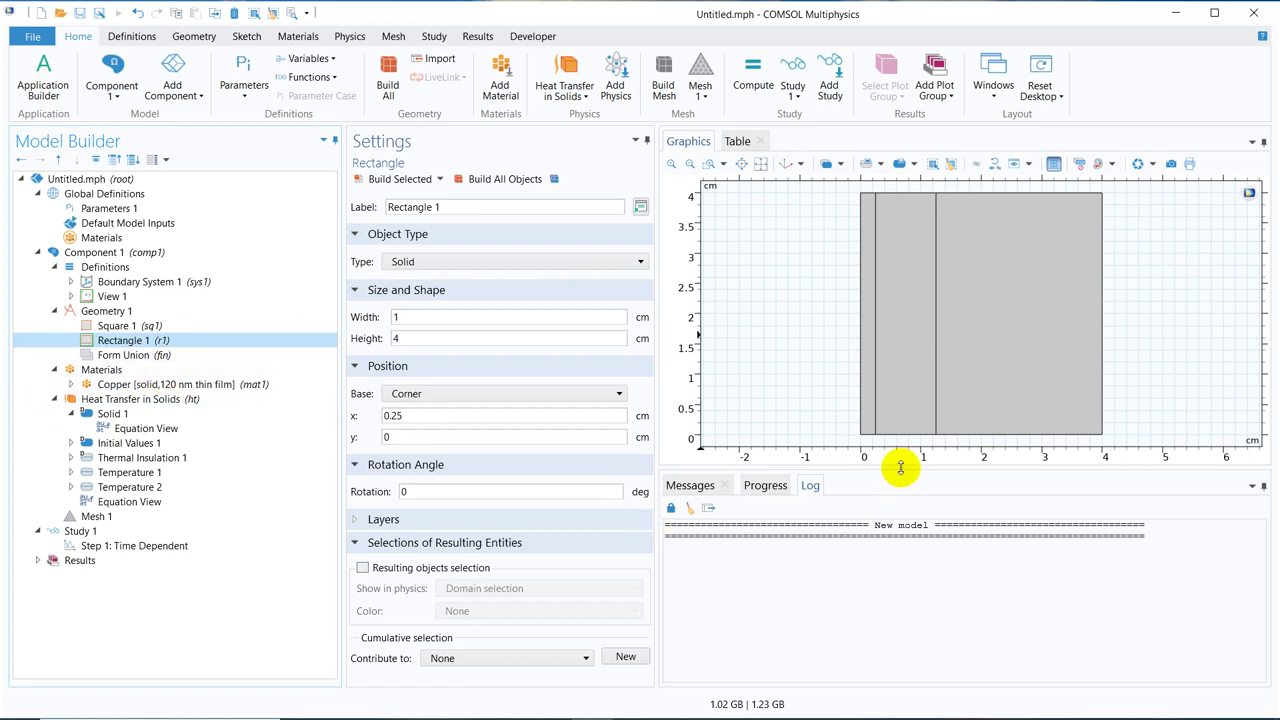
Drag the Graphics/Log splitter downward so the geometry view gets more room
{"action": "left_click_drag", "start_coordinate": [900, 466], "coordinate": [906, 580]}
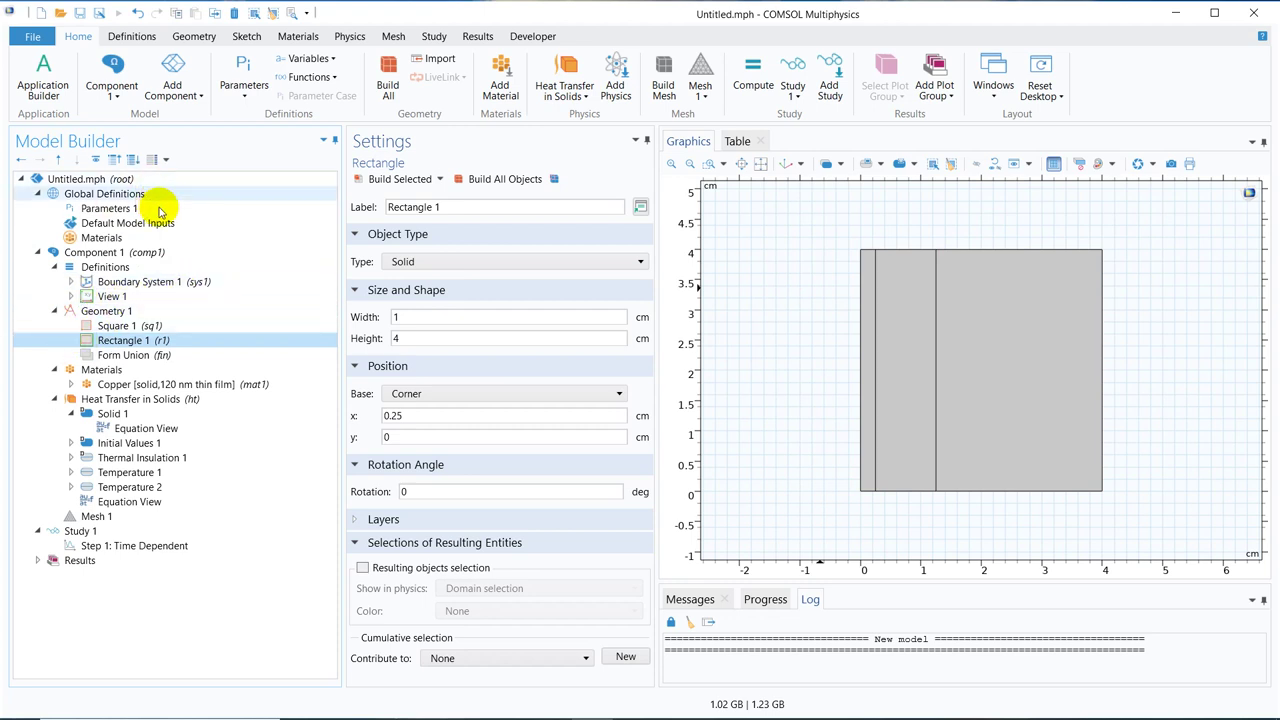
Add an Average nonlocal coupling operator (aveop1) under Component 1's Definitions
{"action": "left_click", "coordinate": [107, 267]}
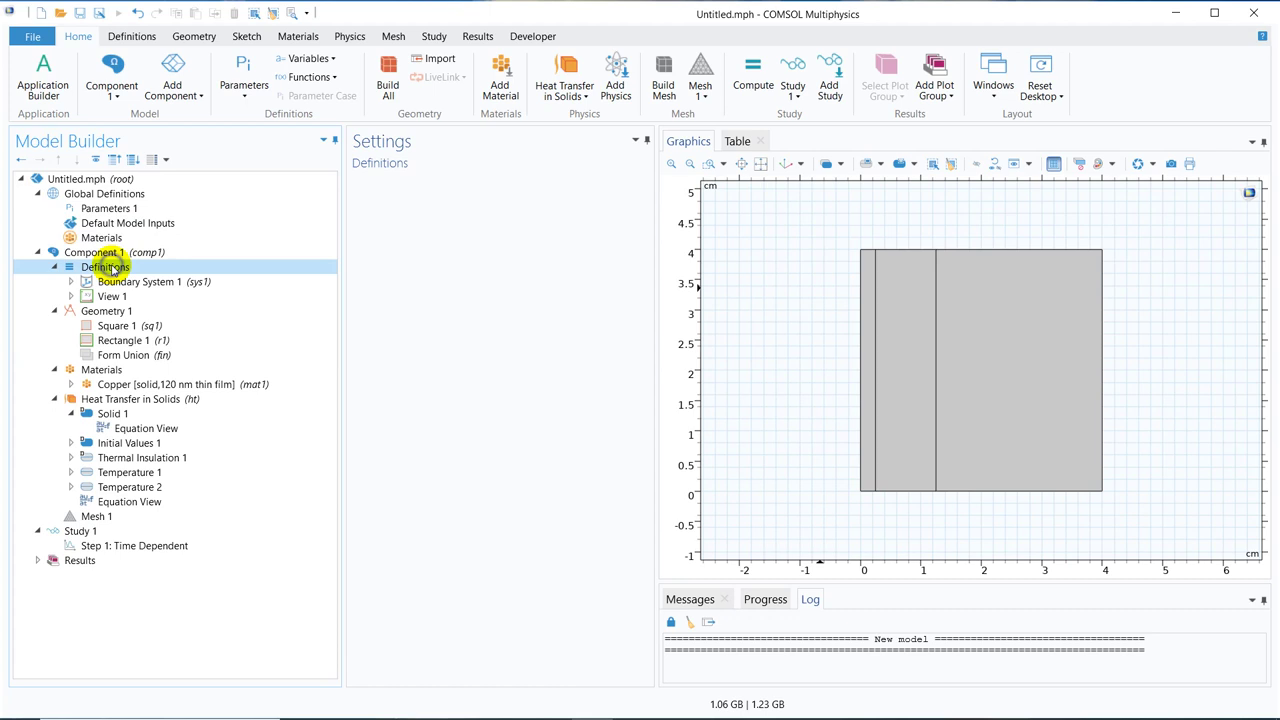
{"action": "right_click", "coordinate": [112, 268]}
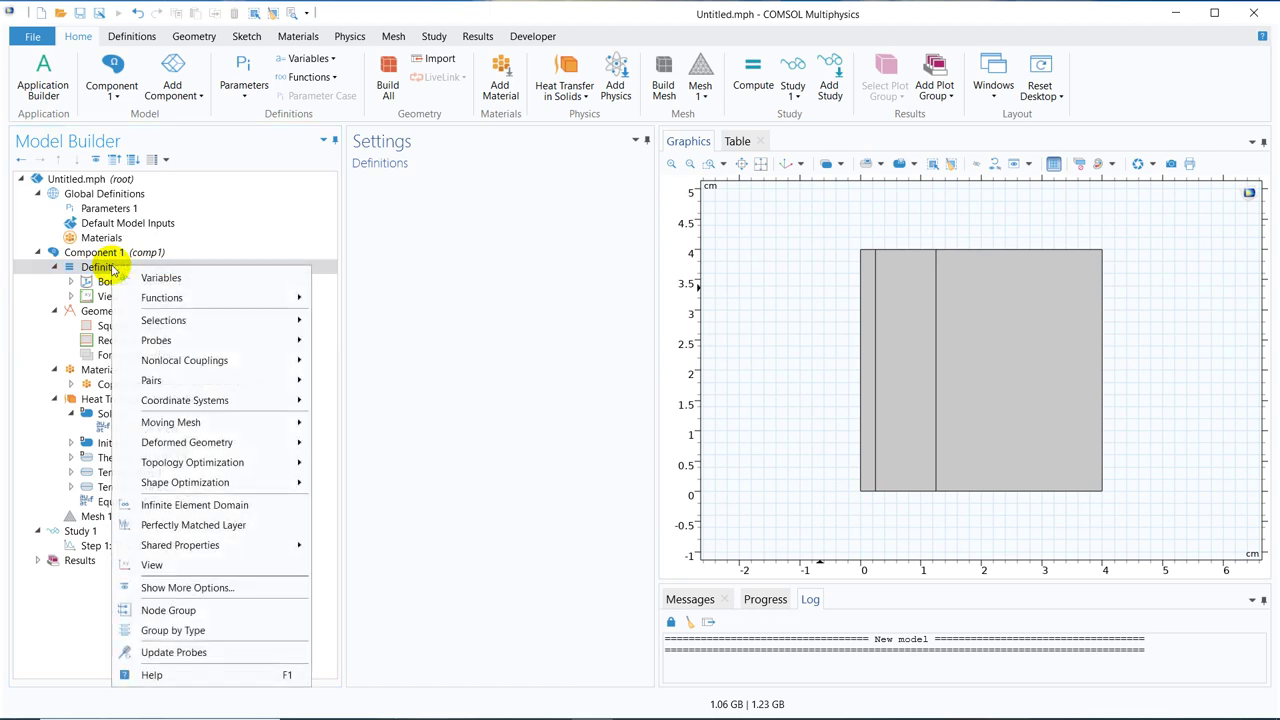
{"action": "left_click", "coordinate": [226, 362]}
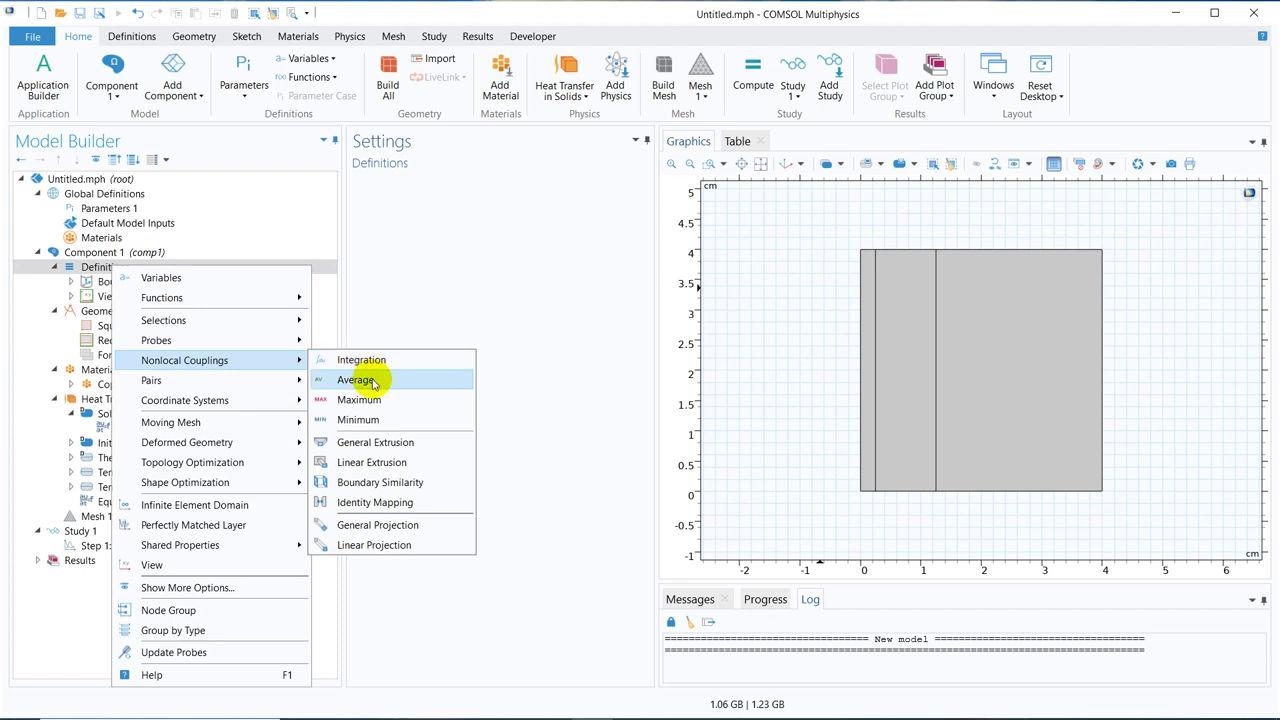
{"action": "left_click", "coordinate": [356, 380]}
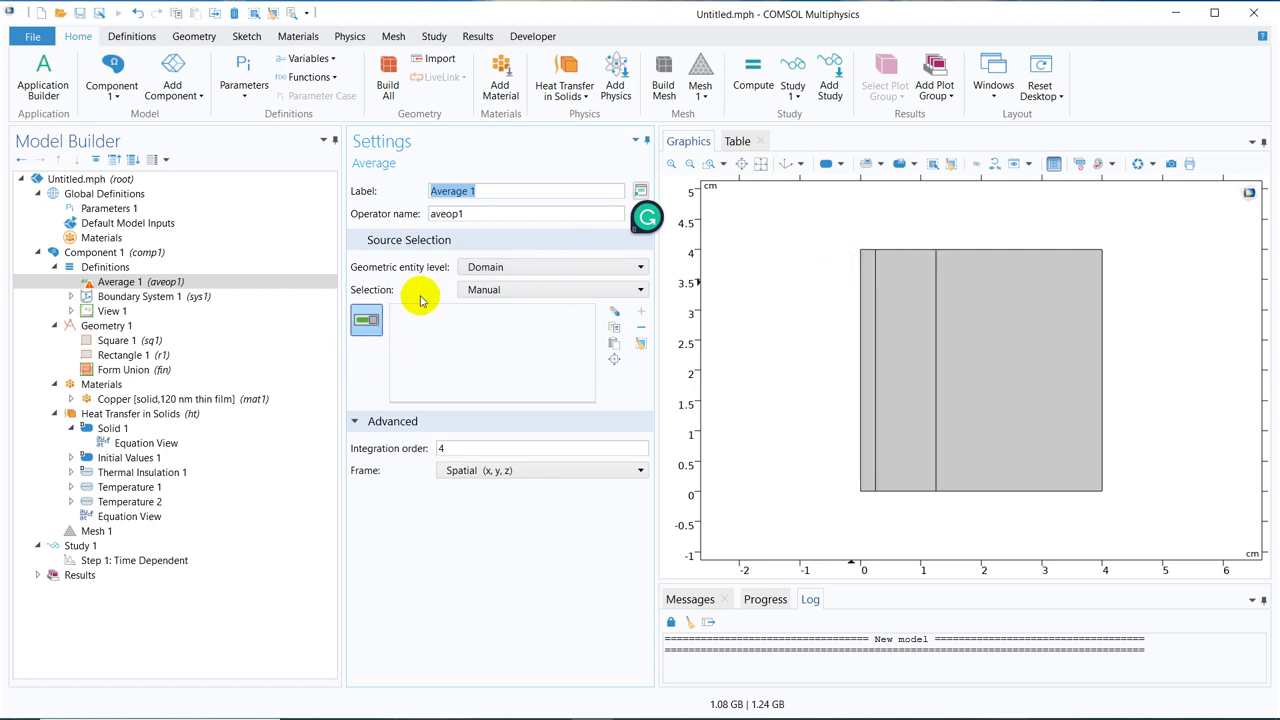
Apply the average operator to domain 2 and relabel it Tavg
{"action": "left_click", "coordinate": [920, 325]}
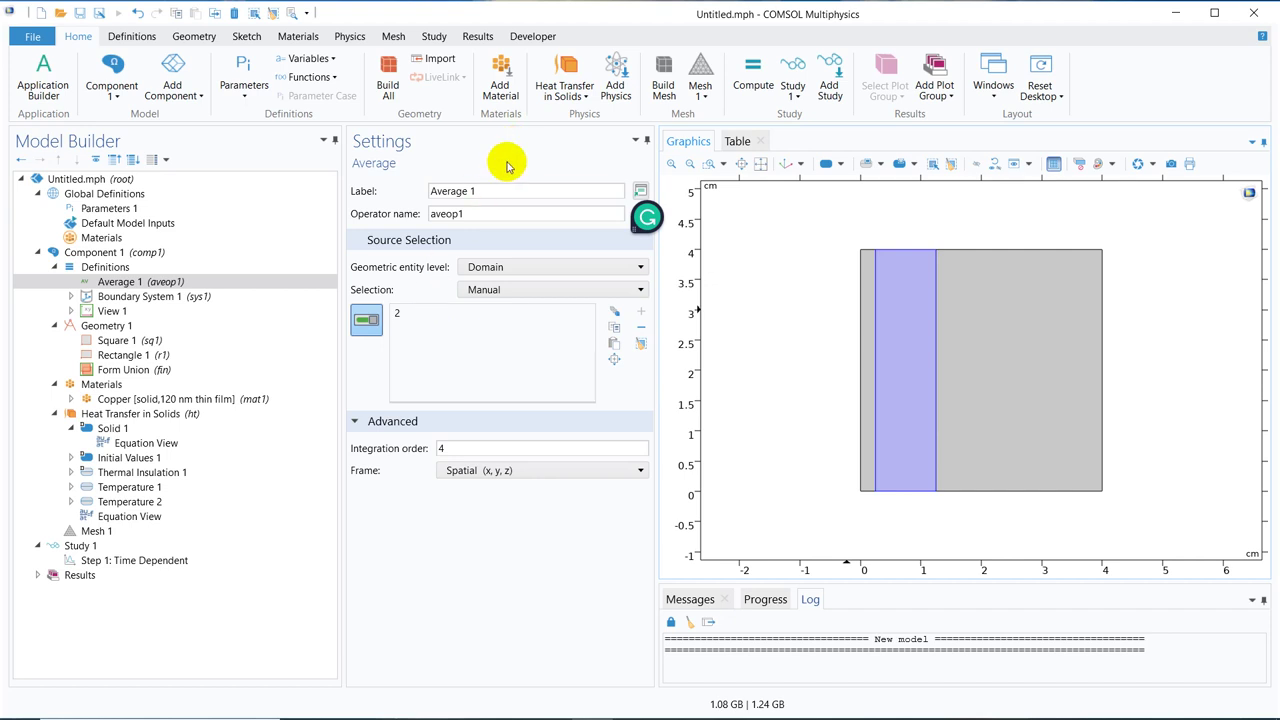
{"action": "left_click", "coordinate": [493, 193]}
{"action": "left_click_drag", "start_coordinate": [493, 193], "coordinate": [368, 190]}
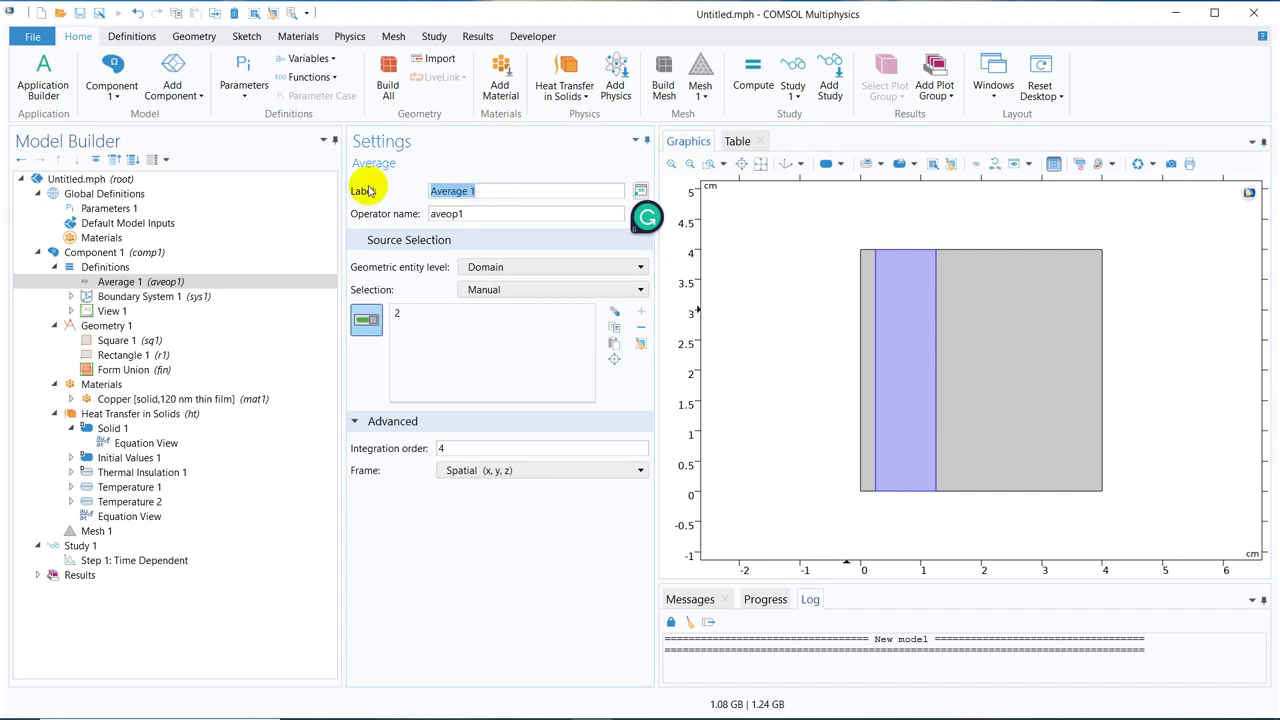
{"action": "type", "text": "Tavg"}
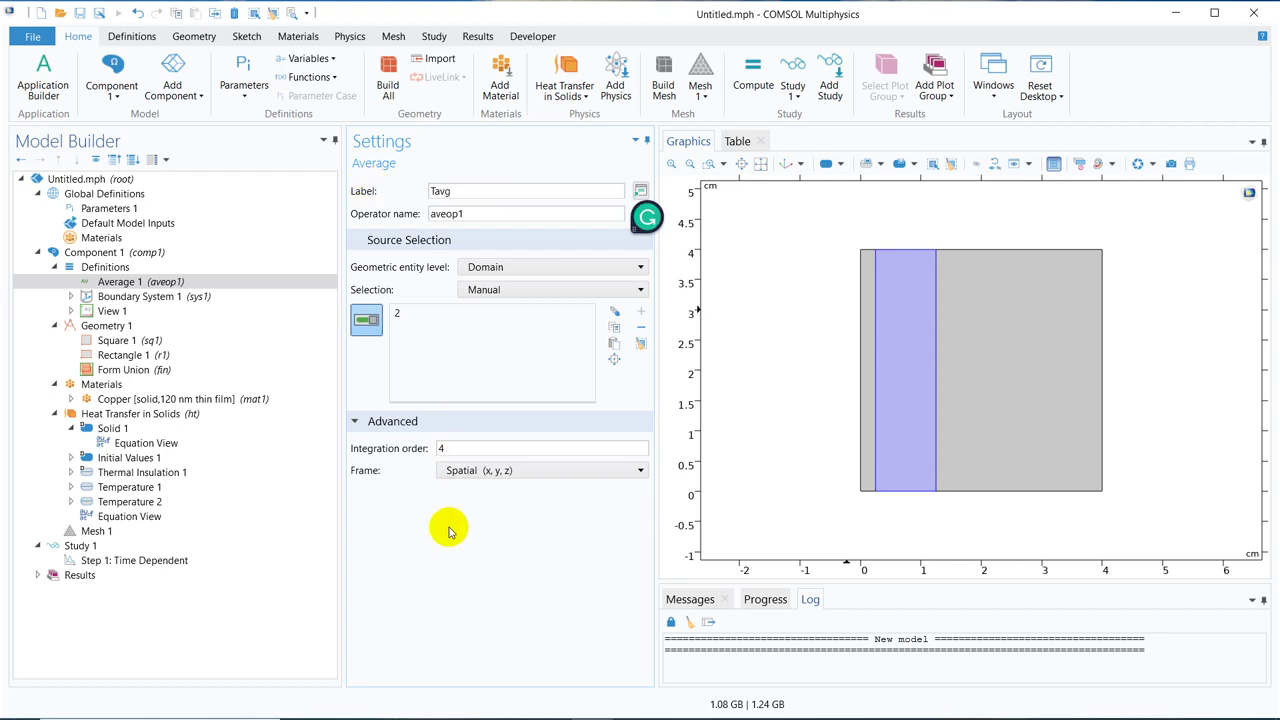
{"action": "left_click", "coordinate": [460, 563]}
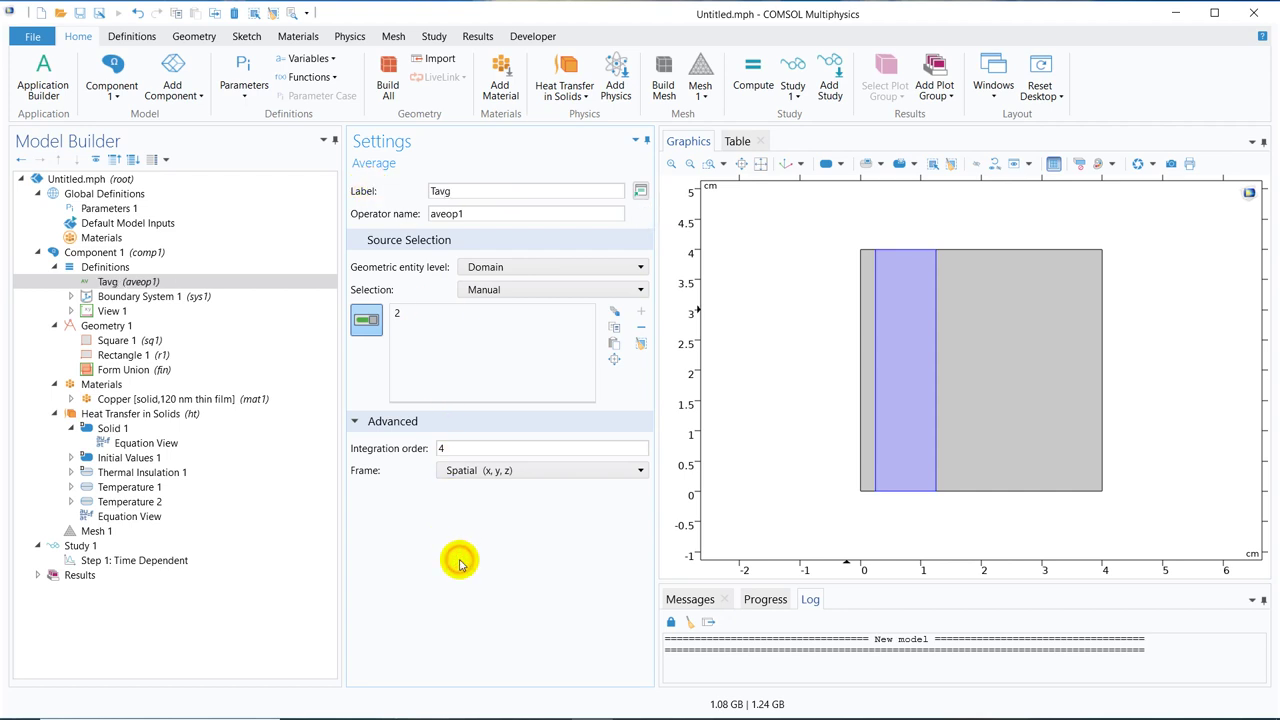
Change the operator name to aveop2, then restore it to aveop1
{"action": "left_click", "coordinate": [464, 214]}
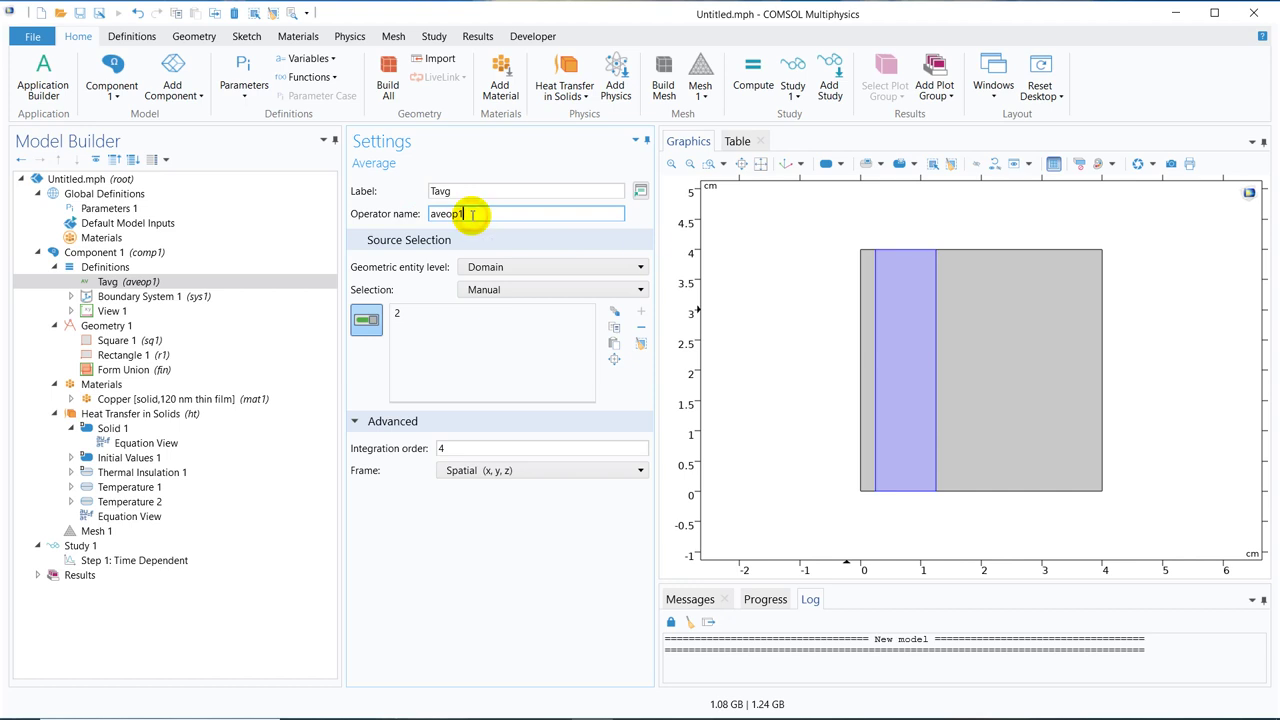
{"action": "key", "text": "BackSpace"}
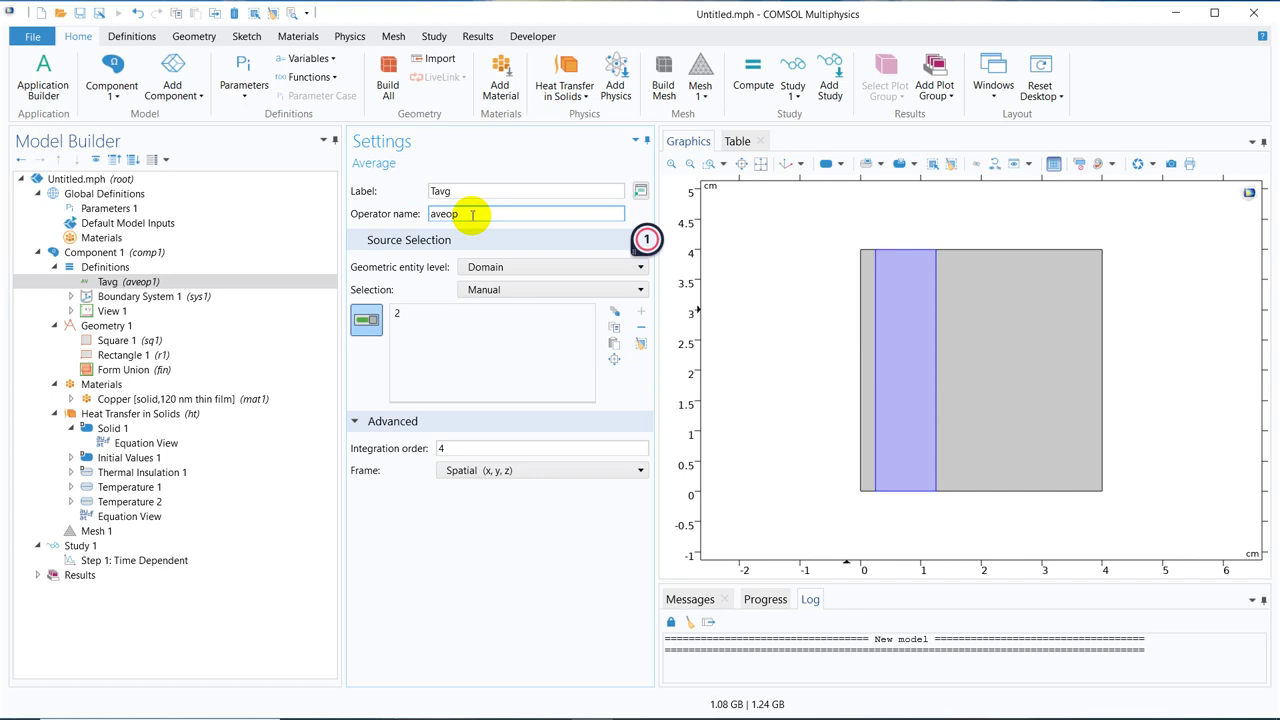
{"action": "type", "text": "2"}
{"action": "left_click", "coordinate": [531, 601]}
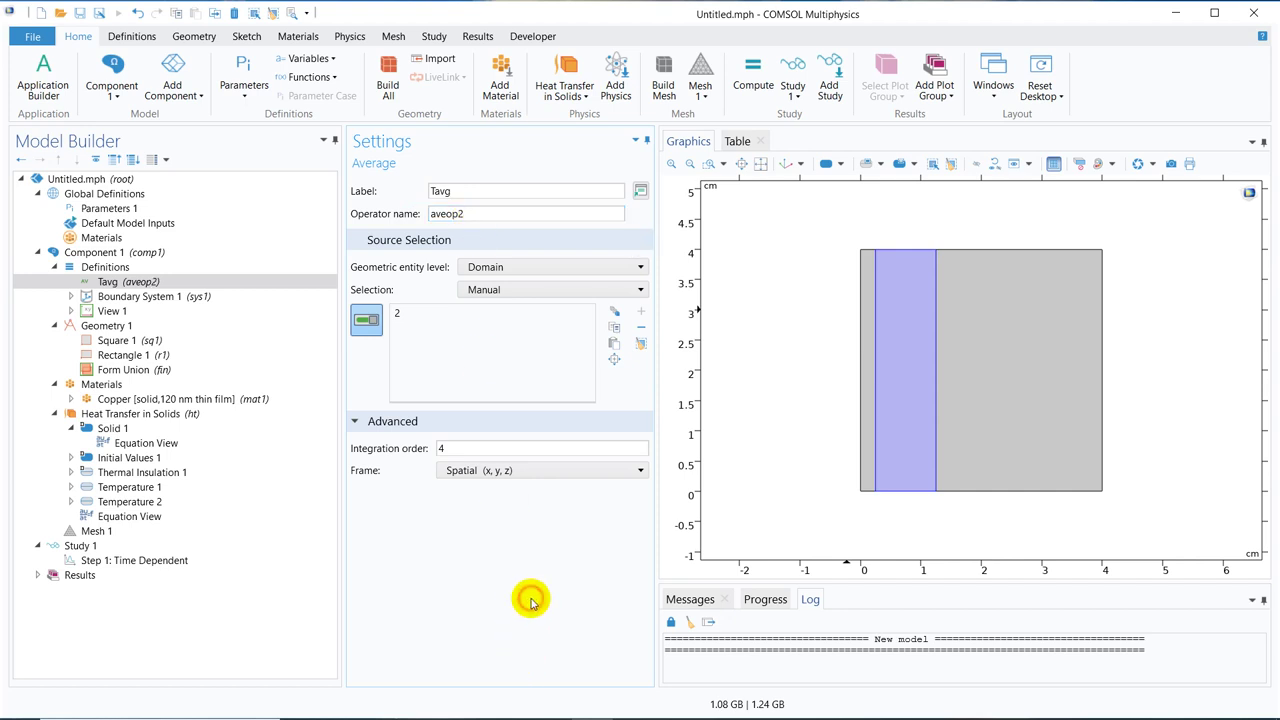
{"action": "left_click", "coordinate": [474, 212]}
{"action": "key", "text": "BackSpace"}
{"action": "type", "text": "1"}
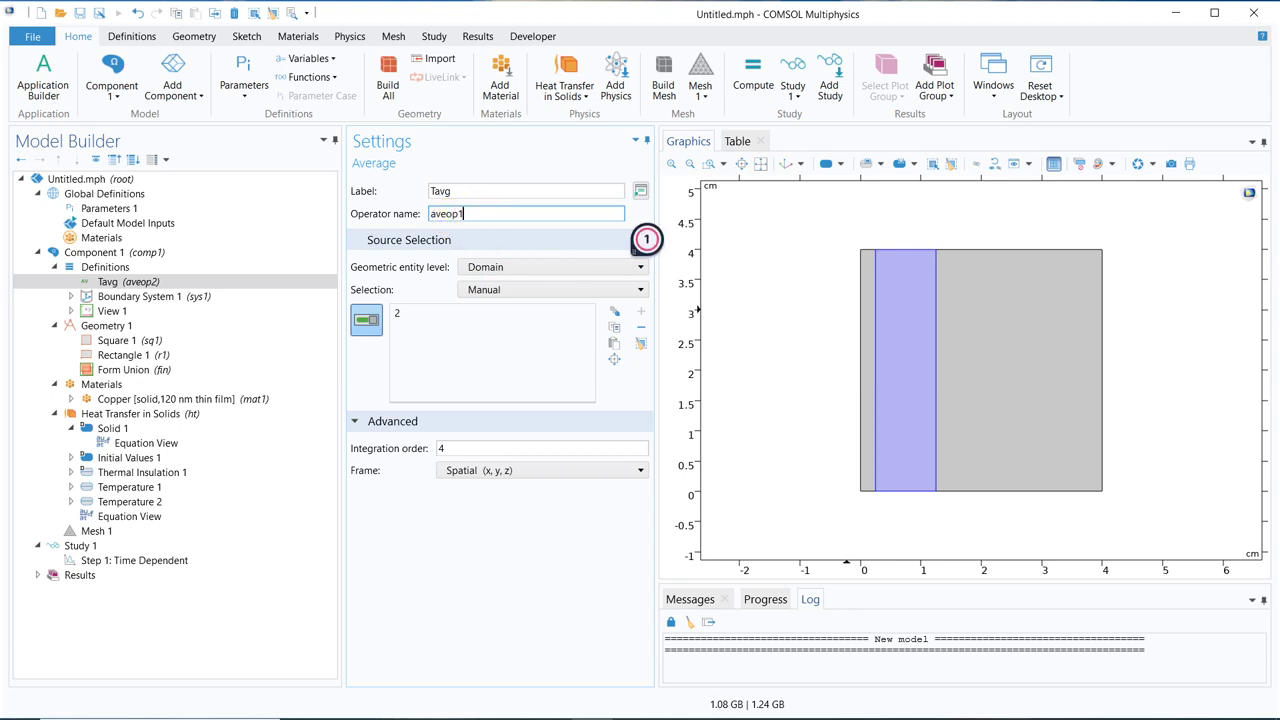
{"action": "left_click", "coordinate": [512, 611]}
{"action": "left_click", "coordinate": [449, 212]}
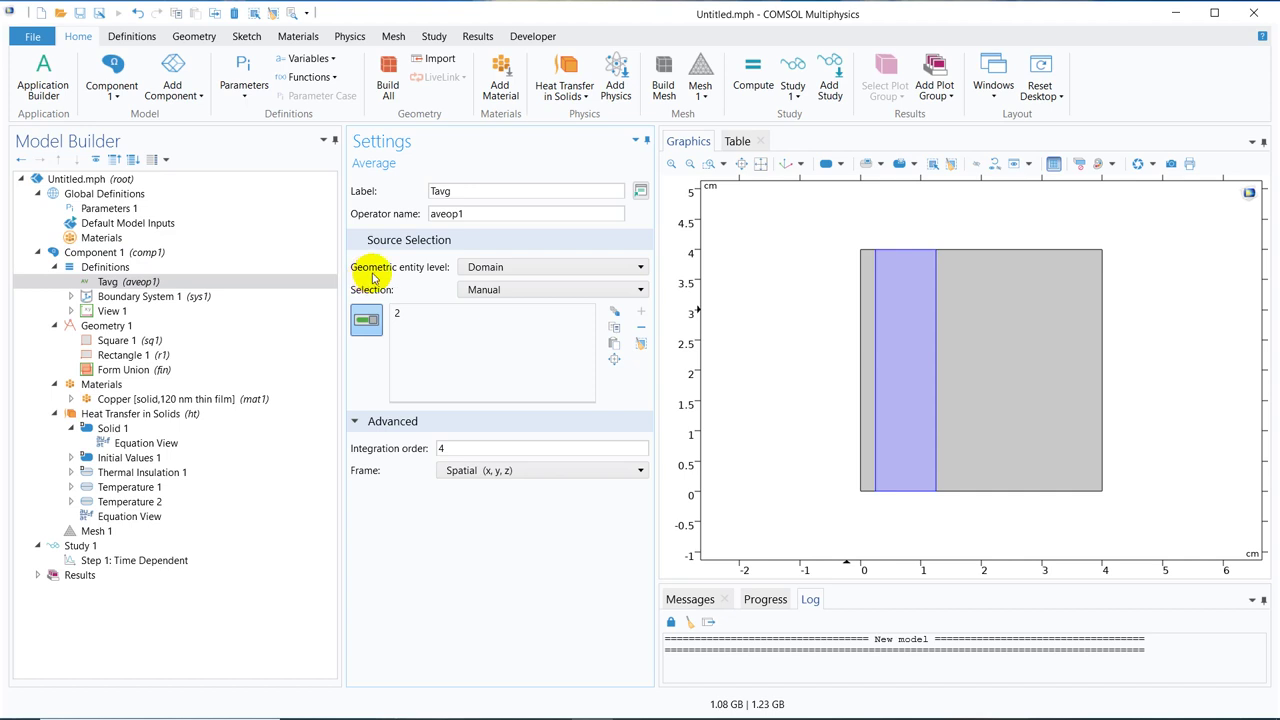
{"action": "left_click", "coordinate": [446, 211]}
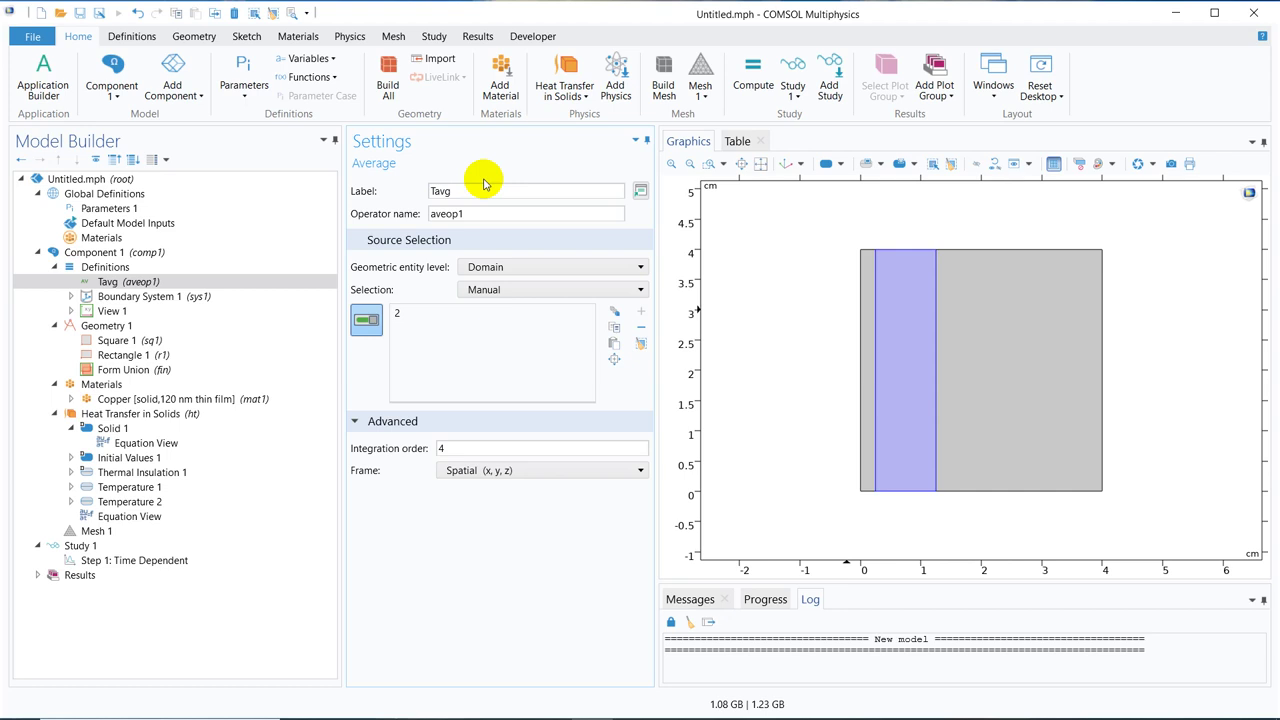
{"action": "left_click", "coordinate": [460, 188]}
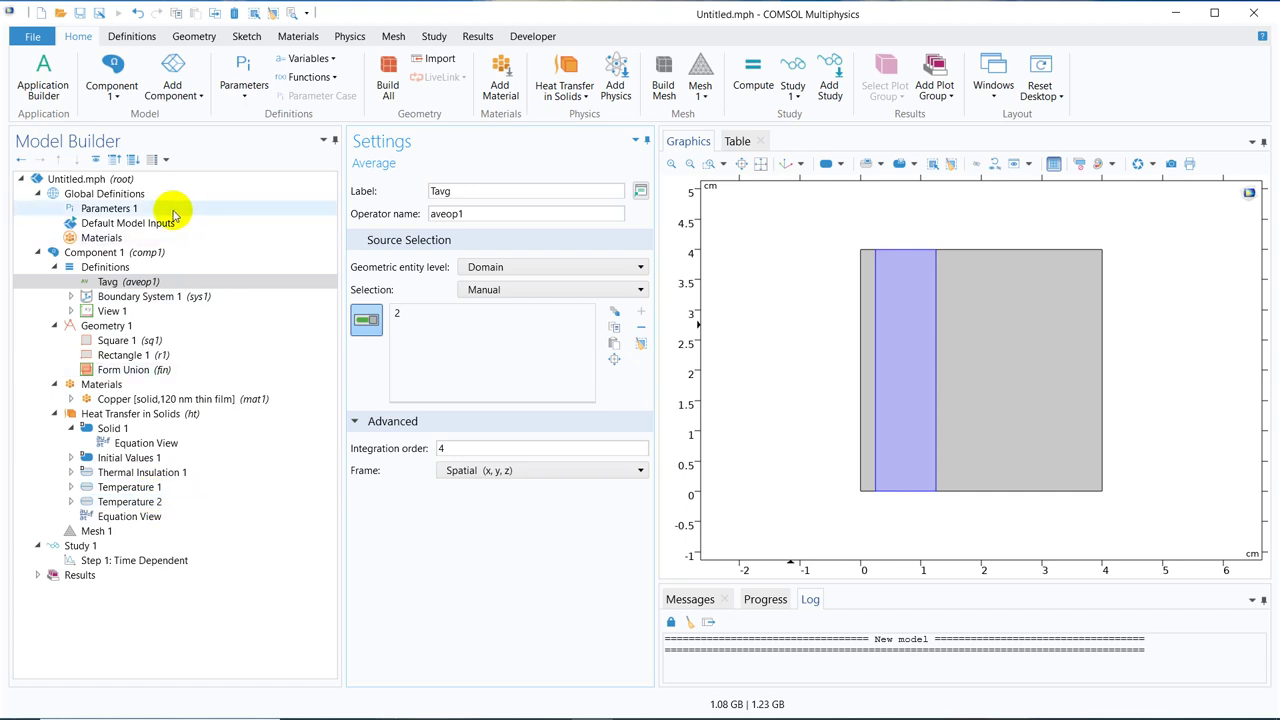
Add a Variables 1 node defining Ta with the expression aveop1(T)
{"action": "left_click", "coordinate": [156, 267]}
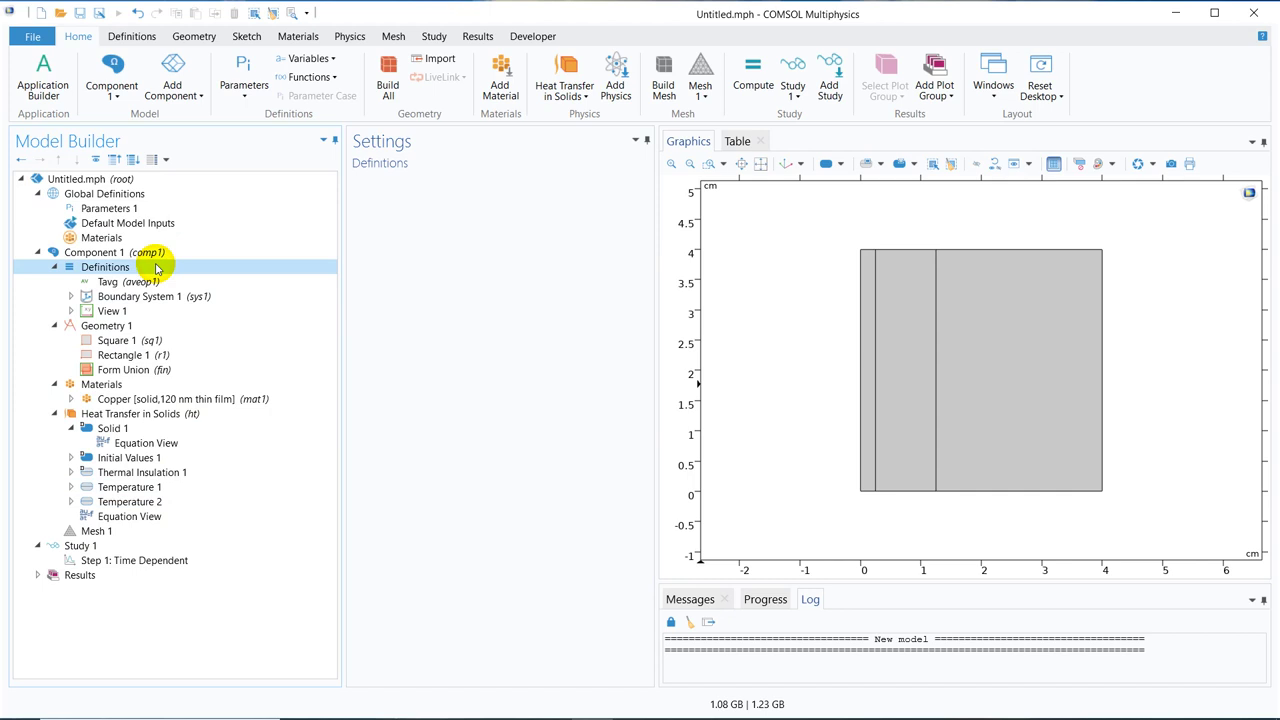
{"action": "right_click", "coordinate": [156, 267]}
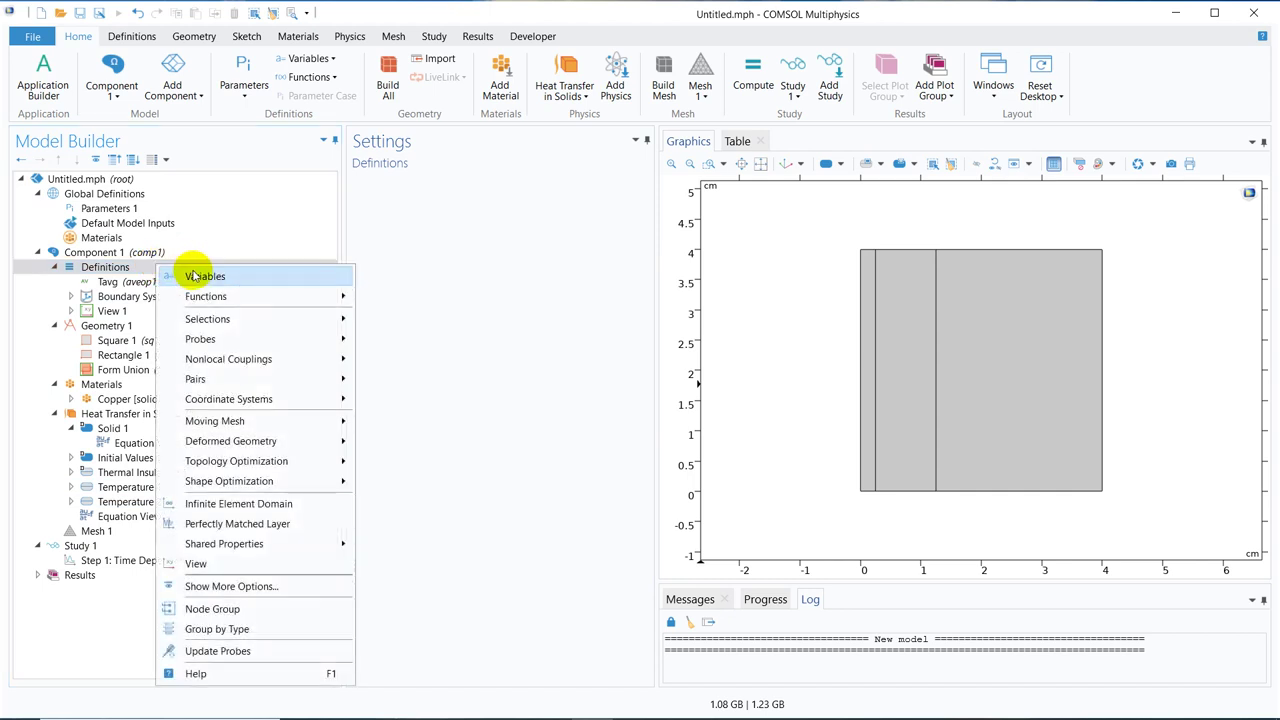
{"action": "left_click", "coordinate": [283, 280]}
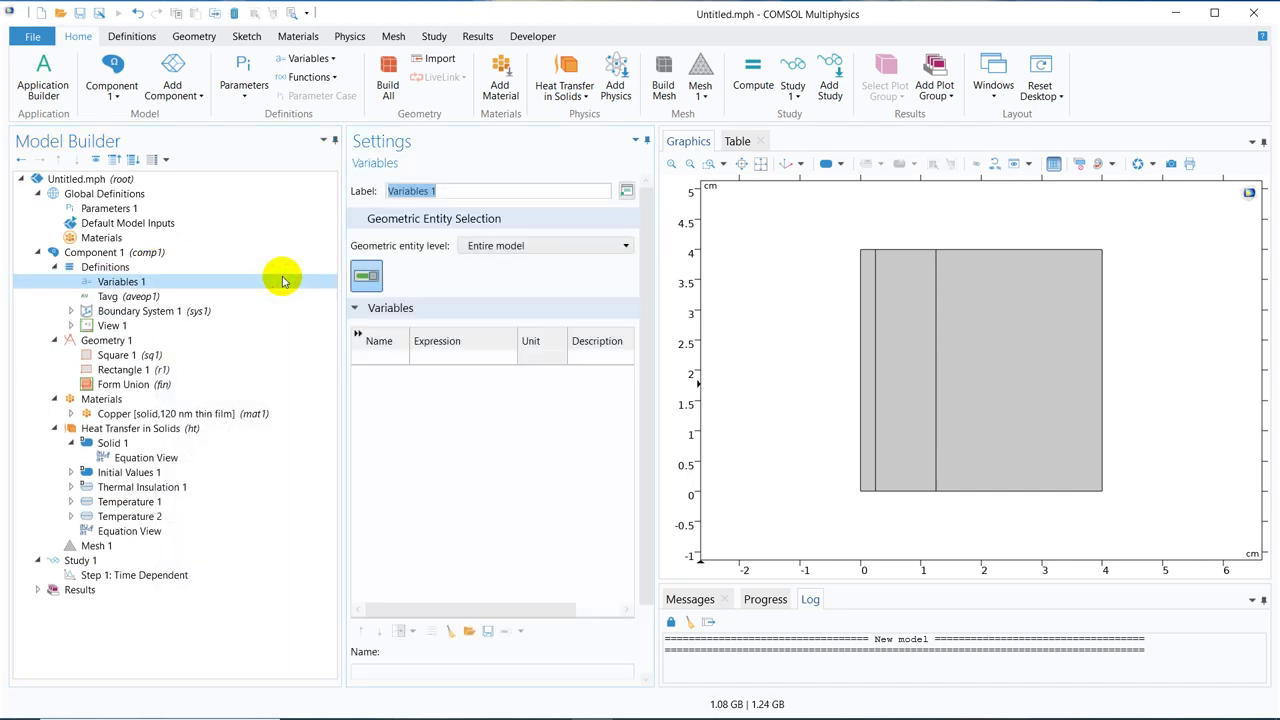
{"action": "left_click", "coordinate": [388, 358]}
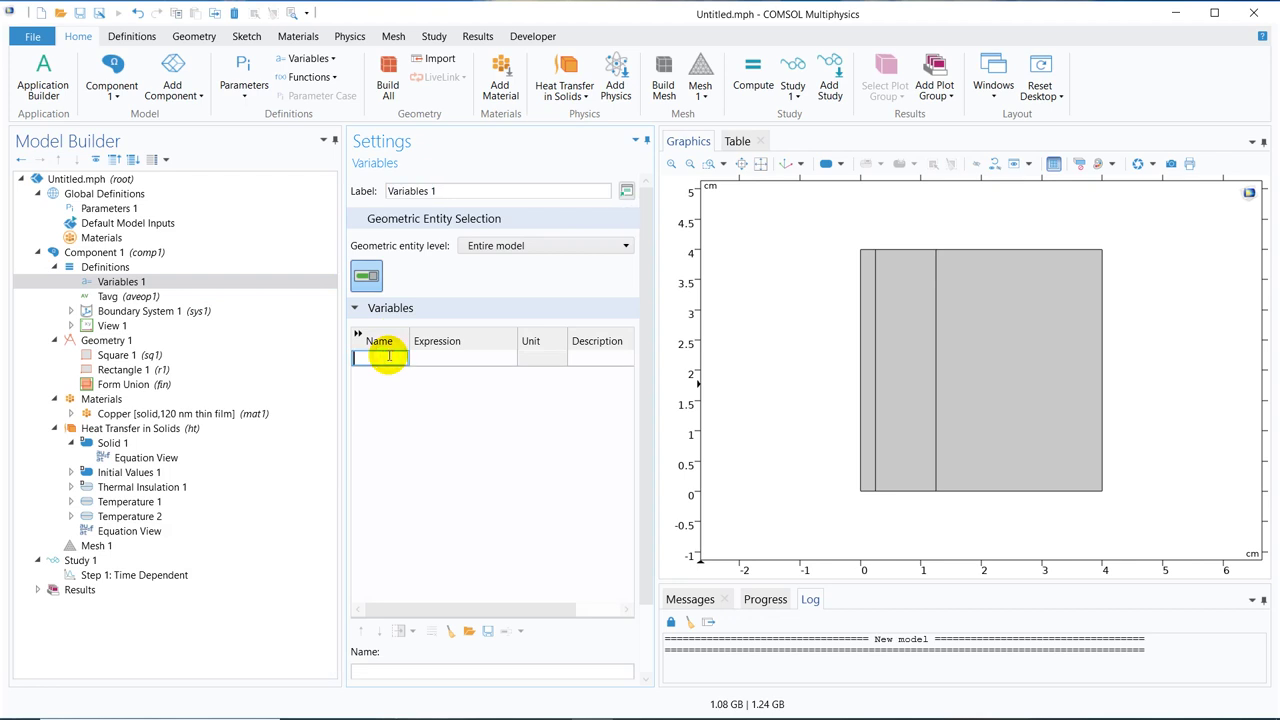
{"action": "type", "text": "T"}
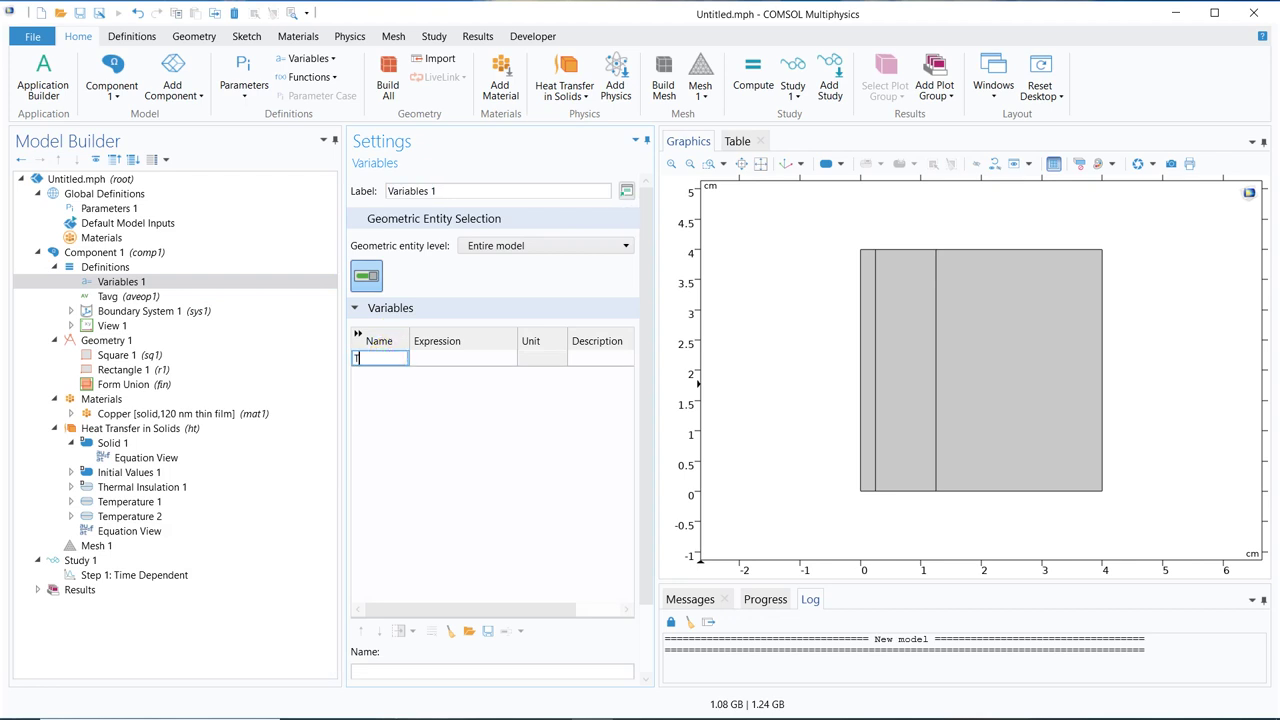
{"action": "type", "text": "a"}
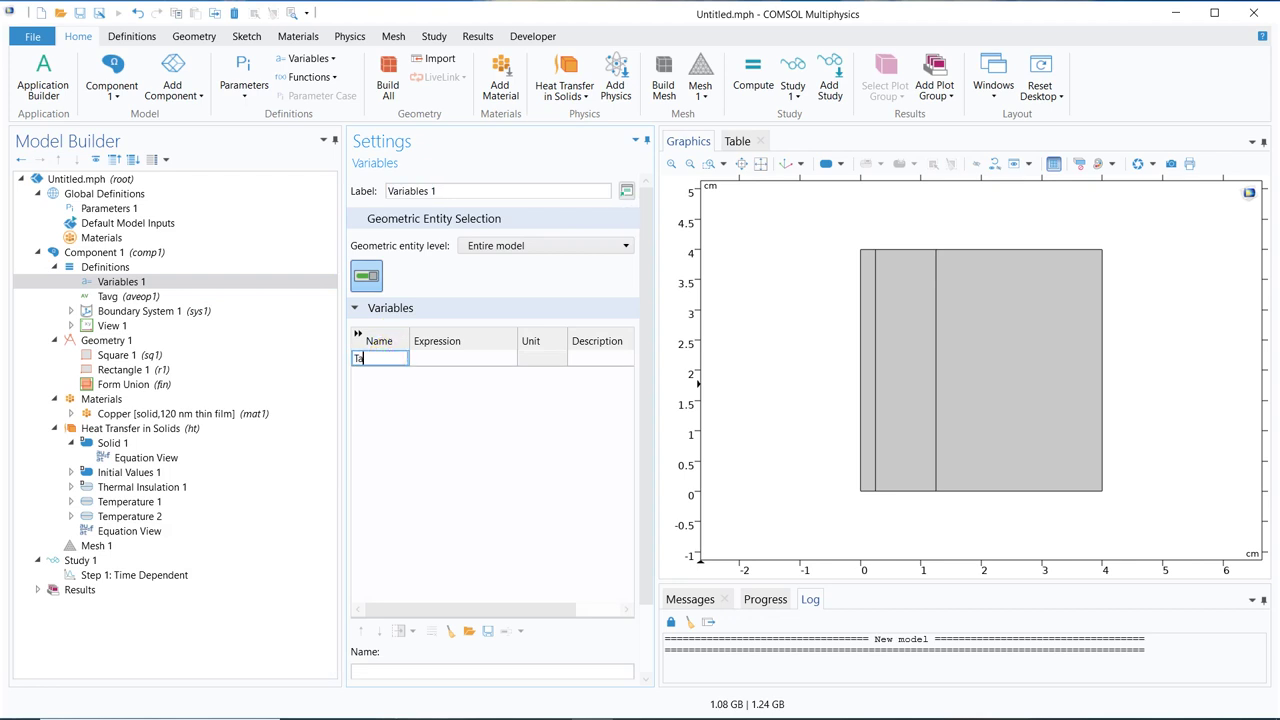
{"action": "left_click", "coordinate": [437, 357]}
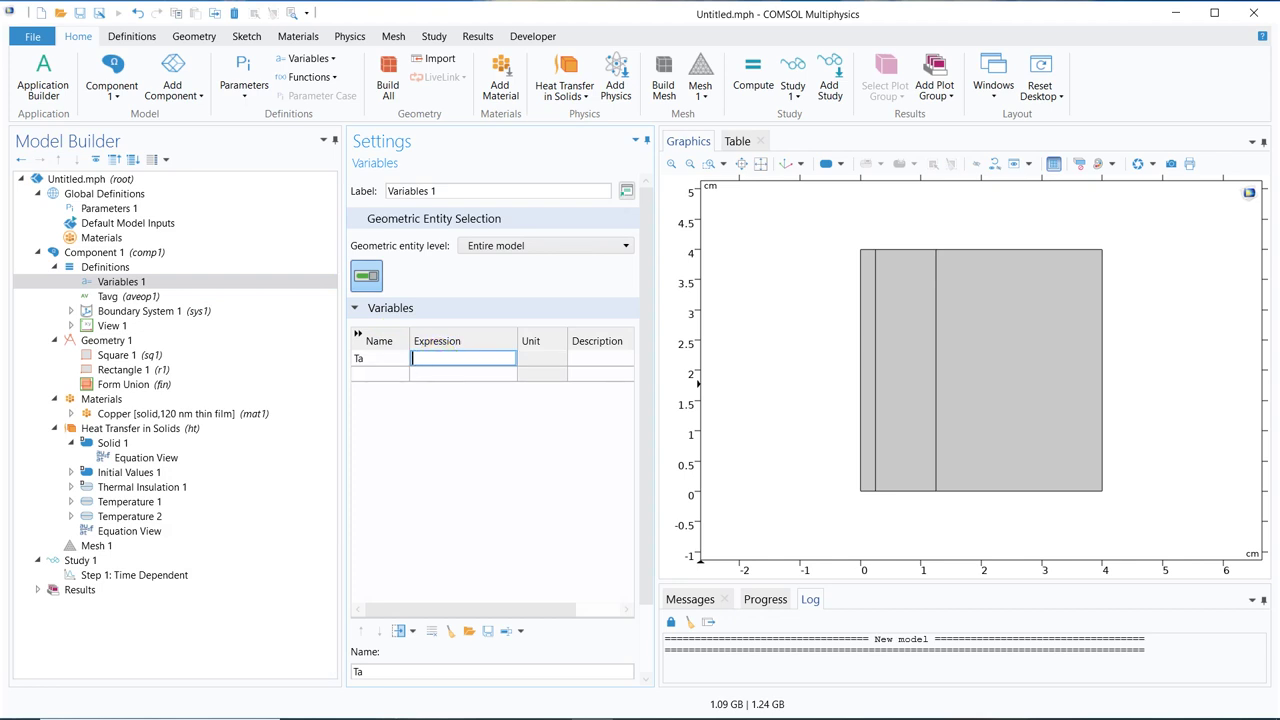
{"action": "type", "text": "aveop1(T)"}
{"action": "left_click", "coordinate": [437, 362]}
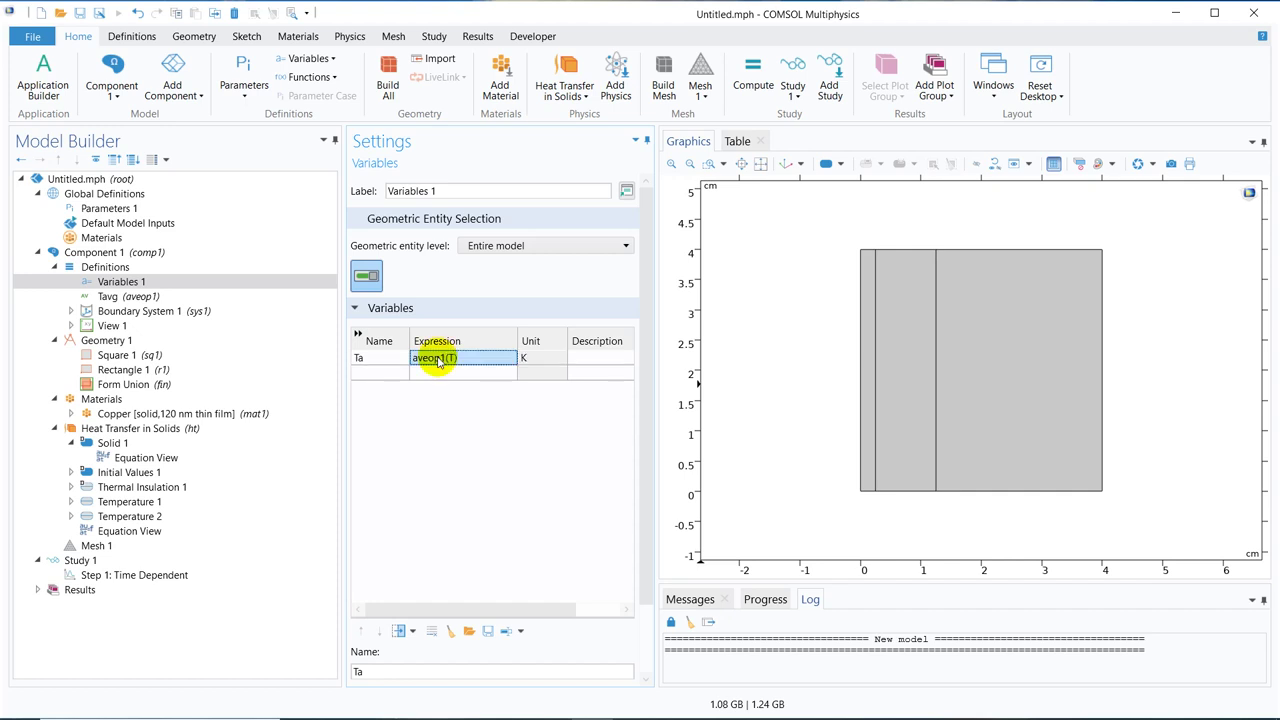
Review dependent variable T, Variables 1, the Tavg operator and Temperature 1 at 600 K
{"action": "left_click", "coordinate": [143, 430]}
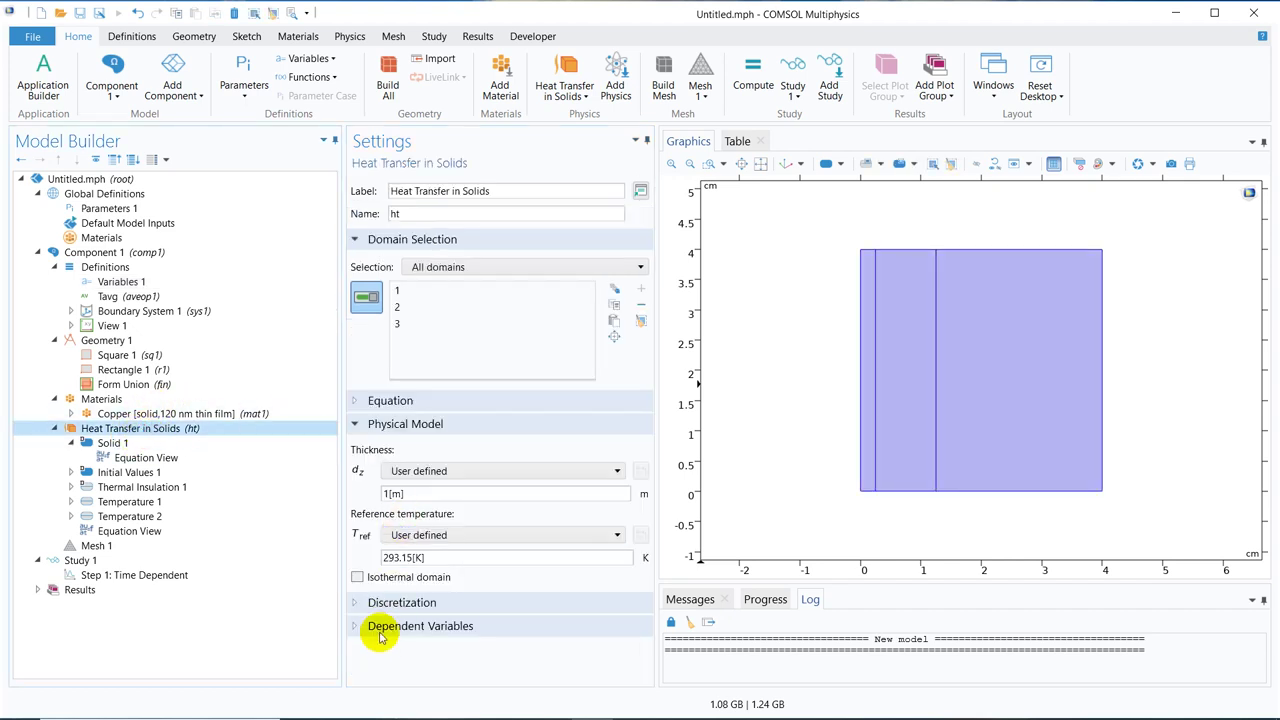
{"action": "left_click", "coordinate": [380, 628]}
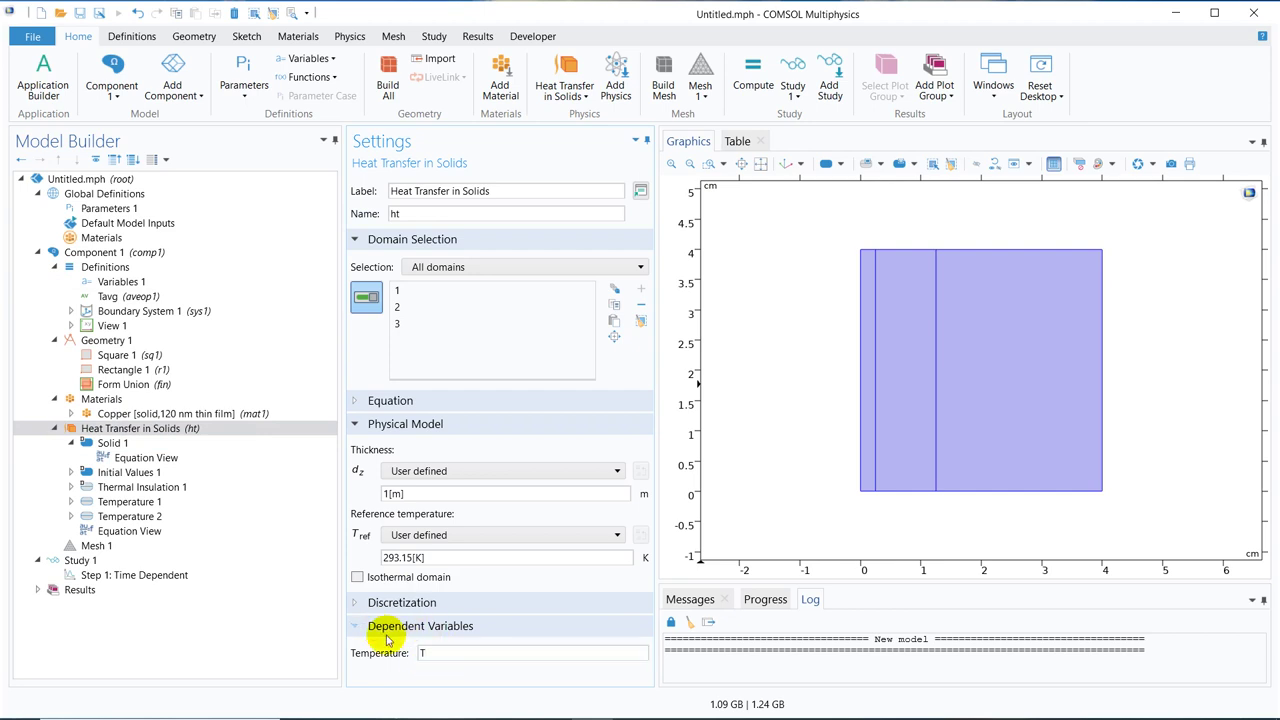
{"action": "left_click", "coordinate": [149, 281]}
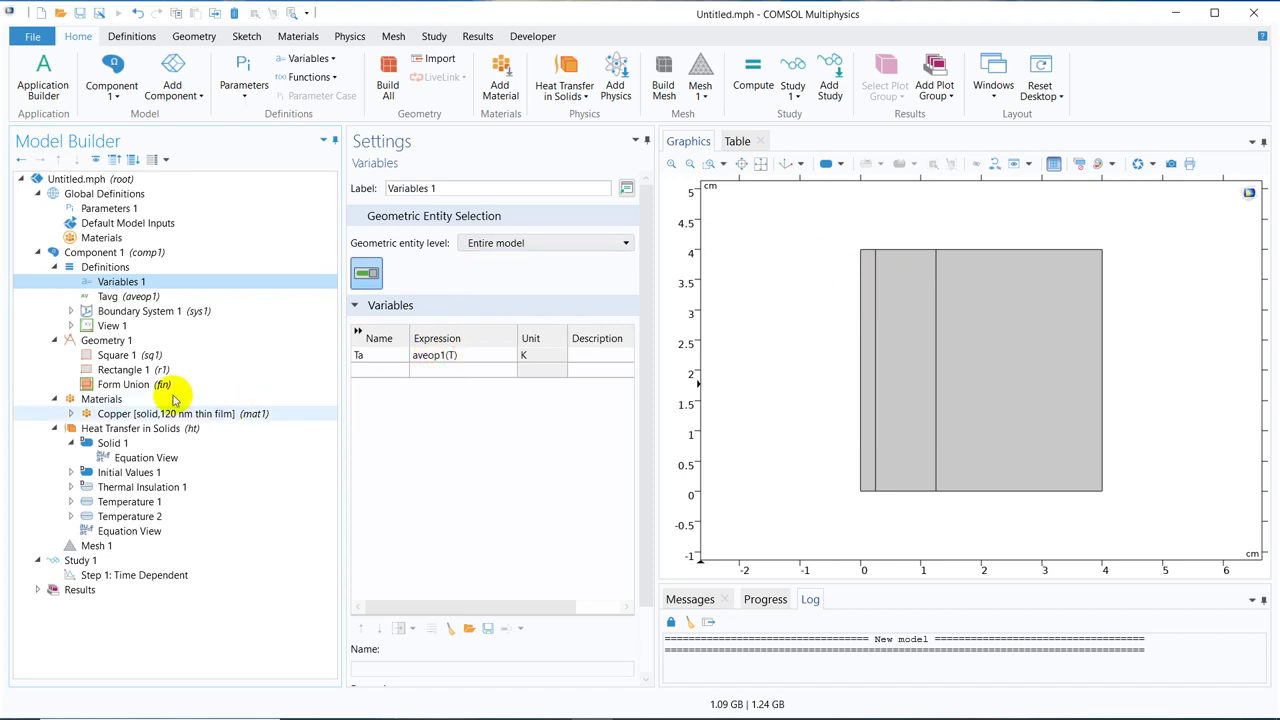
{"action": "left_click", "coordinate": [158, 296]}
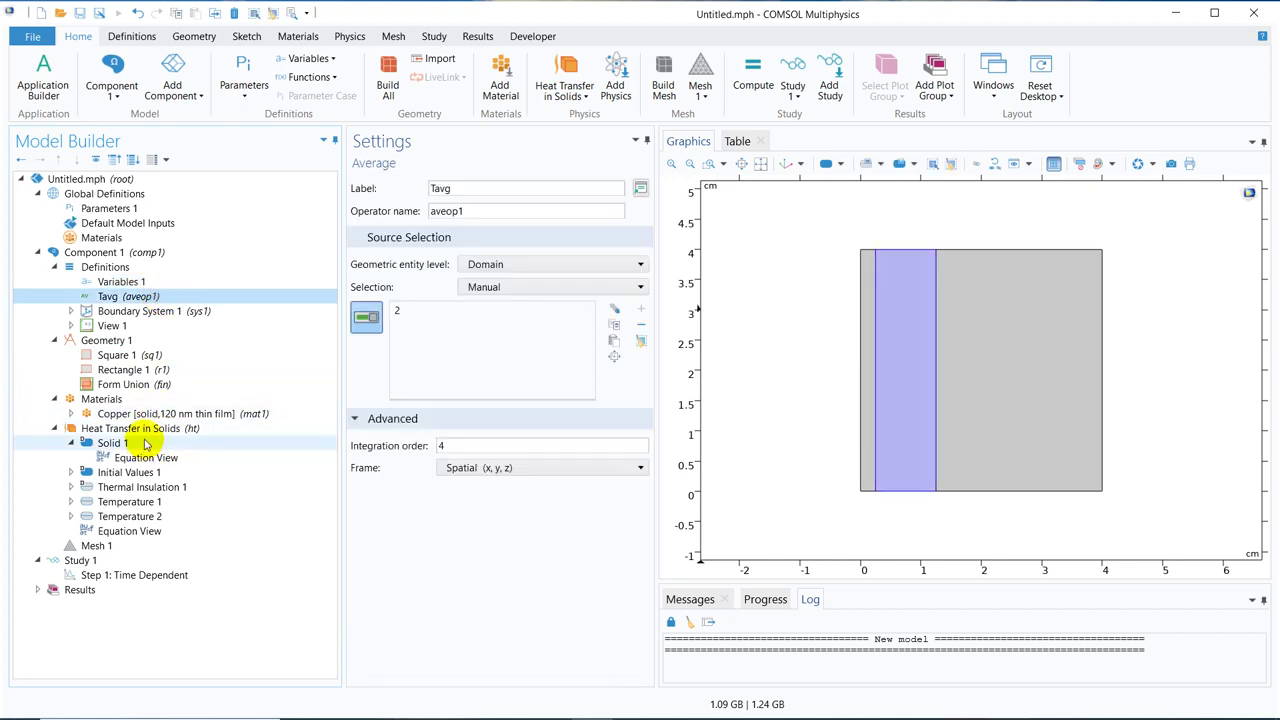
{"action": "left_click", "coordinate": [150, 505]}
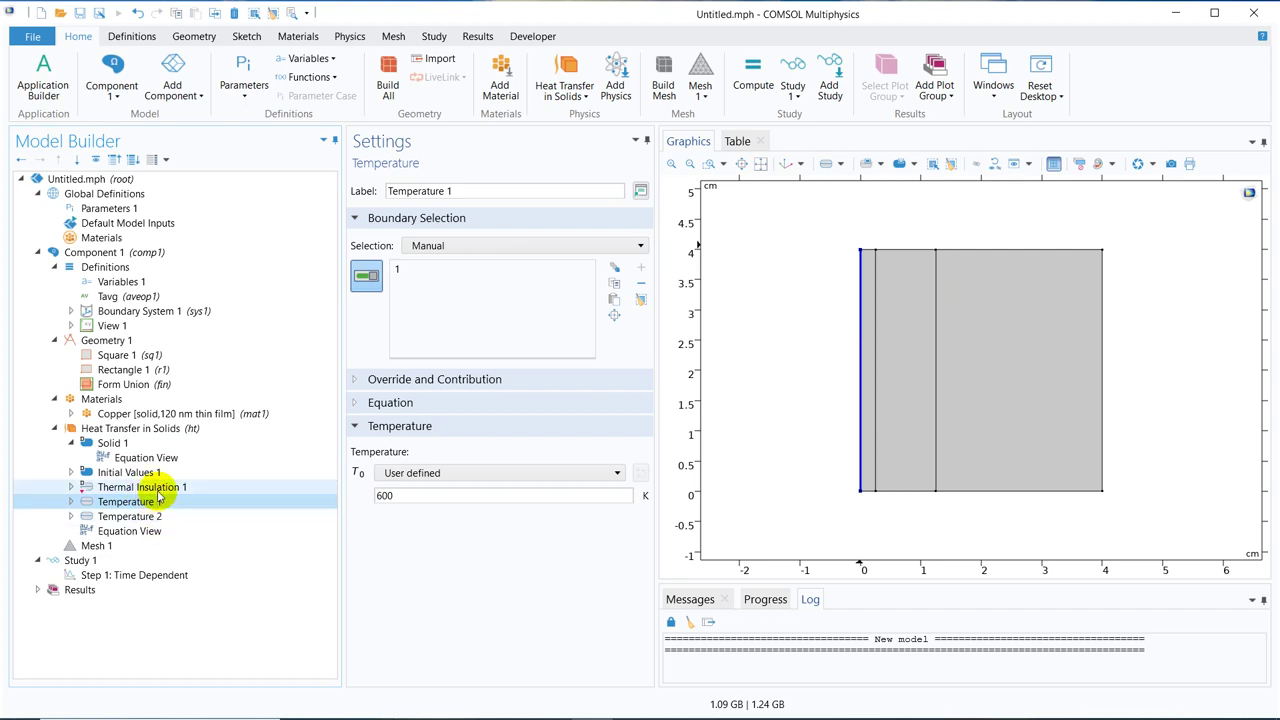
Select the 293.15[K] initial temperature in Initial Values 1 for replacement with 300
{"action": "left_click", "coordinate": [155, 472]}
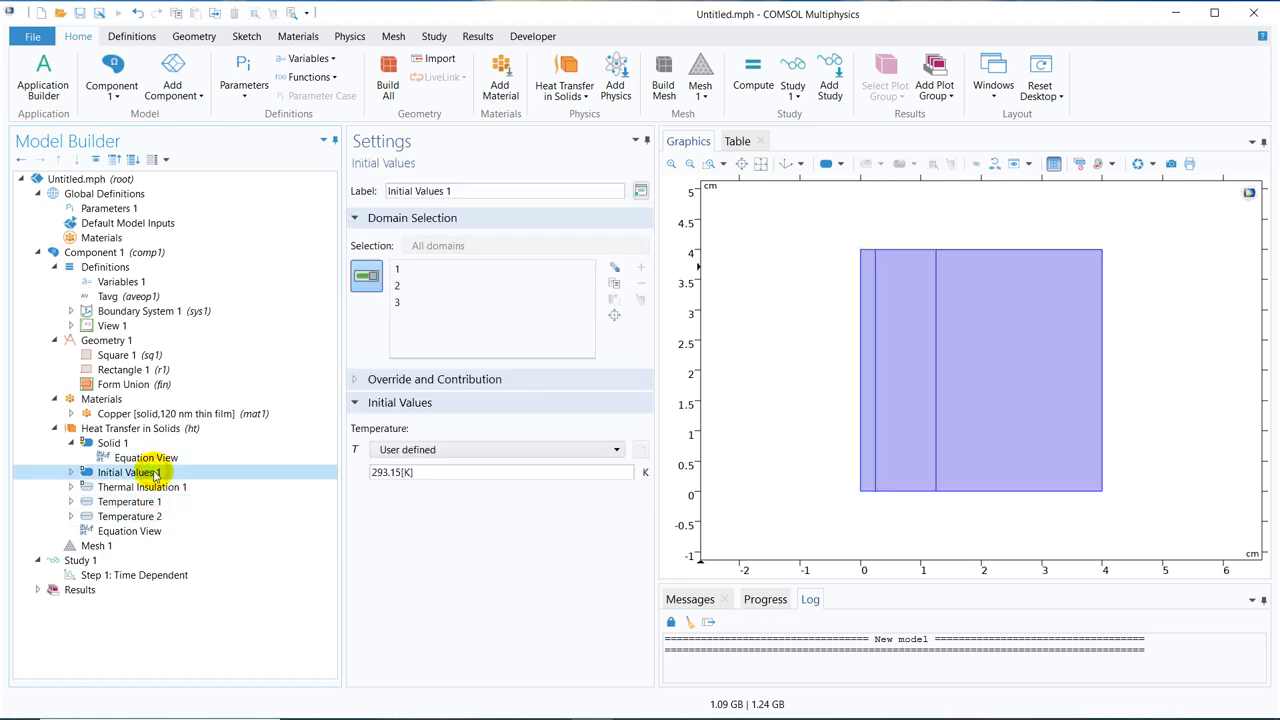
{"action": "left_click", "coordinate": [422, 474]}
{"action": "left_click_drag", "start_coordinate": [428, 475], "coordinate": [300, 472]}
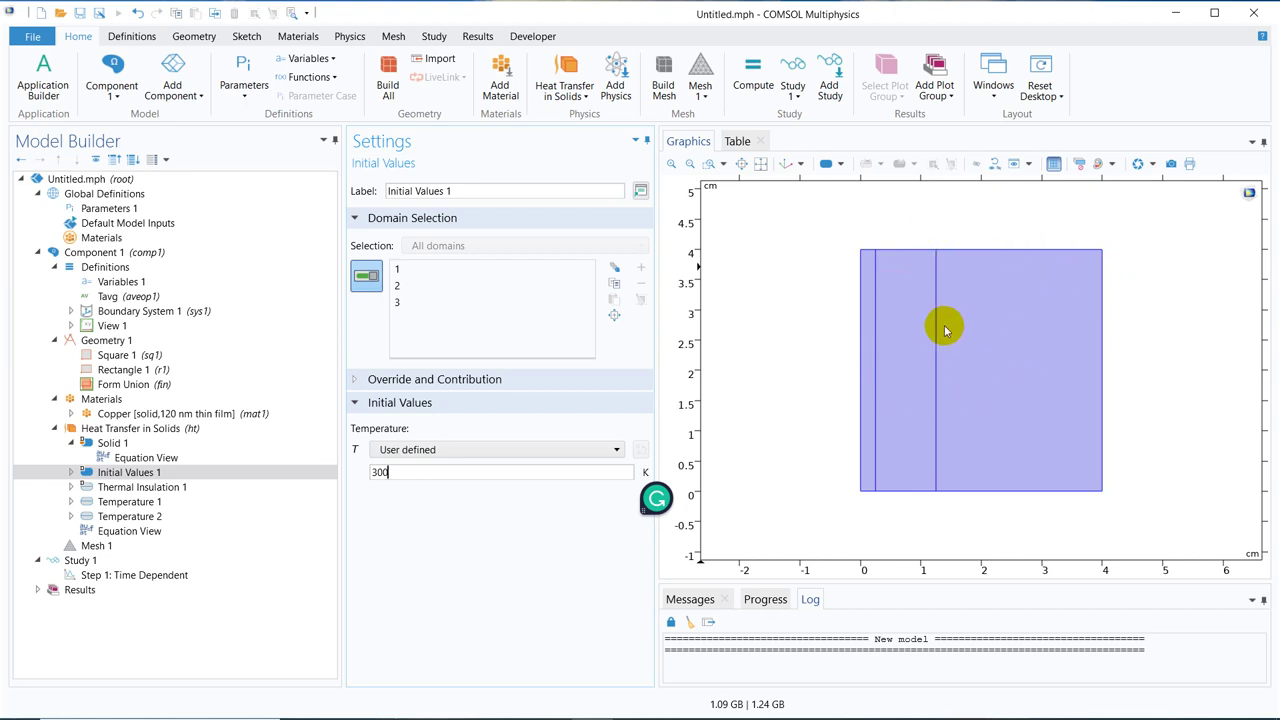
Change Temperature 2's T0 from 293 to 300, then select it for replacement
{"action": "left_click", "coordinate": [162, 516]}
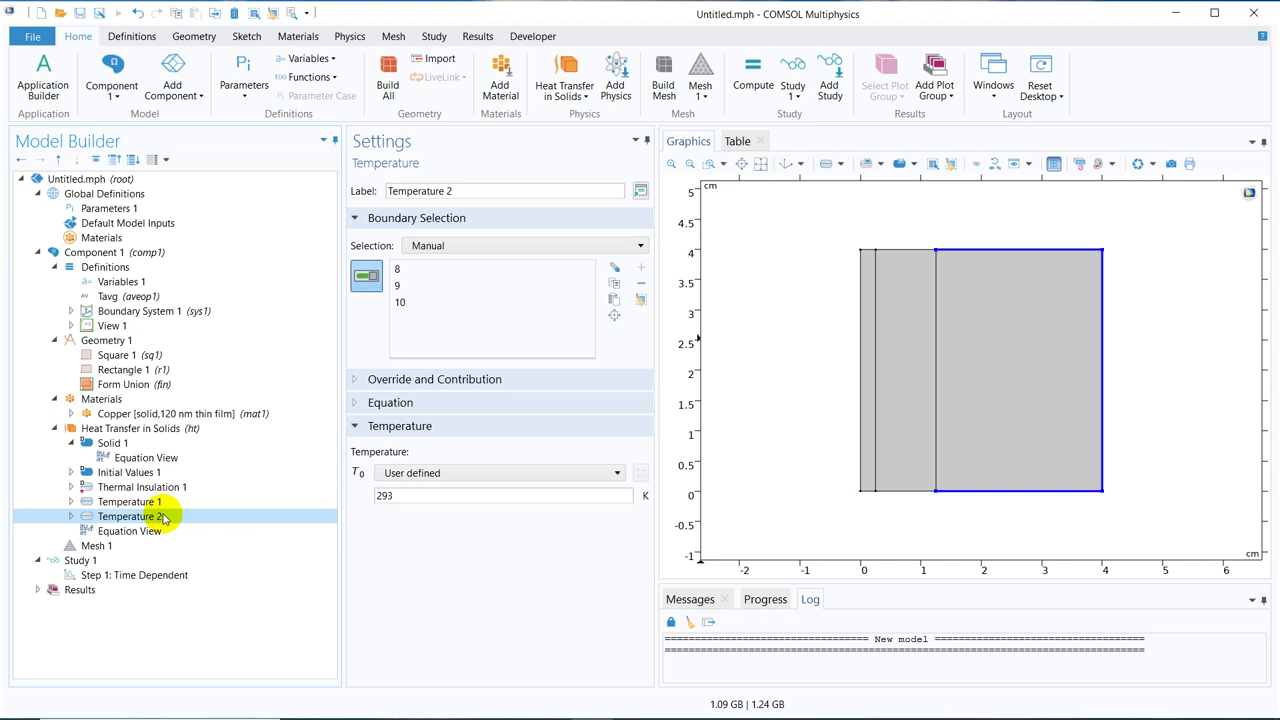
{"action": "double_click", "coordinate": [404, 495]}
{"action": "type", "text": "300"}
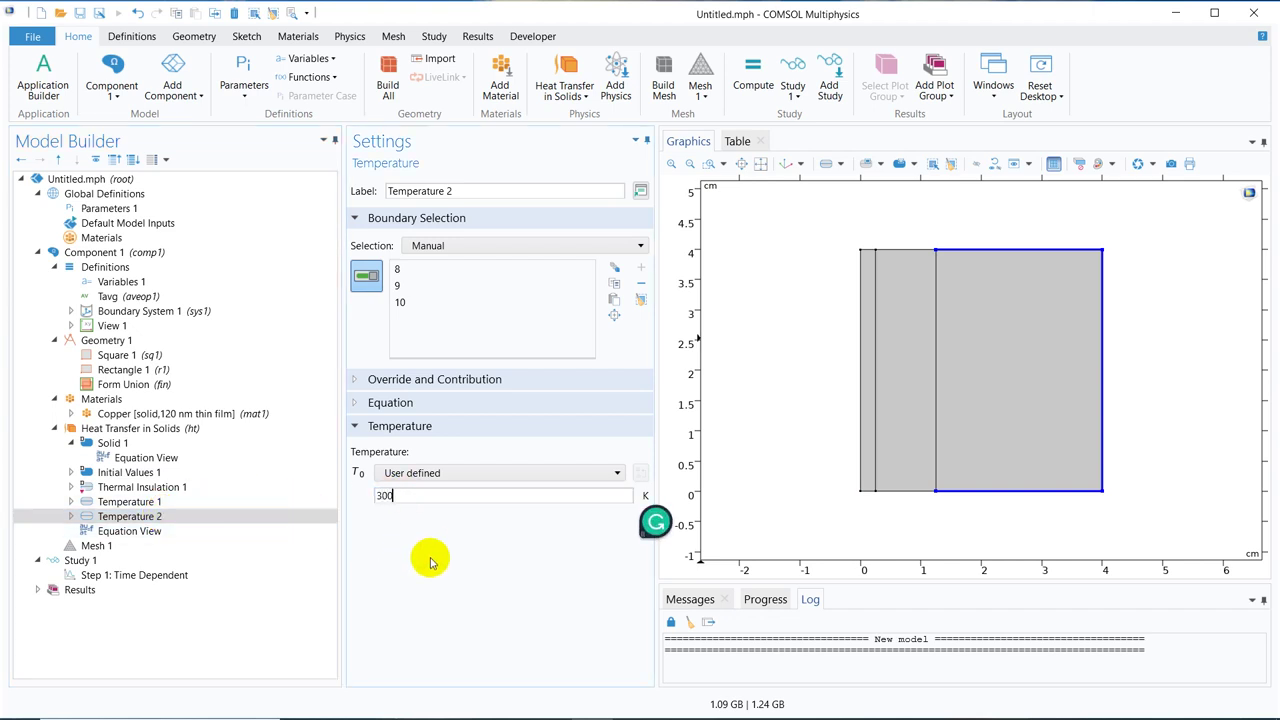
{"action": "left_click", "coordinate": [429, 557]}
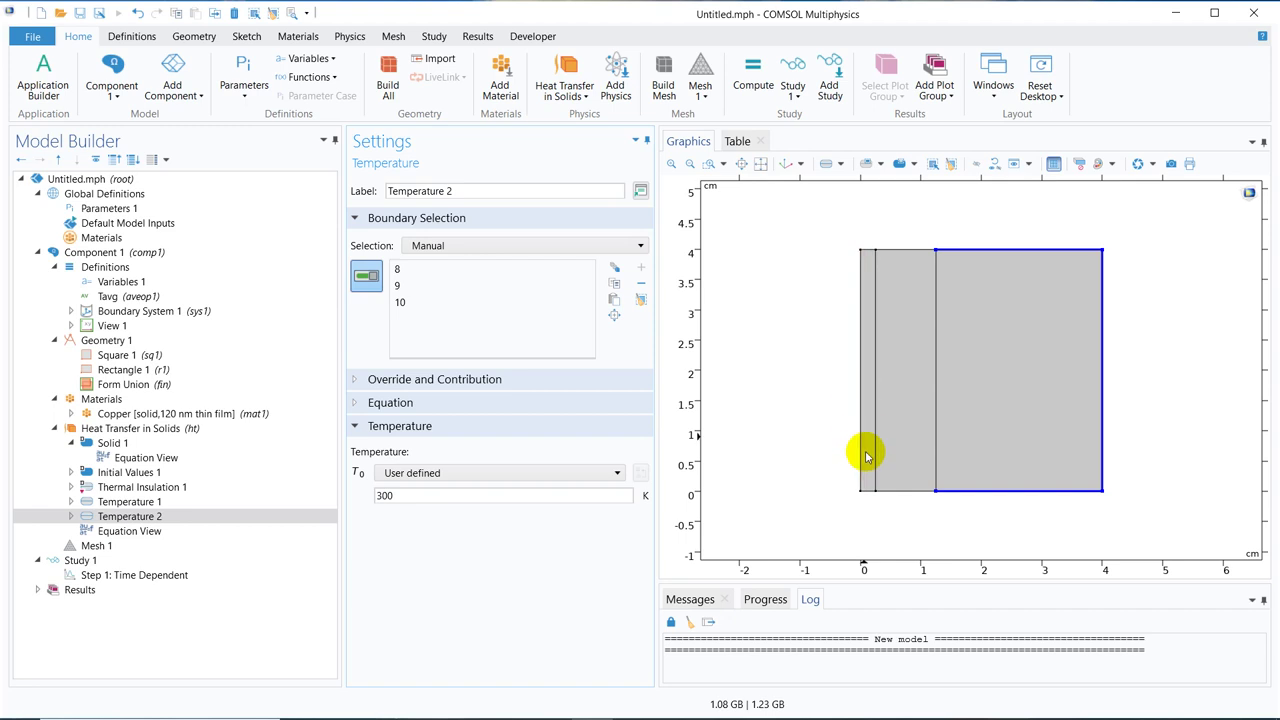
{"action": "left_click", "coordinate": [392, 497]}
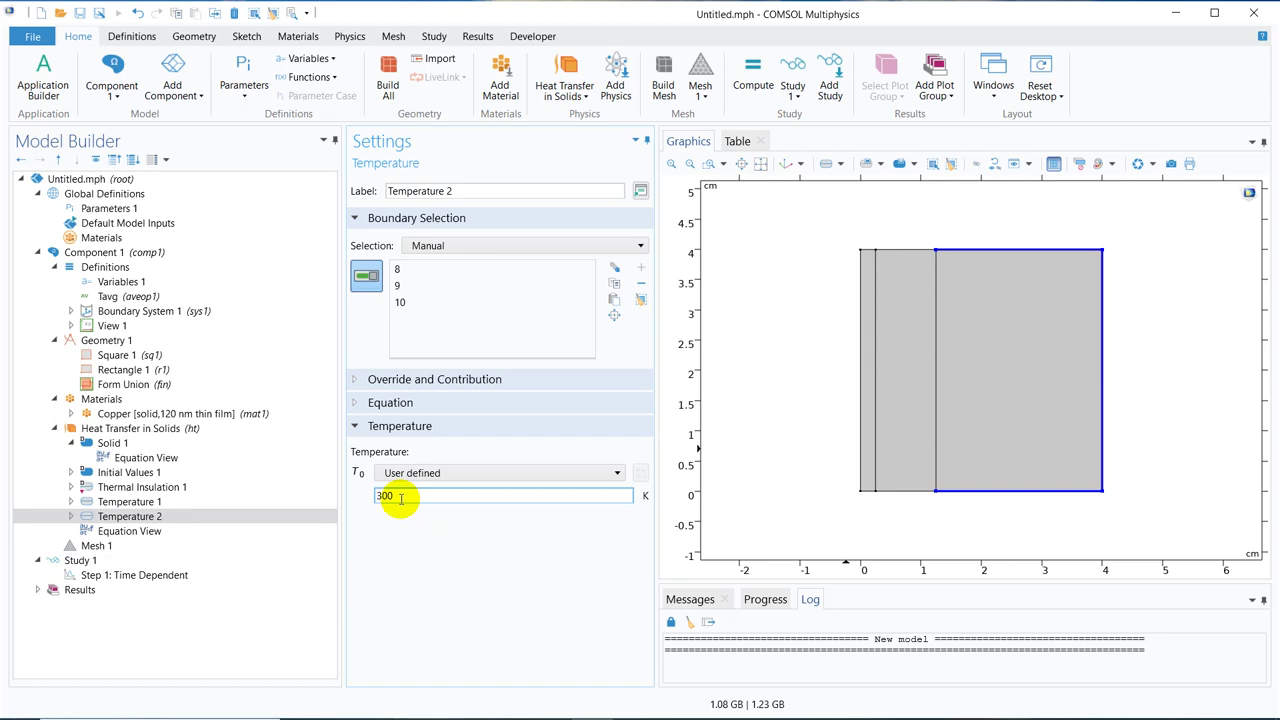
{"action": "left_click_drag", "start_coordinate": [400, 497], "coordinate": [349, 500]}
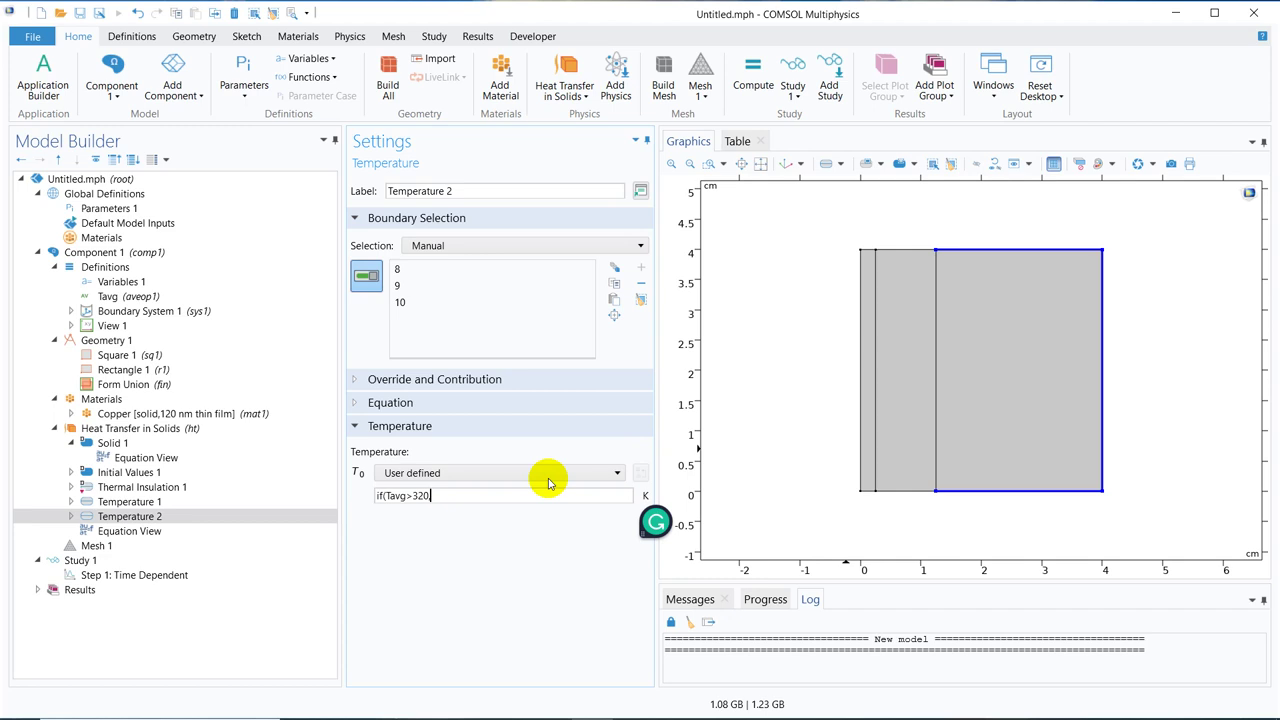
Finish Temperature 2's T0 as if(Ta<320,600,400), replacing Tavg with Ta
{"action": "type", "text": ",600"}
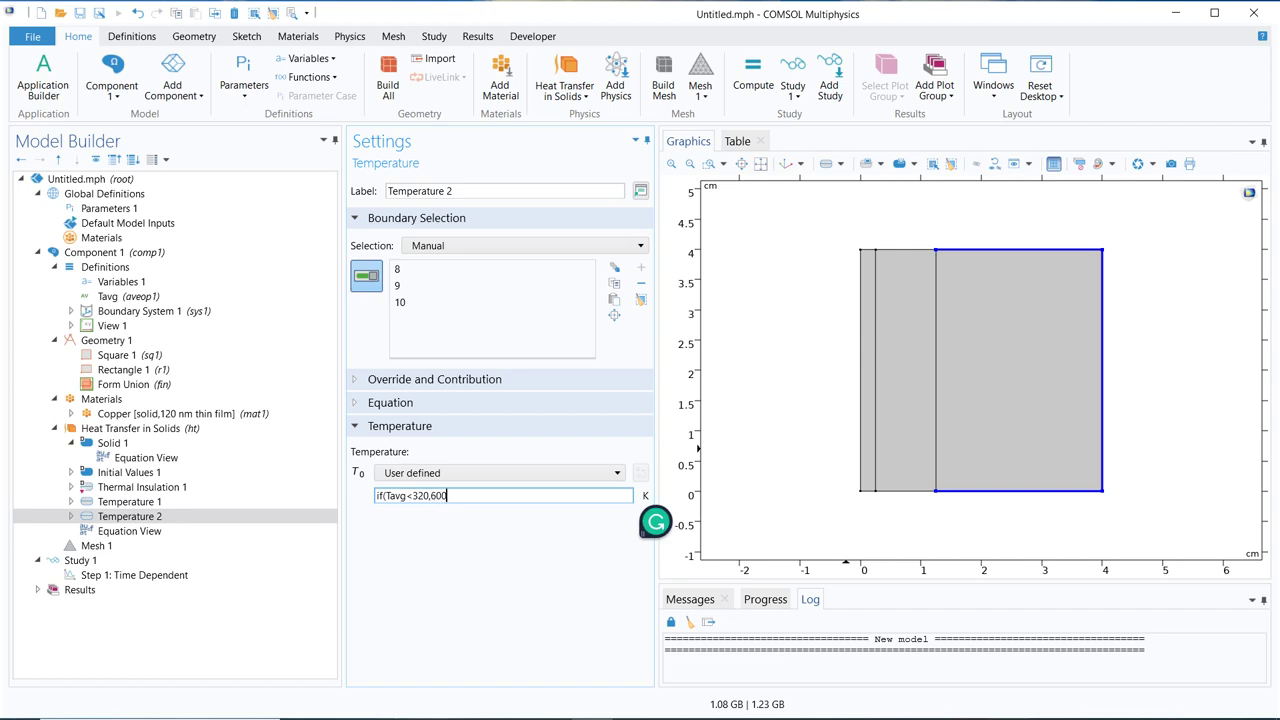
{"action": "left_click", "coordinate": [634, 323]}
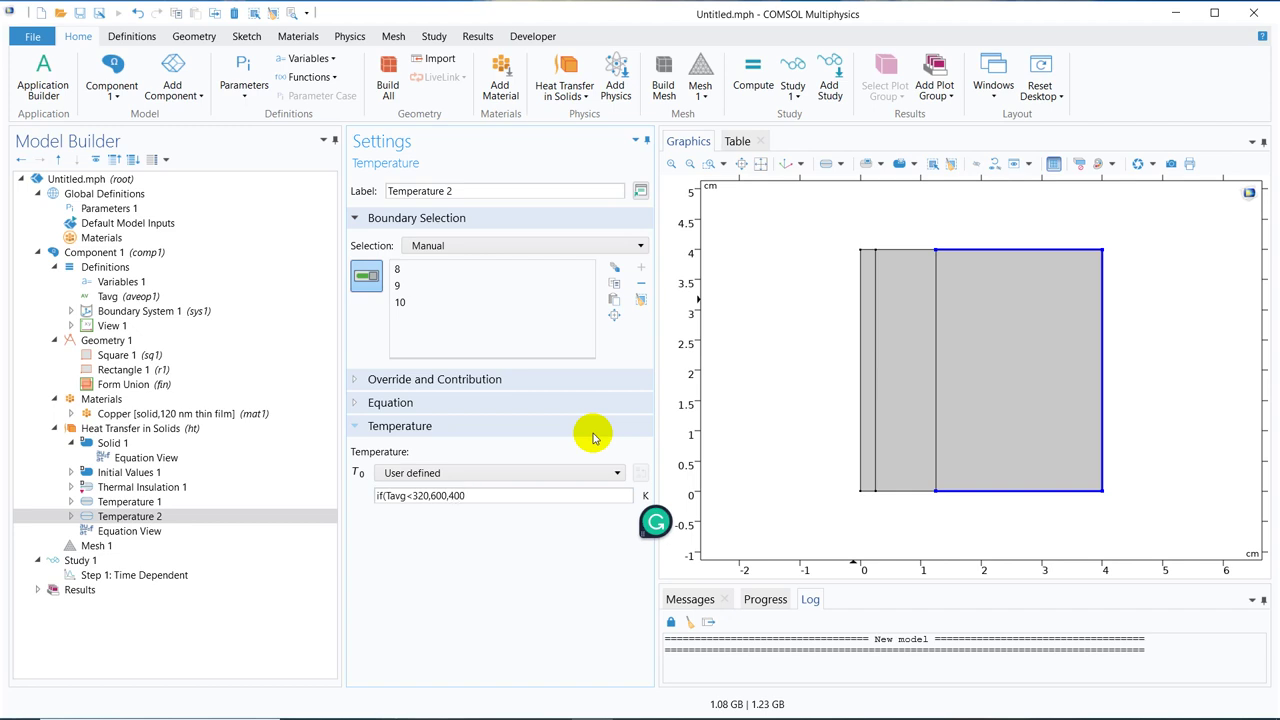
{"action": "left_click", "coordinate": [536, 561]}
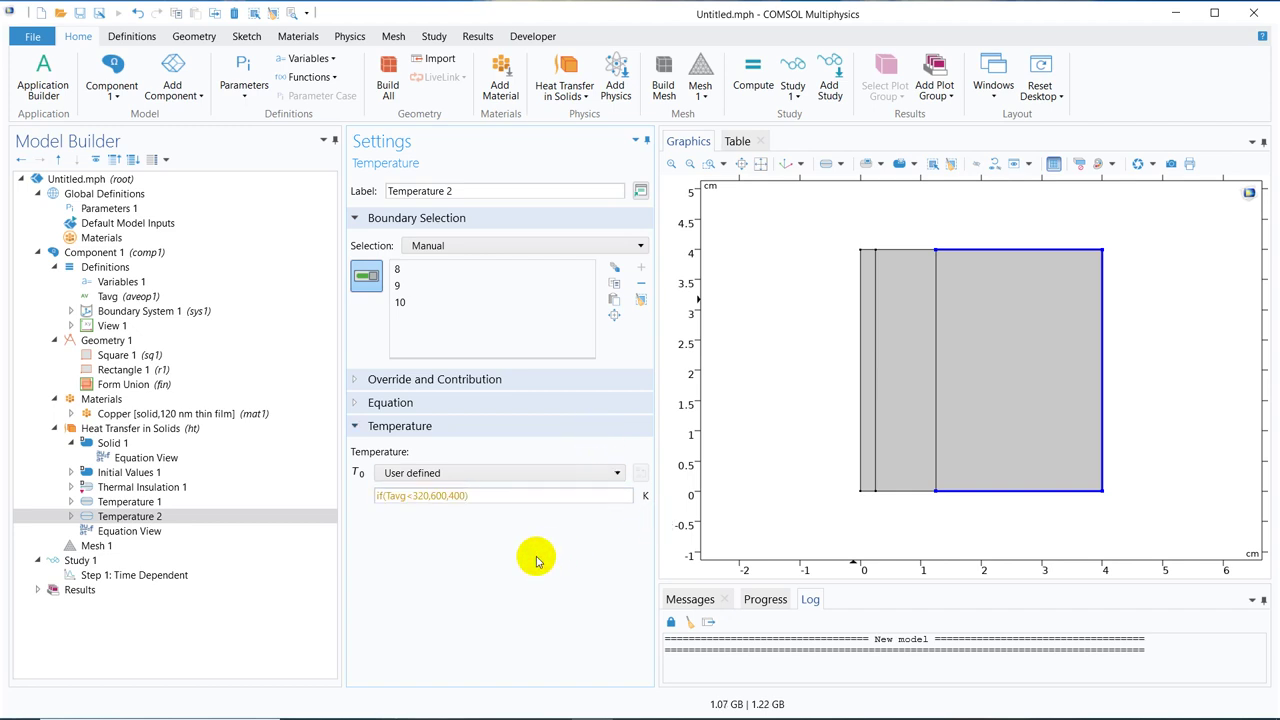
{"action": "left_click", "coordinate": [408, 496]}
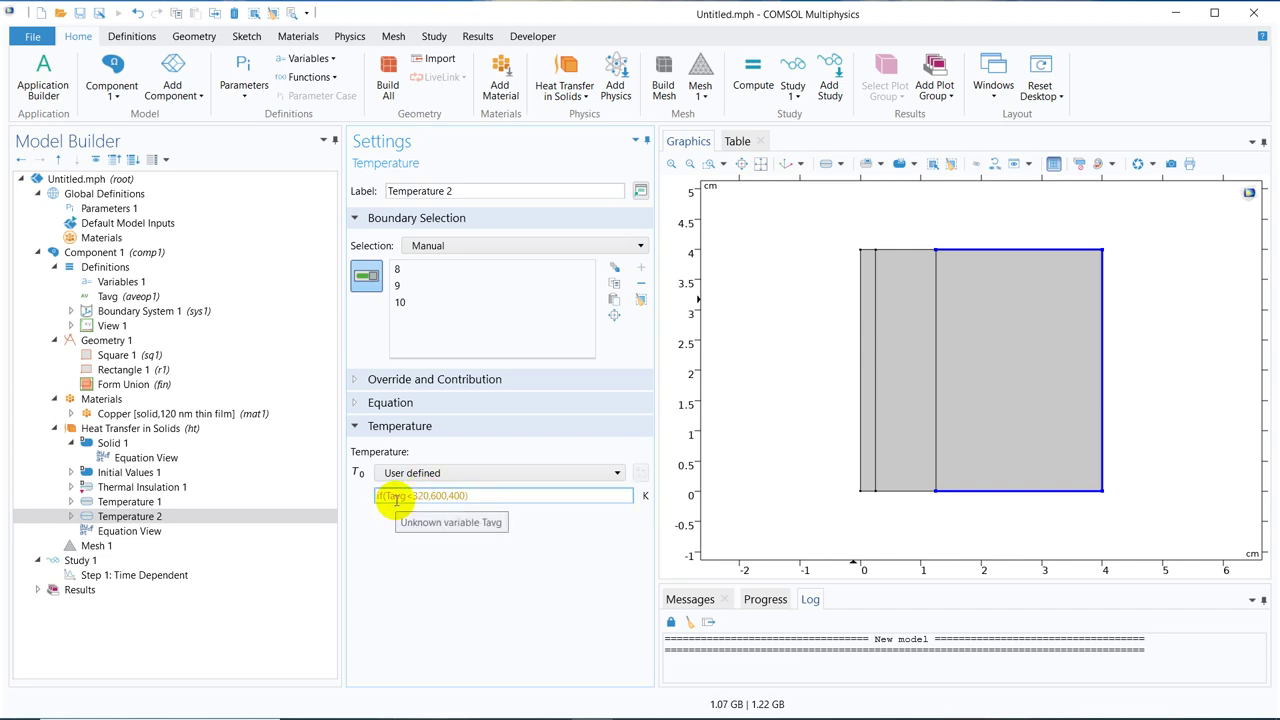
{"action": "left_click", "coordinate": [405, 497]}
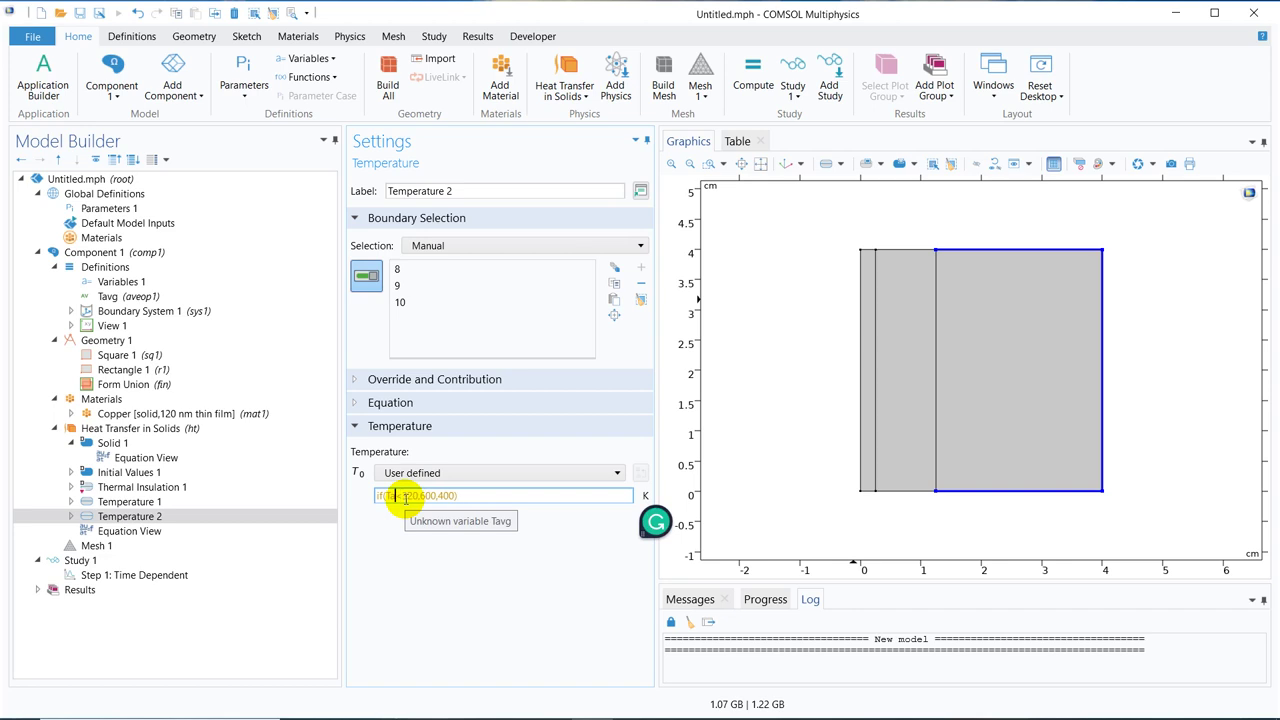
{"action": "left_click", "coordinate": [413, 533]}
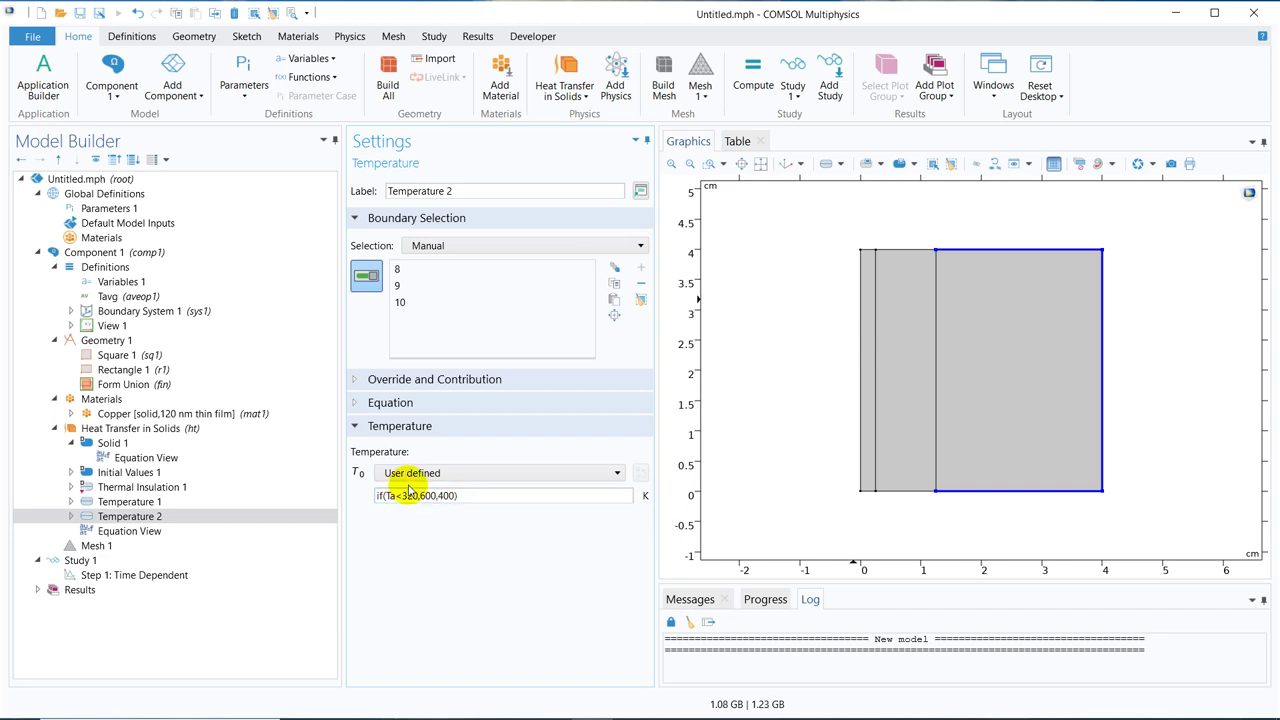
{"action": "left_click", "coordinate": [175, 284]}
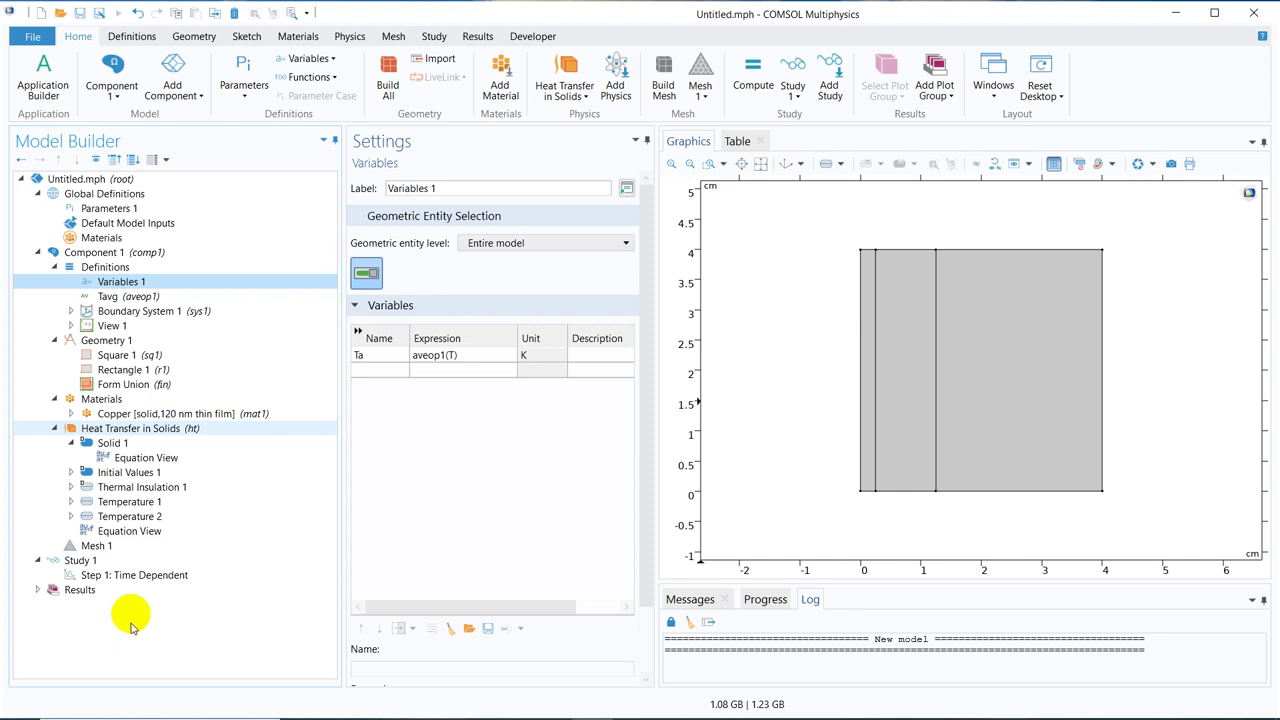
Set the time-dependent output times to range(0,0.5,10) and compute the study
{"action": "left_click", "coordinate": [143, 577]}
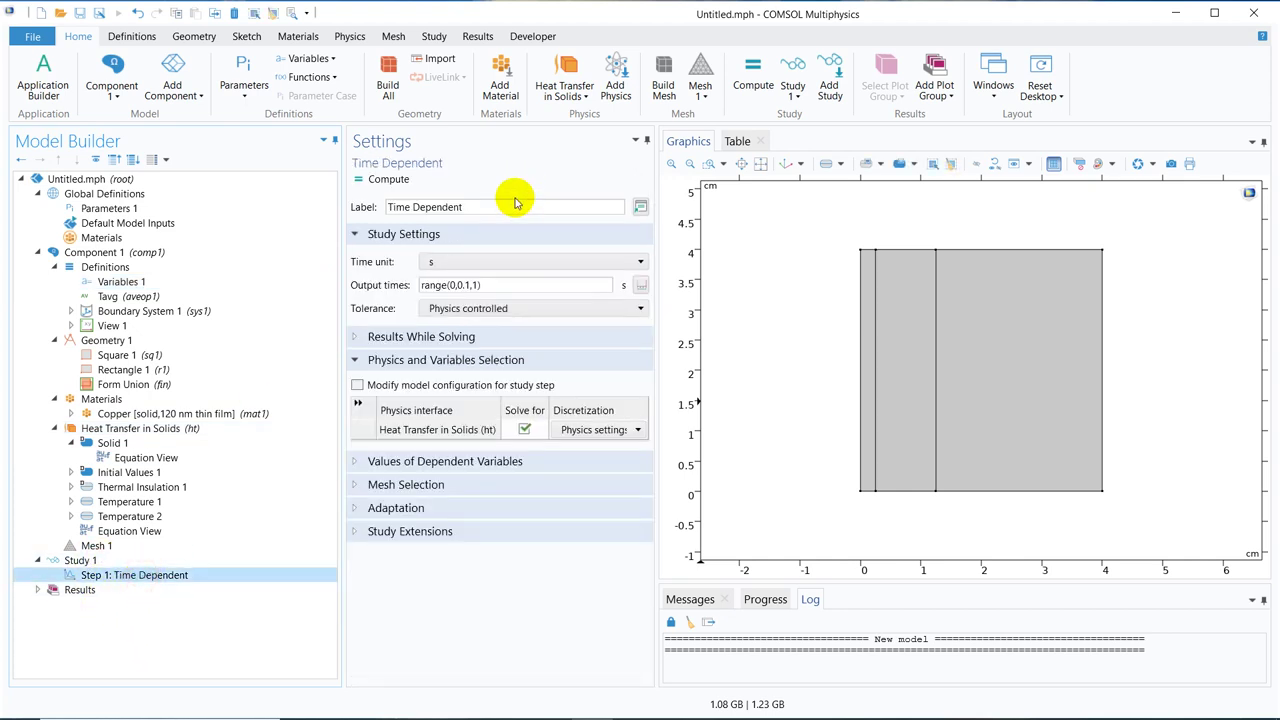
{"action": "type", "text": "0"}
{"action": "left_click", "coordinate": [470, 283]}
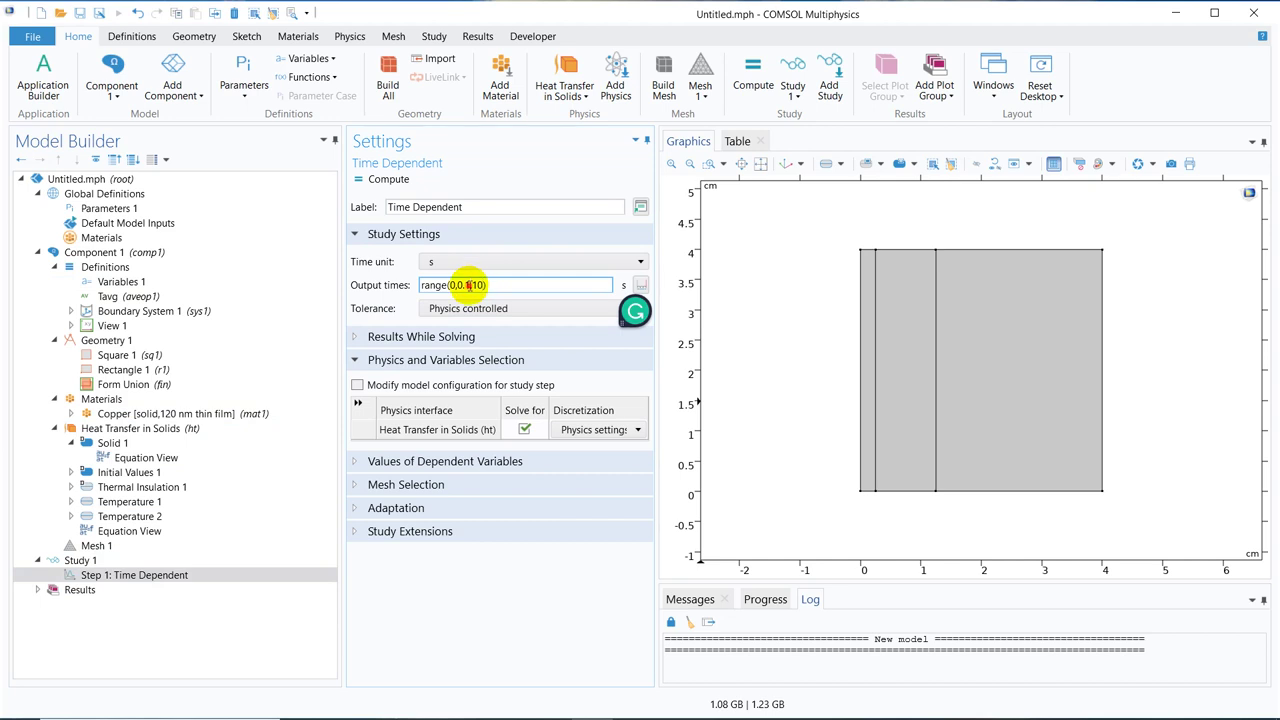
{"action": "type", "text": "5"}
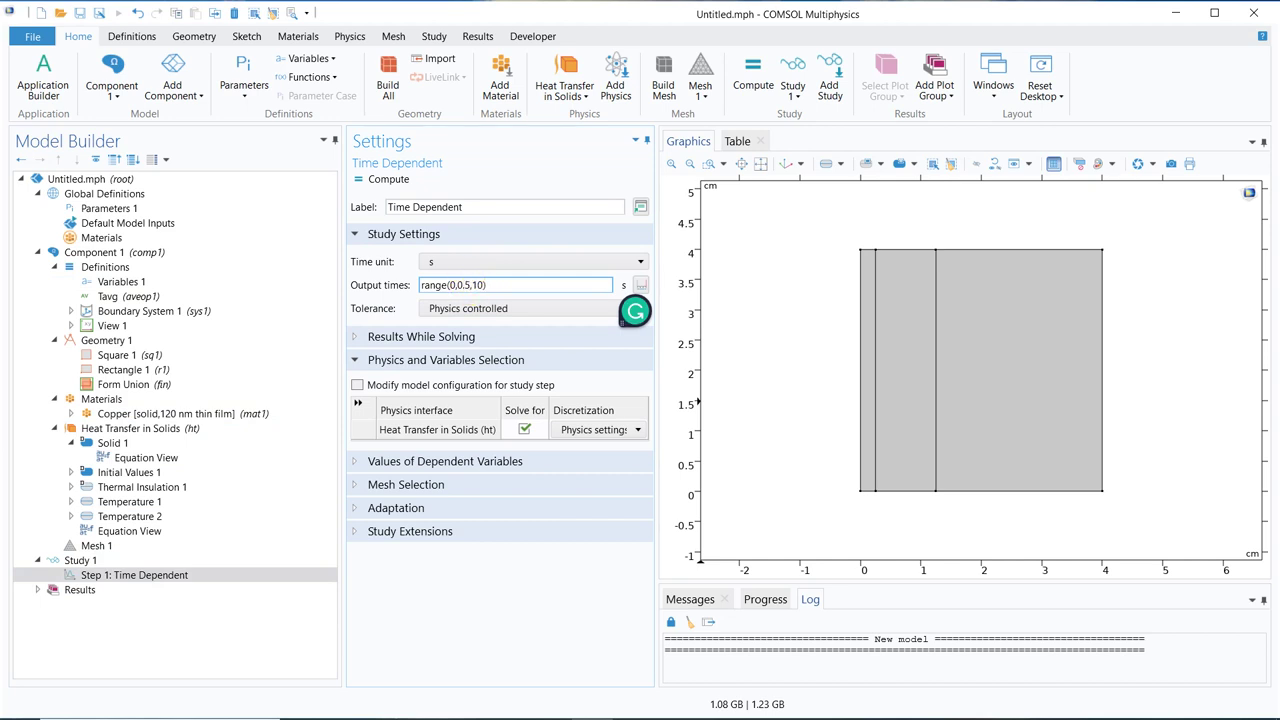
{"action": "left_click", "coordinate": [385, 182]}
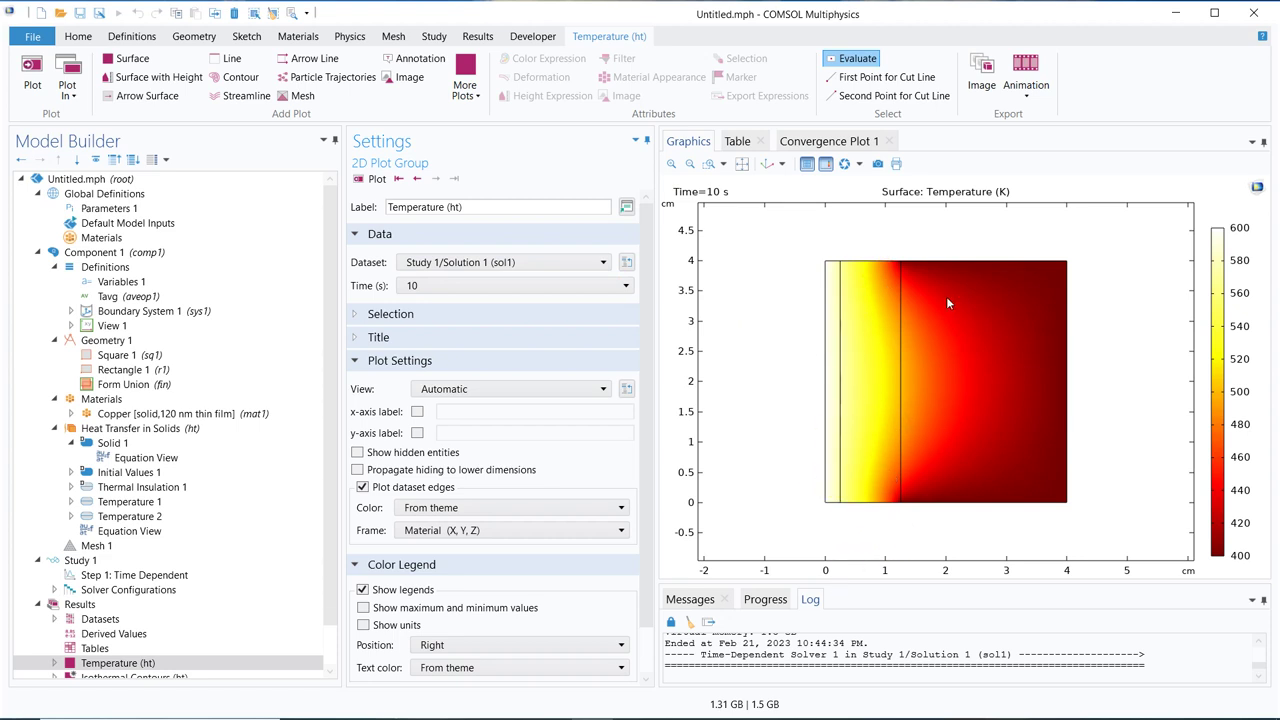
Show the temperature surface plot at the 1 s solution time
{"action": "left_click", "coordinate": [588, 286]}
{"action": "left_click_drag", "start_coordinate": [623, 443], "coordinate": [628, 314]}
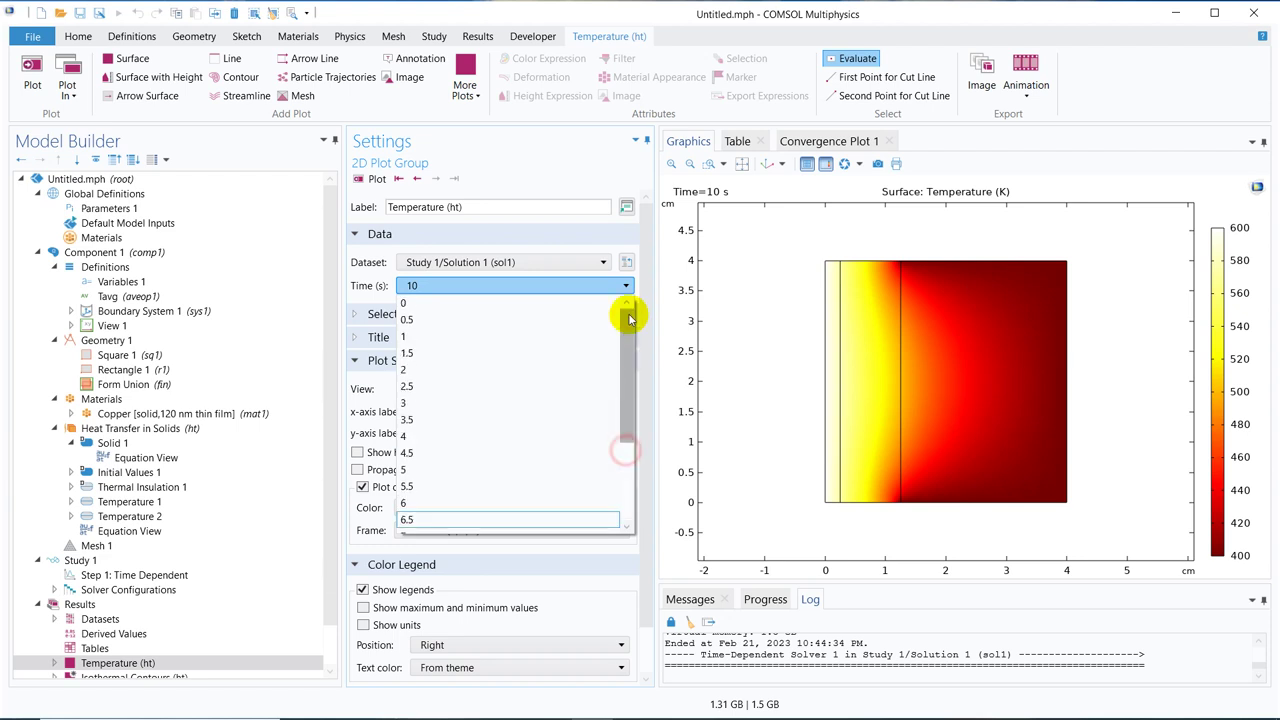
{"action": "left_click", "coordinate": [465, 334]}
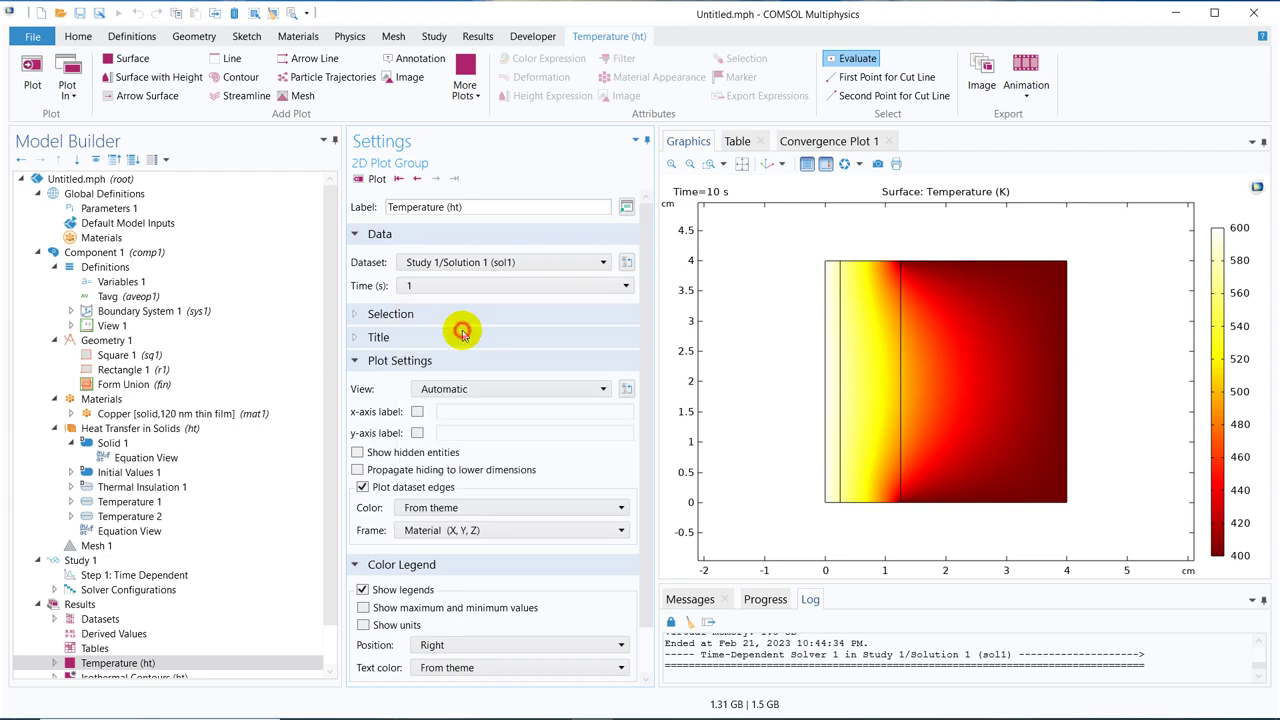
{"action": "left_click", "coordinate": [375, 180]}
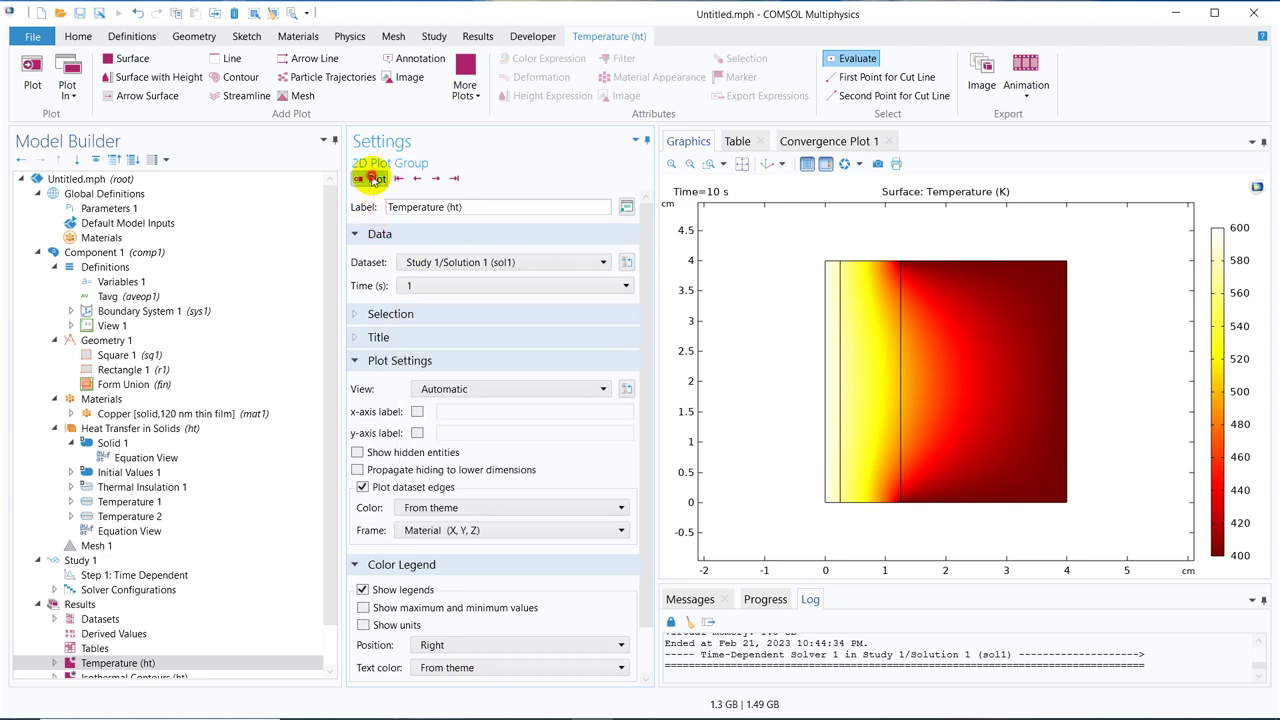
Step the temperature plot forward to 8 s, then back to 5.5 s
{"action": "left_click", "coordinate": [436, 179]}
{"action": "left_click", "coordinate": [436, 179]}
{"action": "left_click", "coordinate": [436, 179]}
{"action": "left_click", "coordinate": [436, 179]}
{"action": "left_click", "coordinate": [436, 179]}
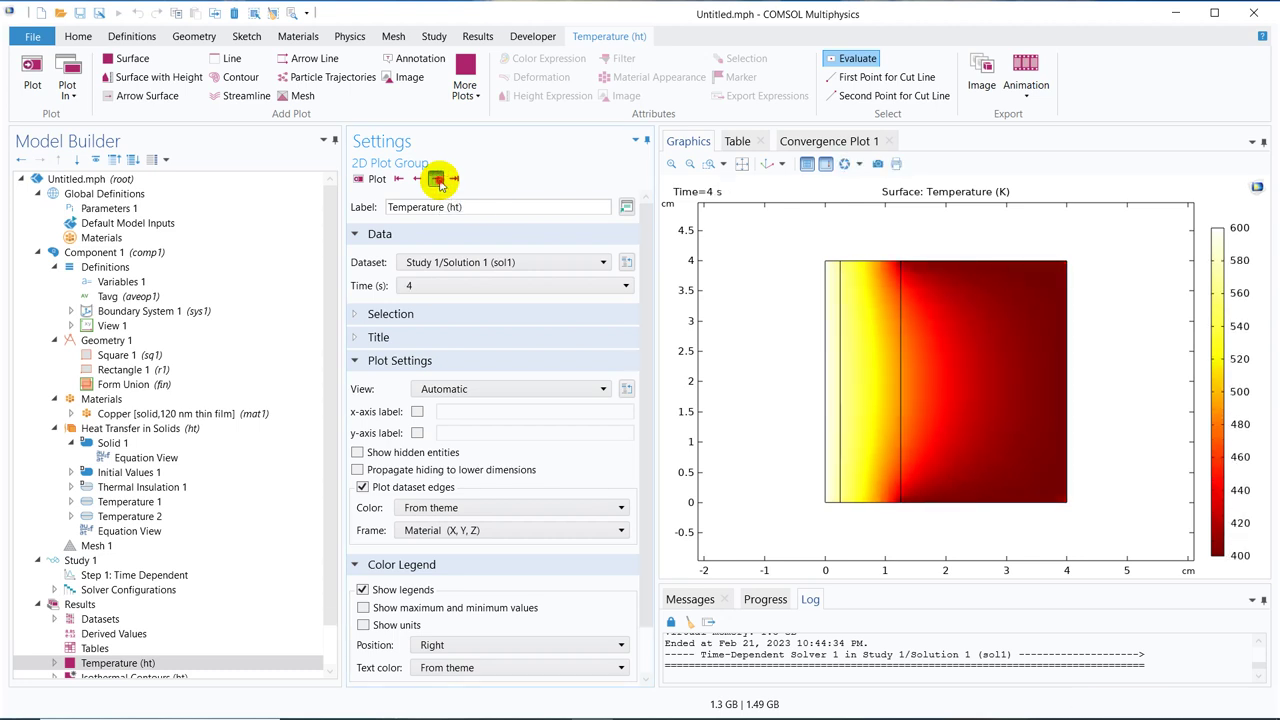
{"action": "left_click", "coordinate": [436, 179]}
{"action": "left_click", "coordinate": [436, 179]}
{"action": "left_click", "coordinate": [436, 179]}
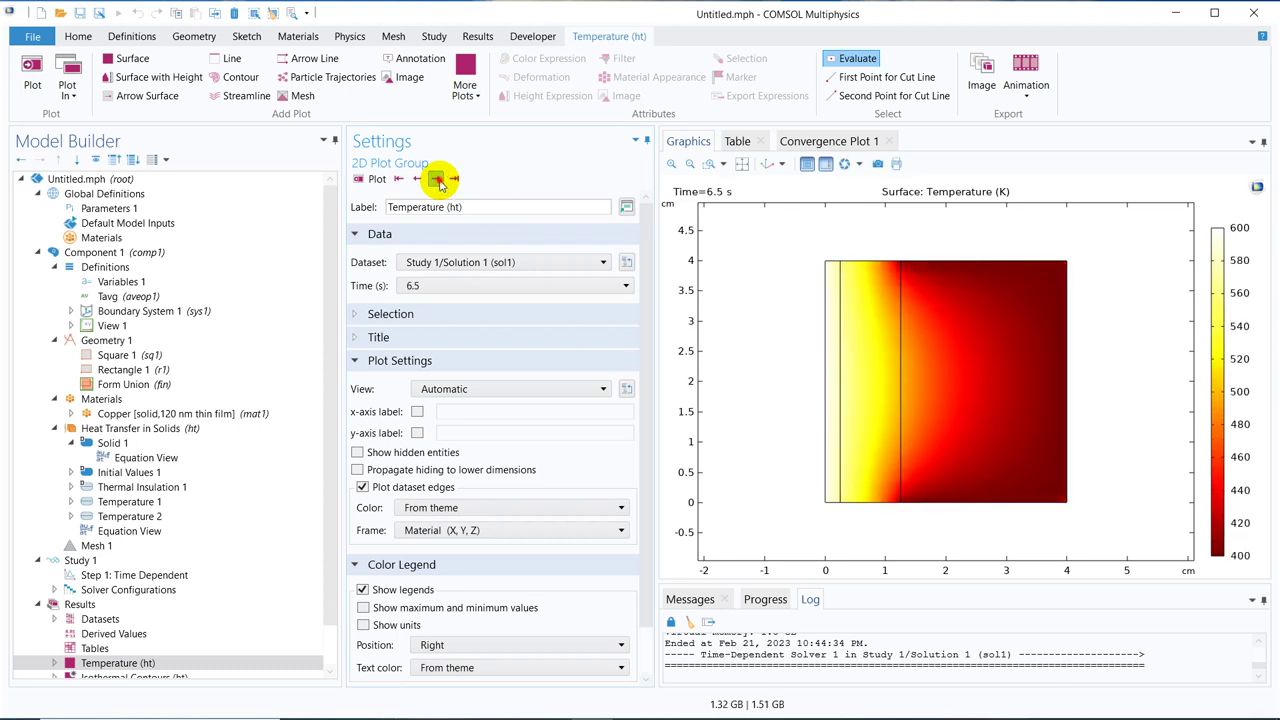
{"action": "left_click", "coordinate": [436, 179]}
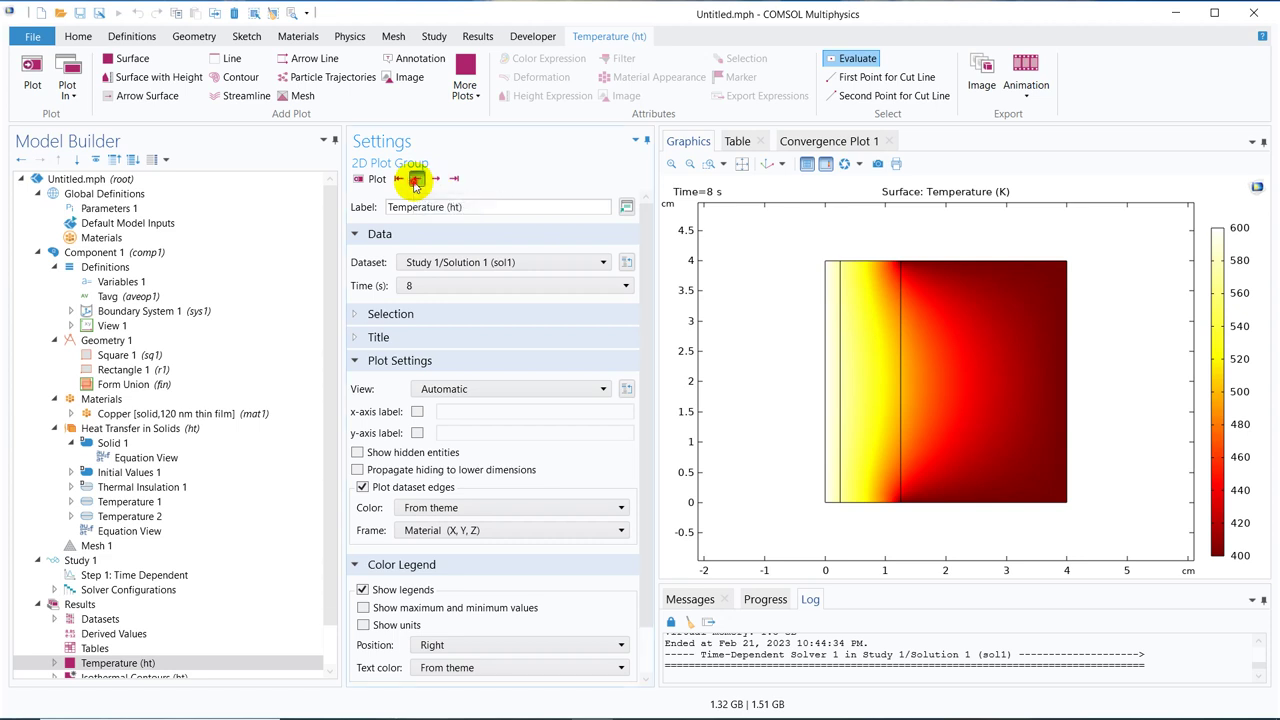
{"action": "left_click", "coordinate": [415, 179]}
{"action": "left_click", "coordinate": [415, 179]}
{"action": "left_click", "coordinate": [415, 179]}
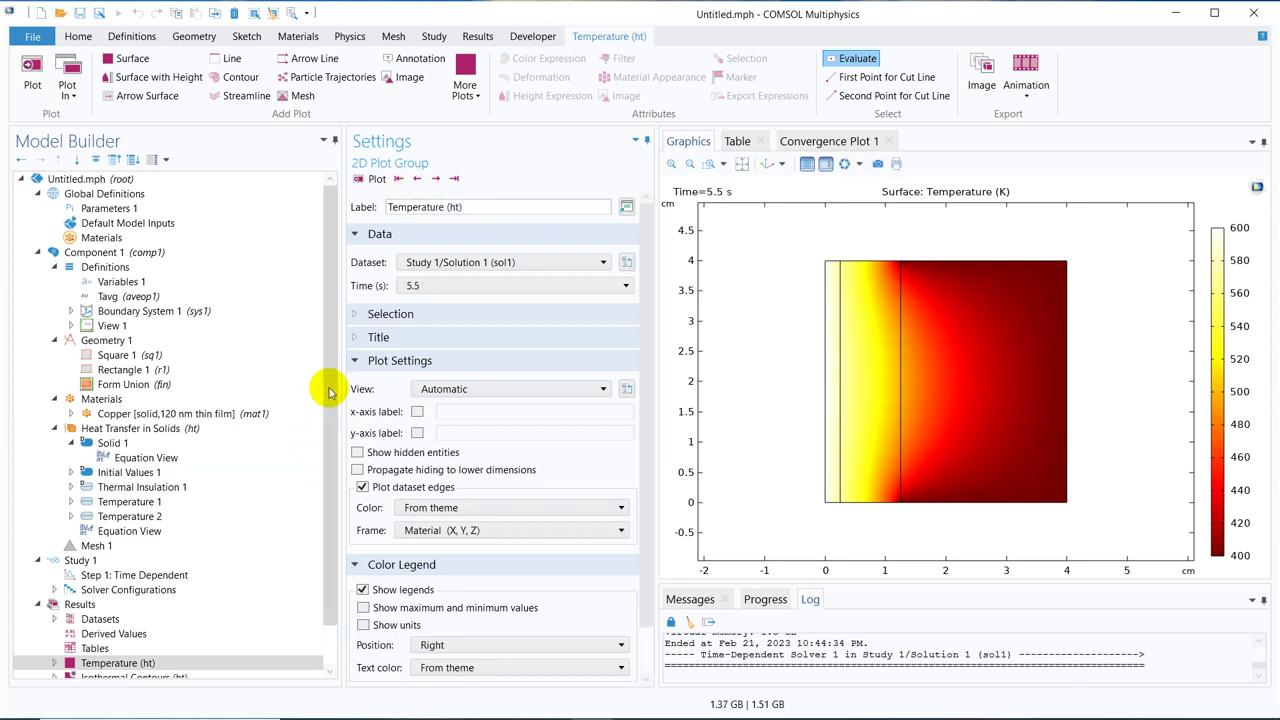
Browse the Results and Datasets settings, ending on the Derived Values section
{"action": "left_click_drag", "start_coordinate": [330, 388], "coordinate": [329, 603]}
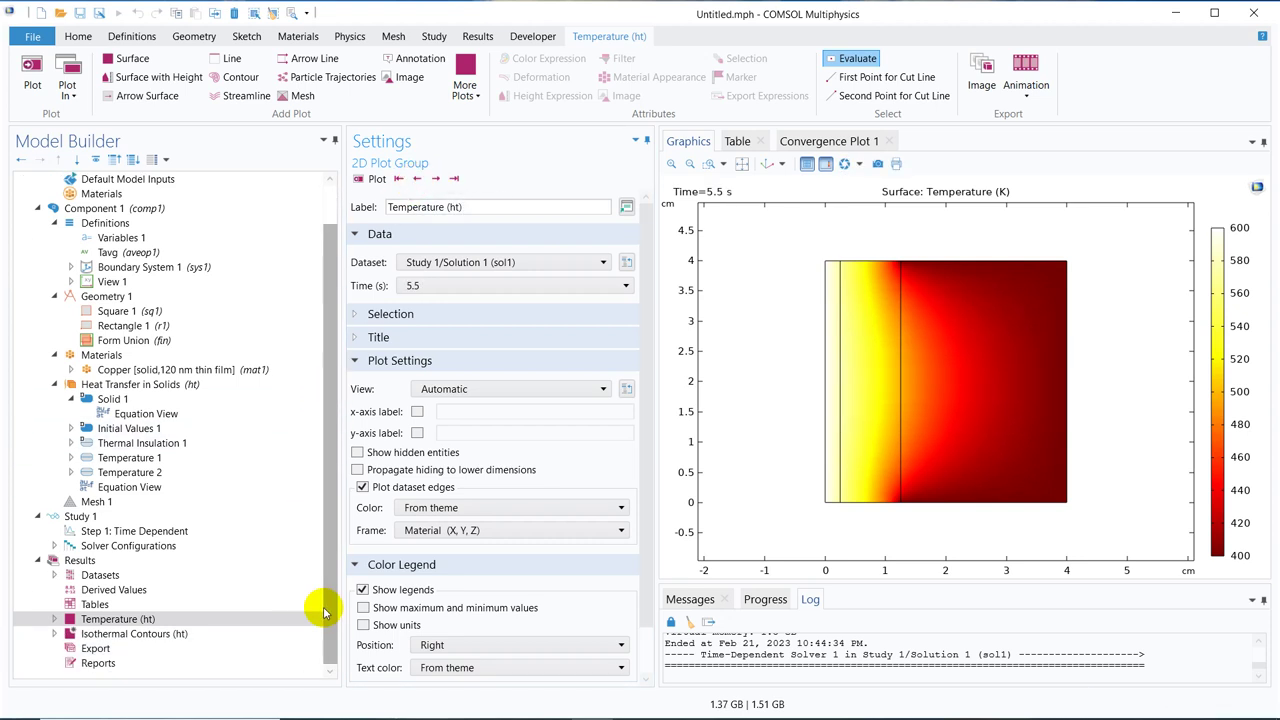
{"action": "left_click", "coordinate": [114, 563]}
{"action": "left_click", "coordinate": [117, 575]}
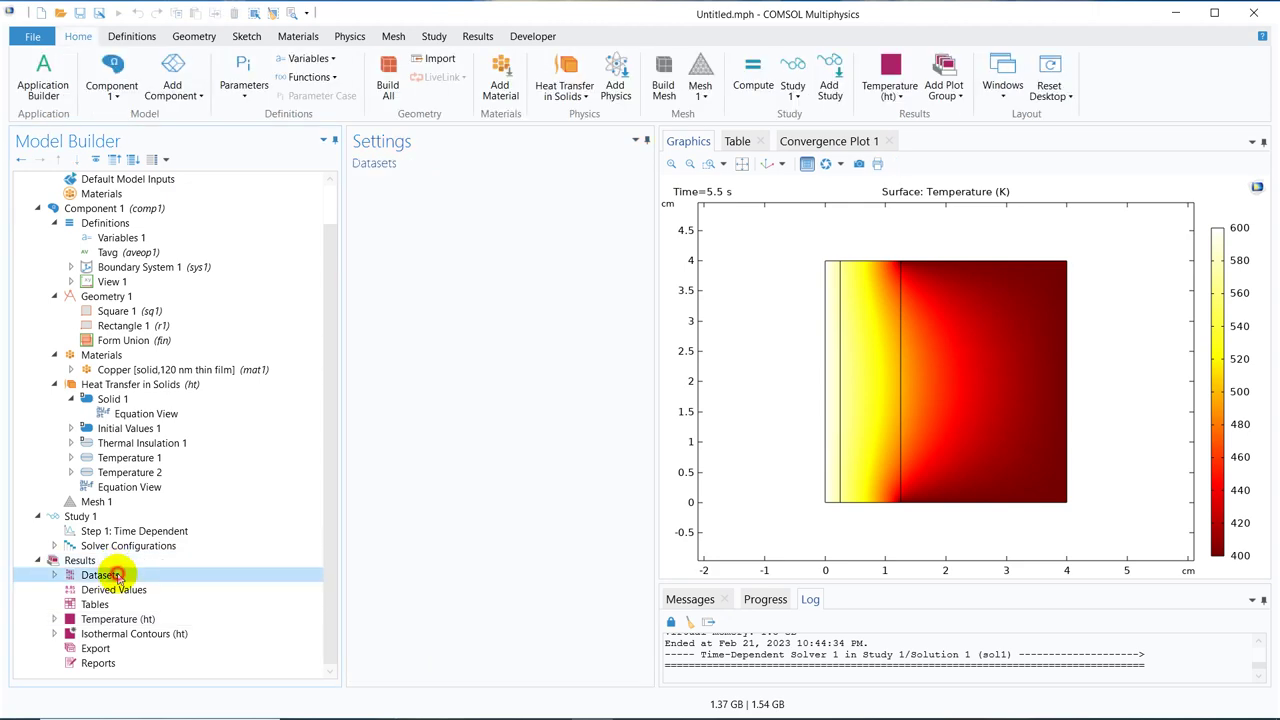
{"action": "right_click", "coordinate": [117, 577]}
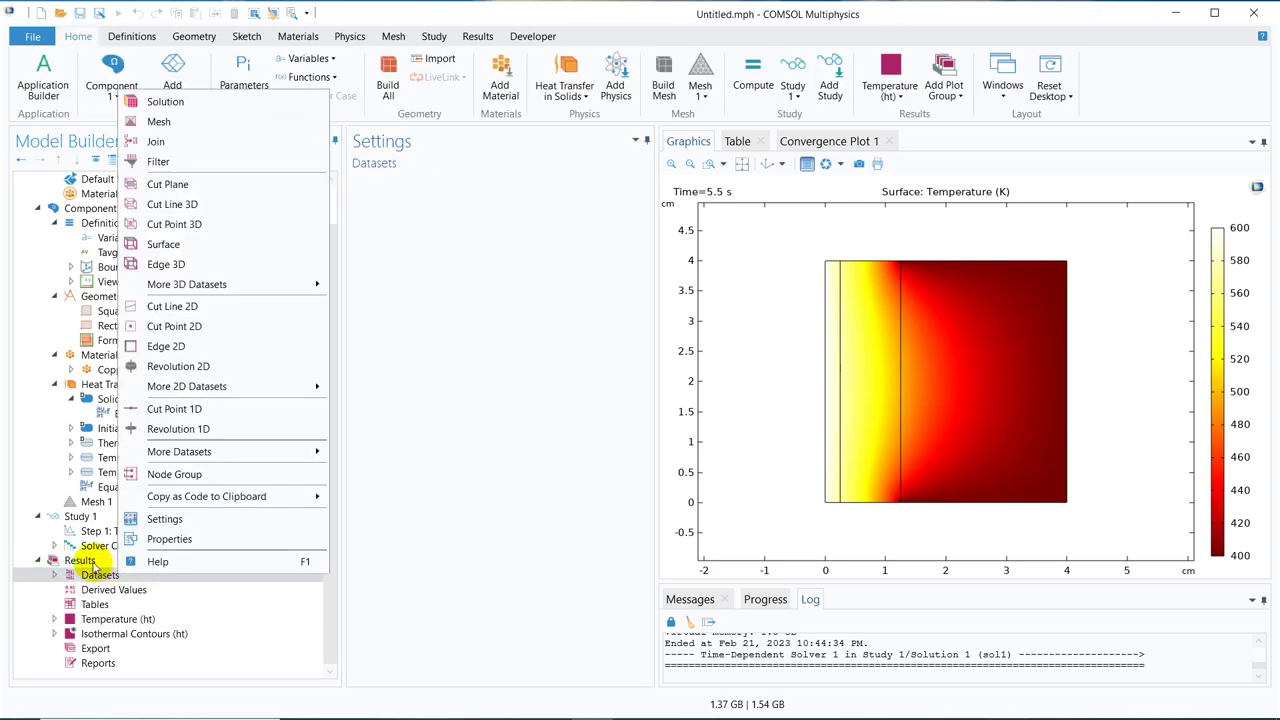
{"action": "left_click", "coordinate": [90, 562]}
{"action": "right_click", "coordinate": [93, 563]}
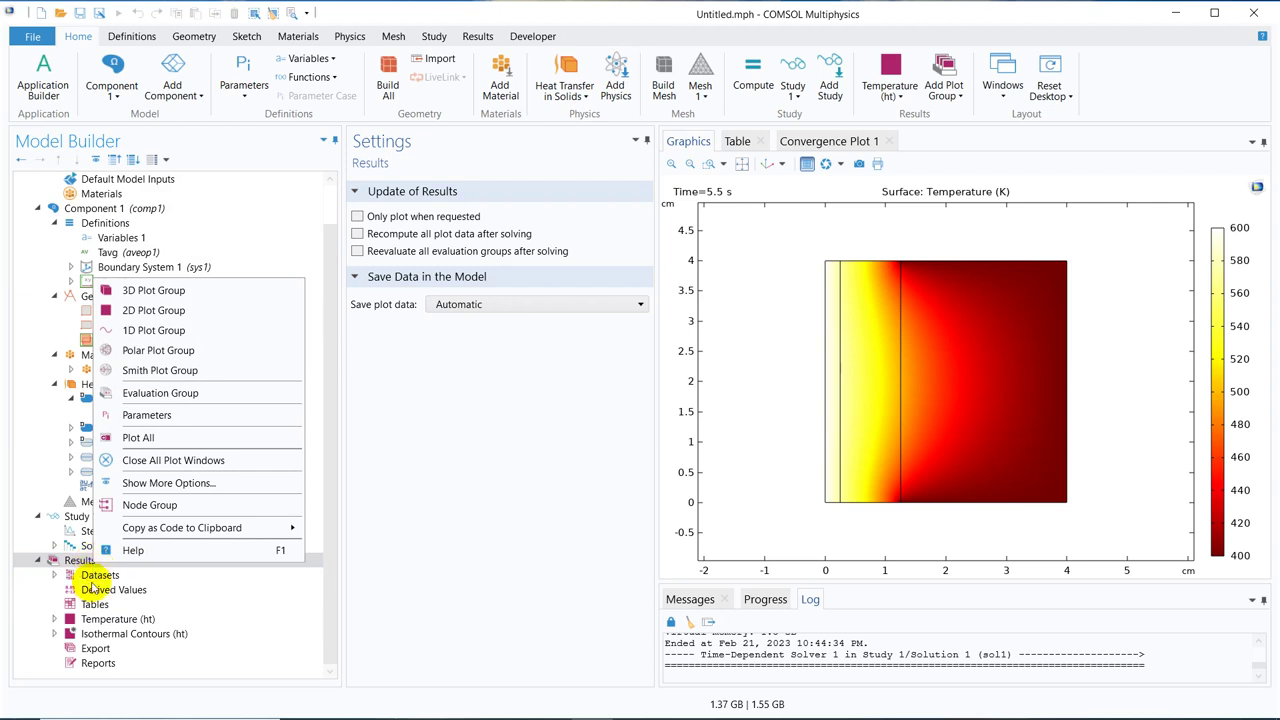
{"action": "left_click", "coordinate": [88, 592]}
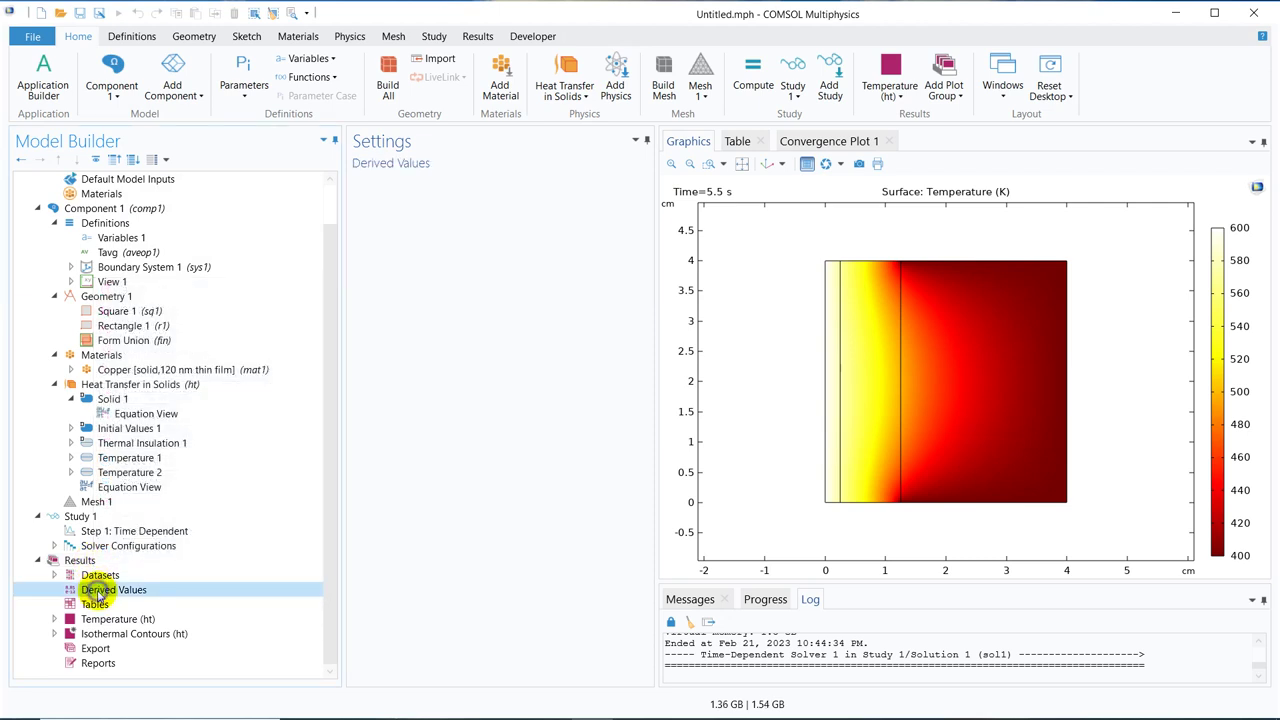
Add a Global Evaluation of Ta and evaluate it, giving 300.34 K to 527.65 K over 10 s
{"action": "right_click", "coordinate": [110, 591]}
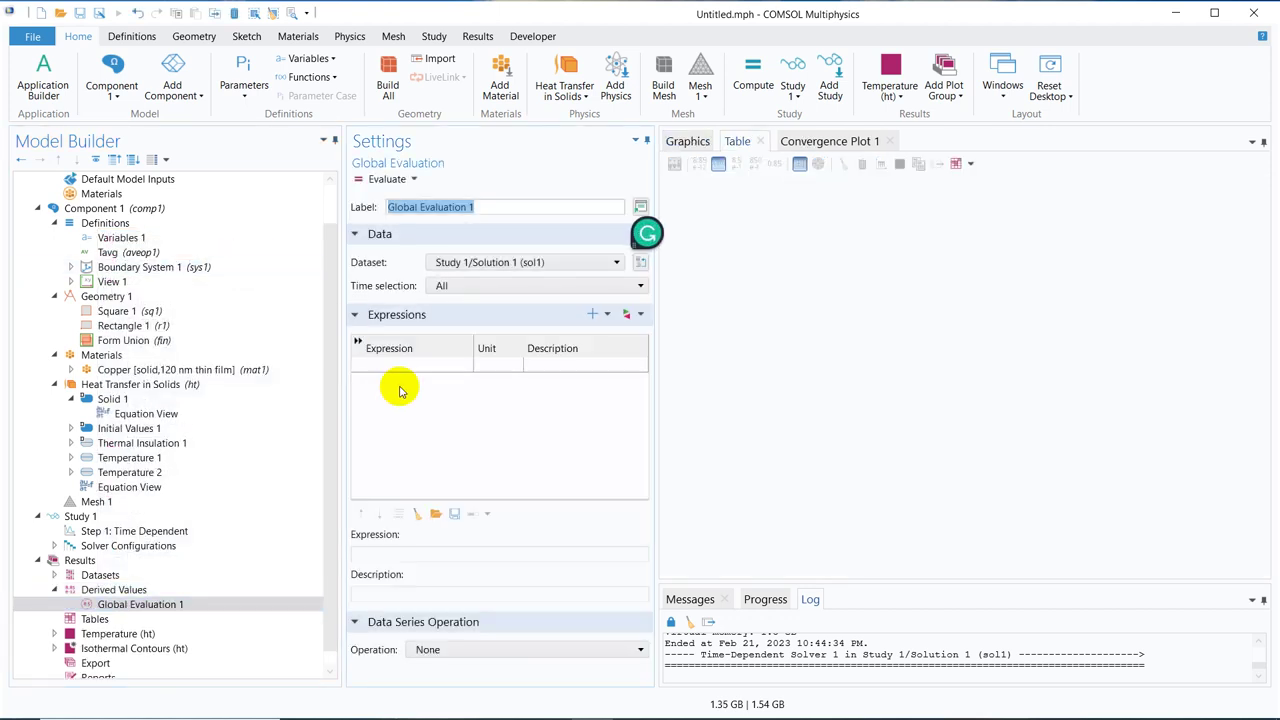
{"action": "left_click", "coordinate": [418, 366]}
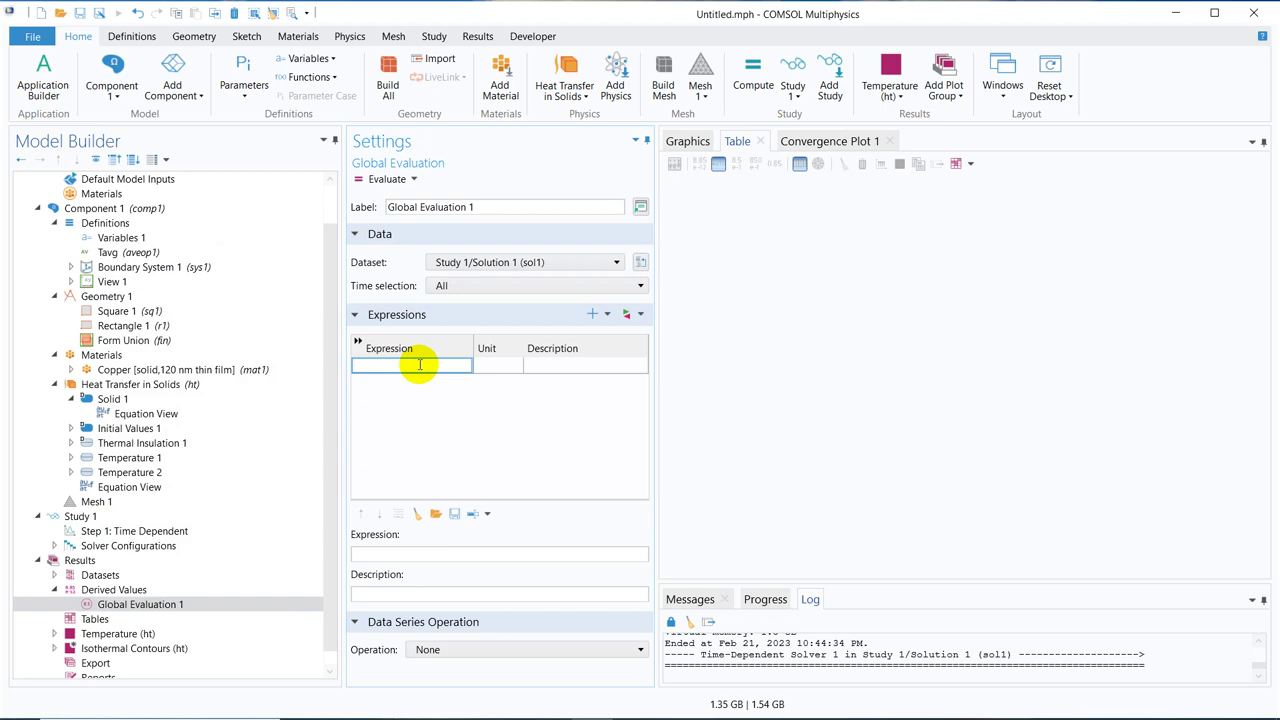
{"action": "type", "text": "Ta"}
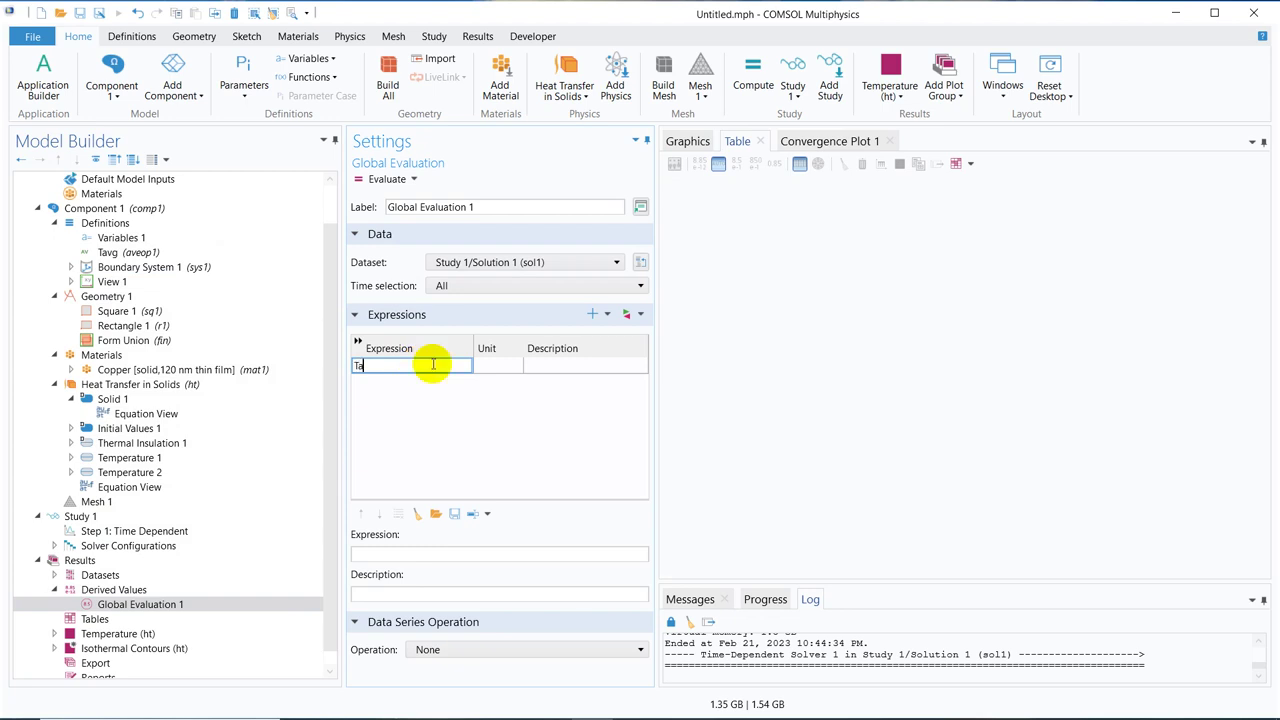
{"action": "left_click", "coordinate": [511, 418]}
{"action": "left_click", "coordinate": [381, 180]}
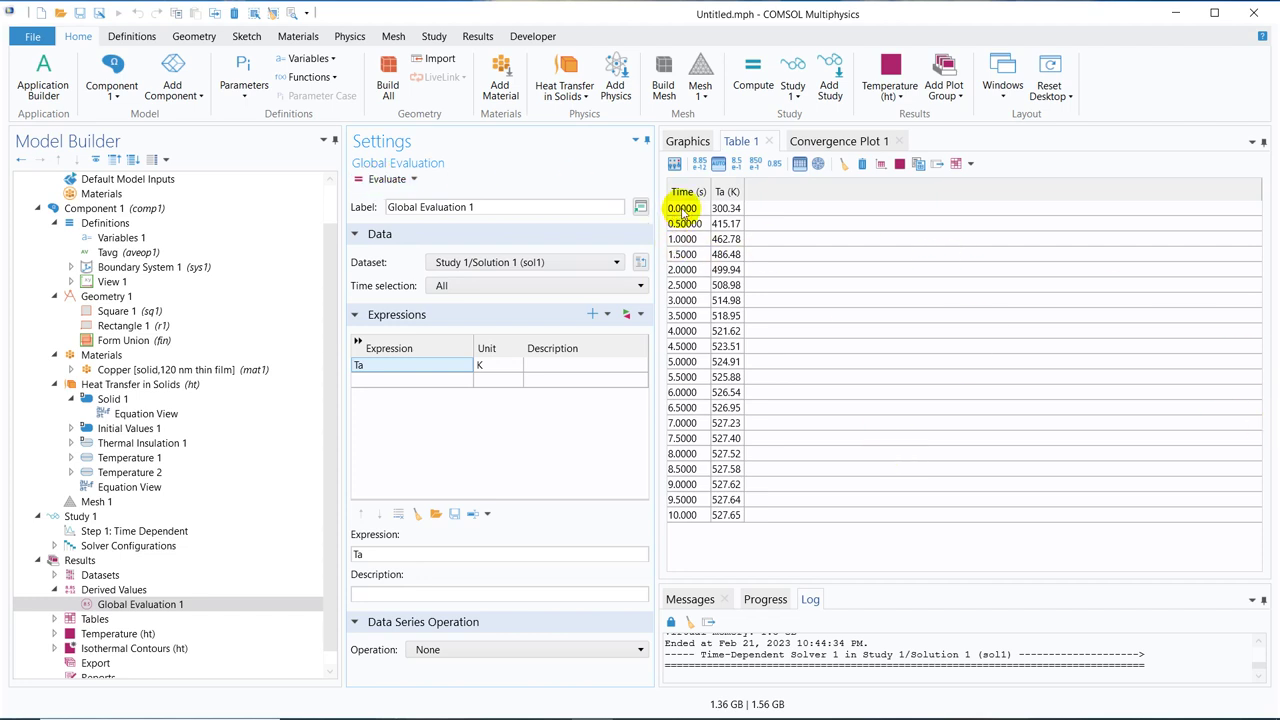
Select every time and Ta row in Table 1
{"action": "left_click_drag", "start_coordinate": [690, 210], "coordinate": [708, 210]}
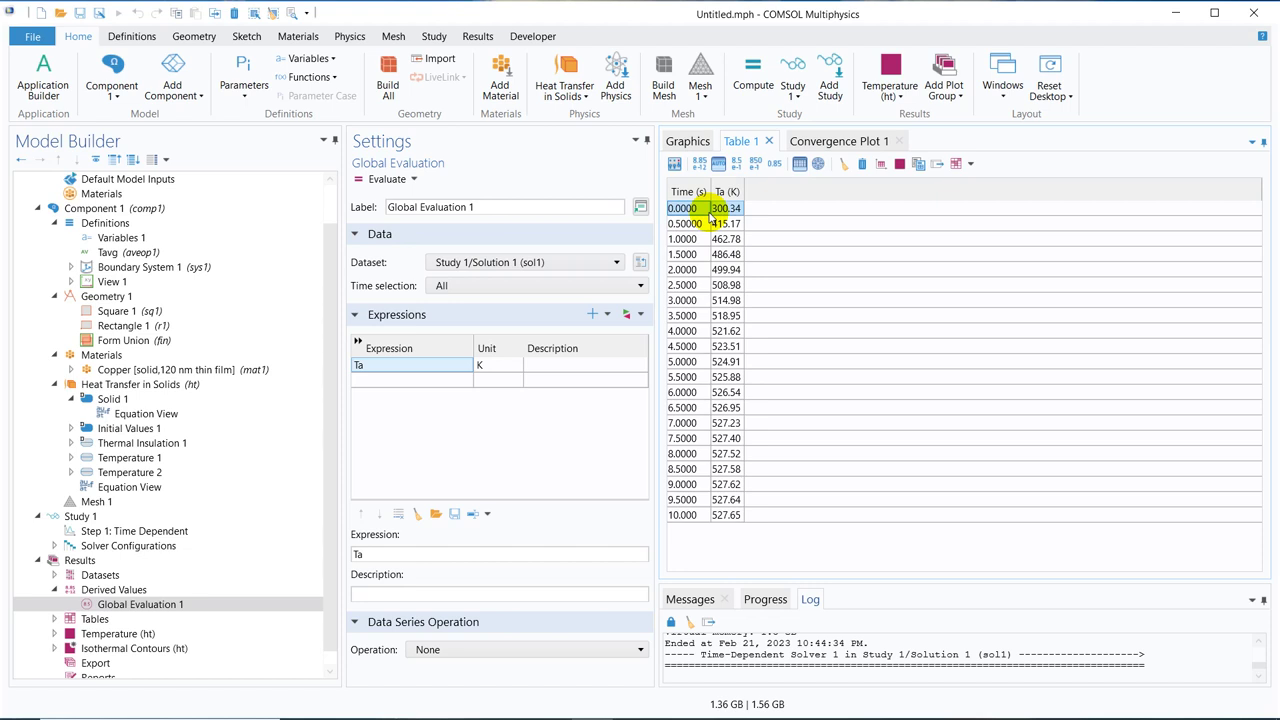
{"action": "key", "text": "ctrl+a"}
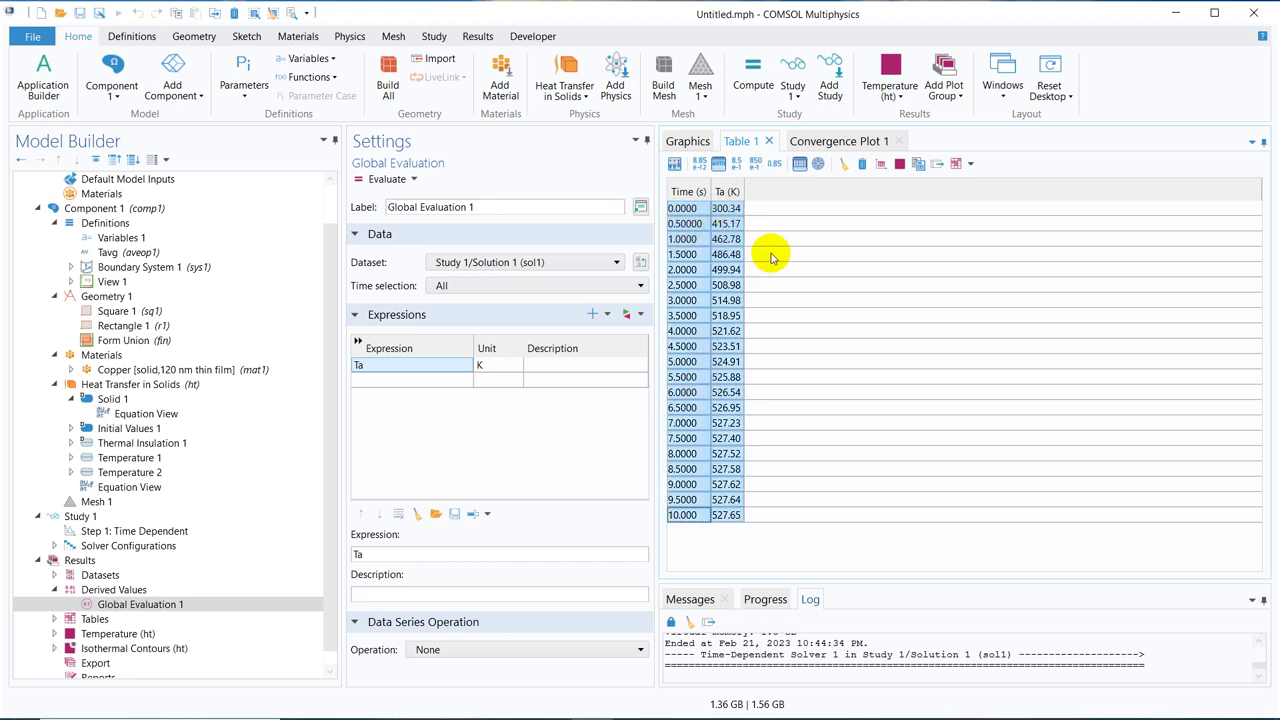
{"action": "left_click", "coordinate": [686, 208]}
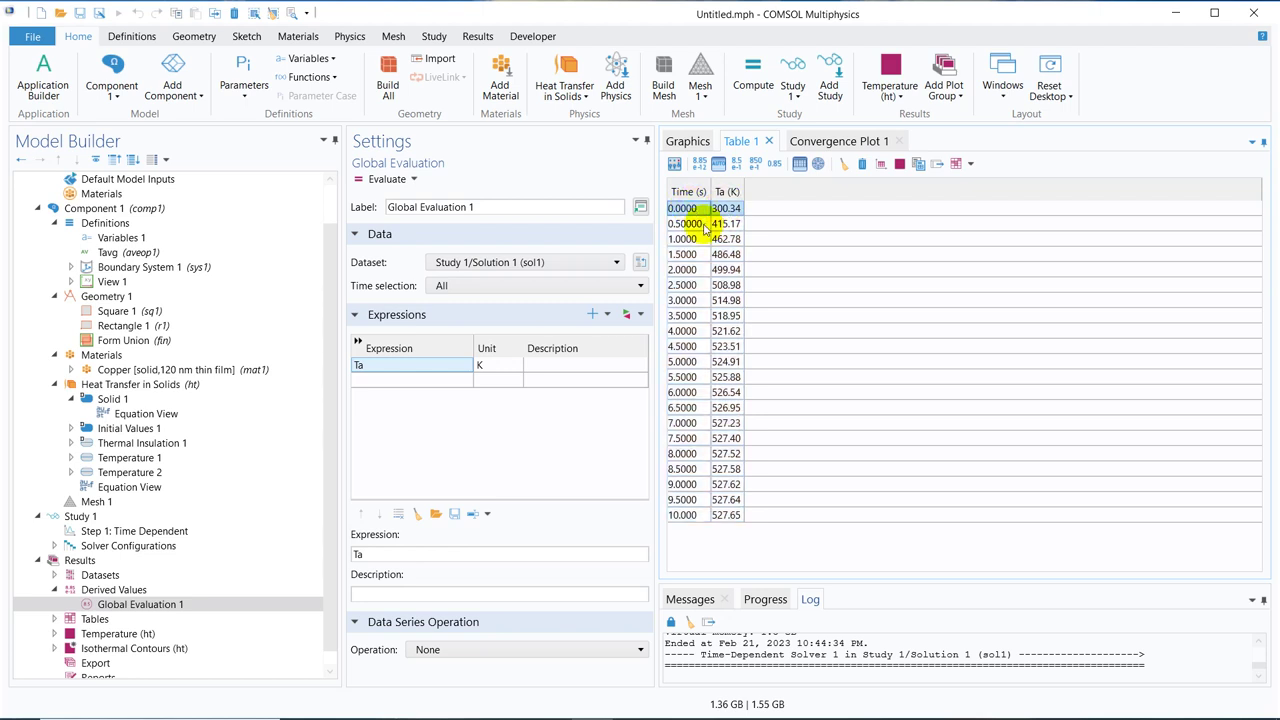
{"action": "key", "text": "ctrl+a"}
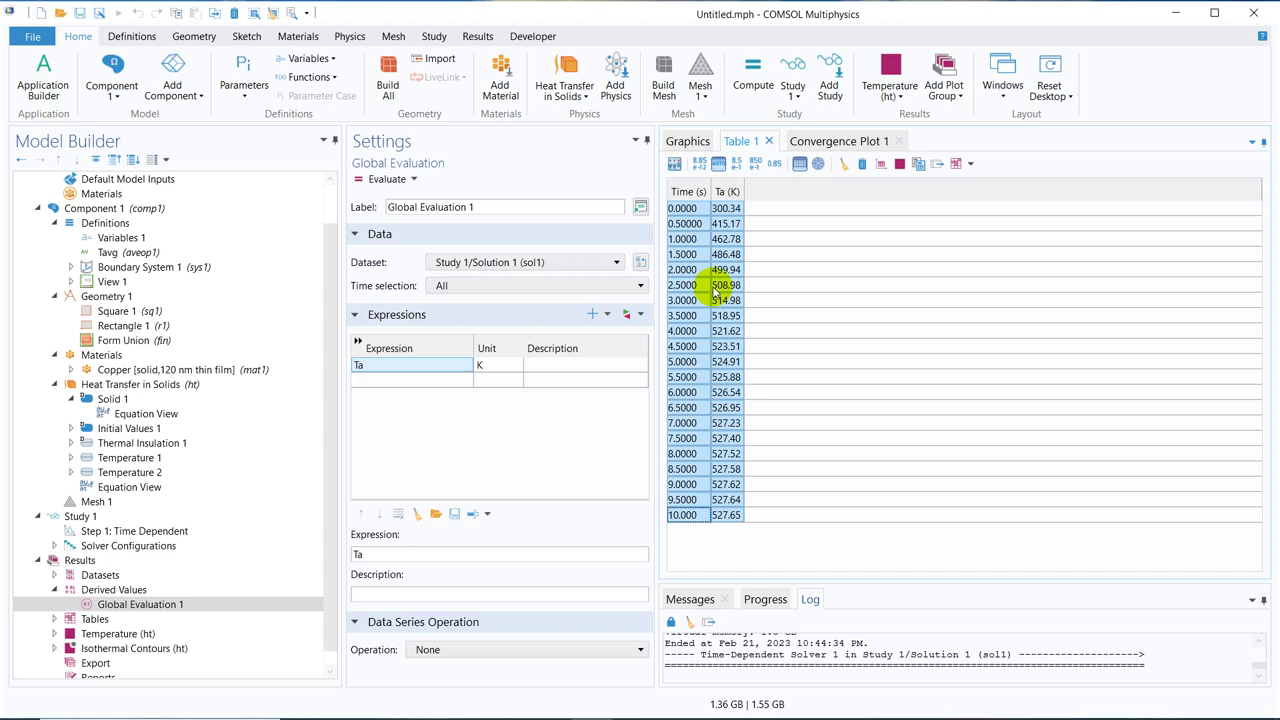
Create Table Graph 1 in a new 1D Plot Group 3 plotting Ta versus time
{"action": "left_click", "coordinate": [881, 167]}
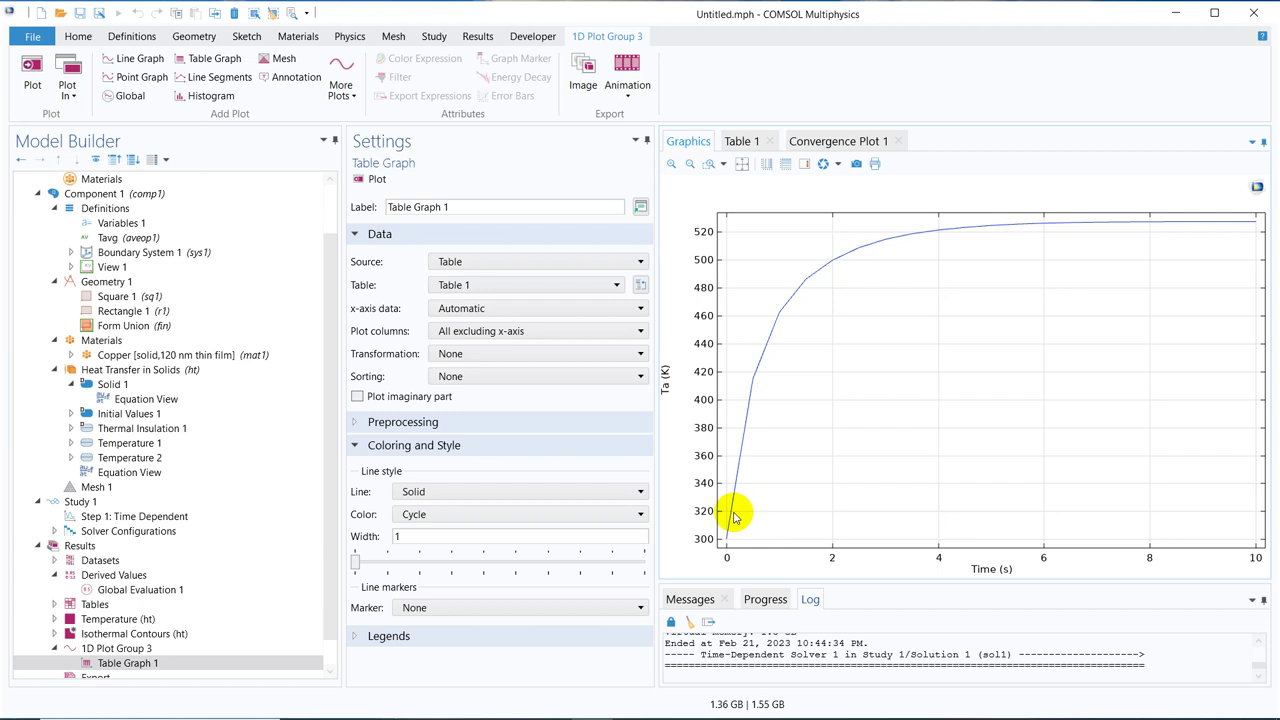
Change Temperature 2's T0 to if(Ta<400,600,400) and recompute the time-dependent study
{"action": "left_click", "coordinate": [197, 457]}
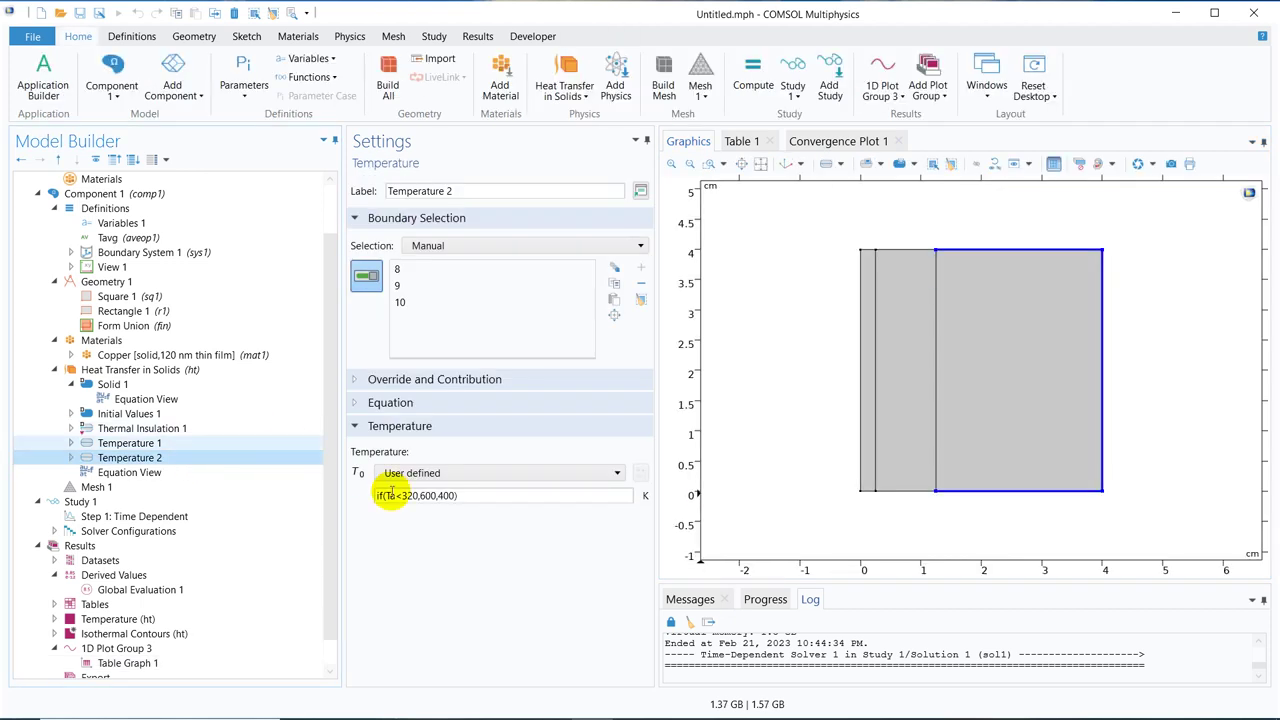
{"action": "left_click", "coordinate": [412, 496]}
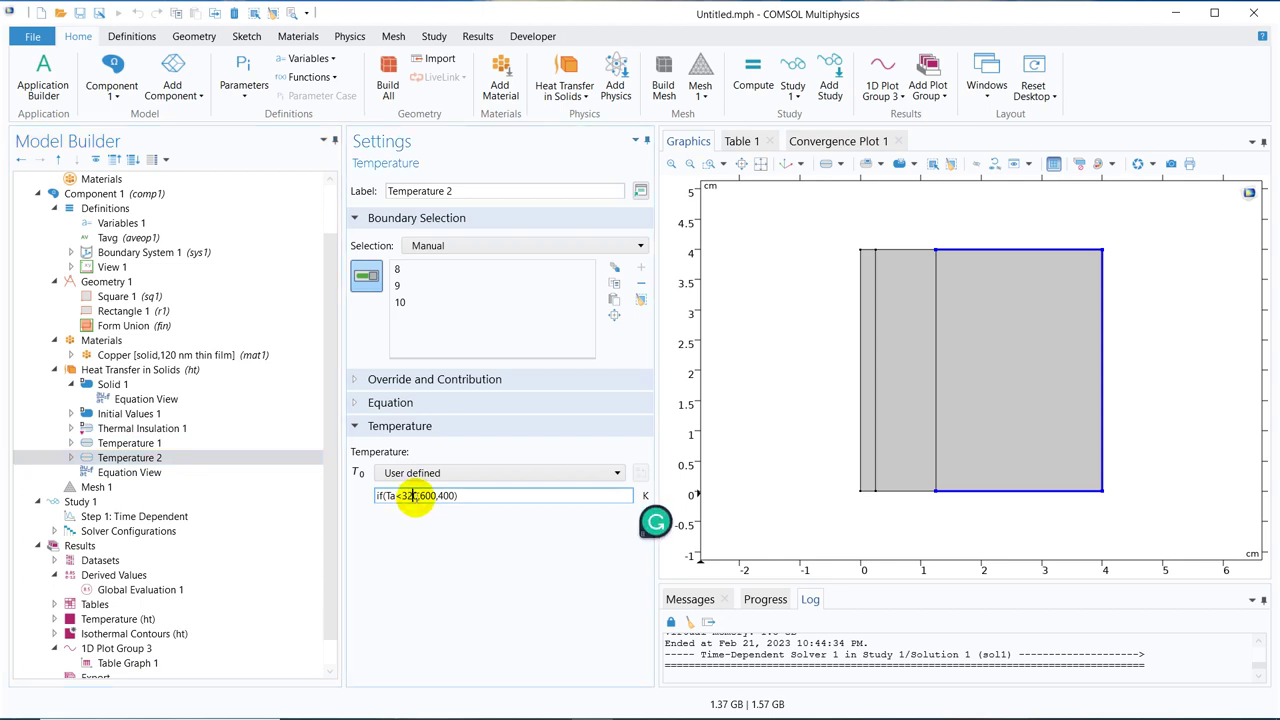
{"action": "type", "text": "40"}
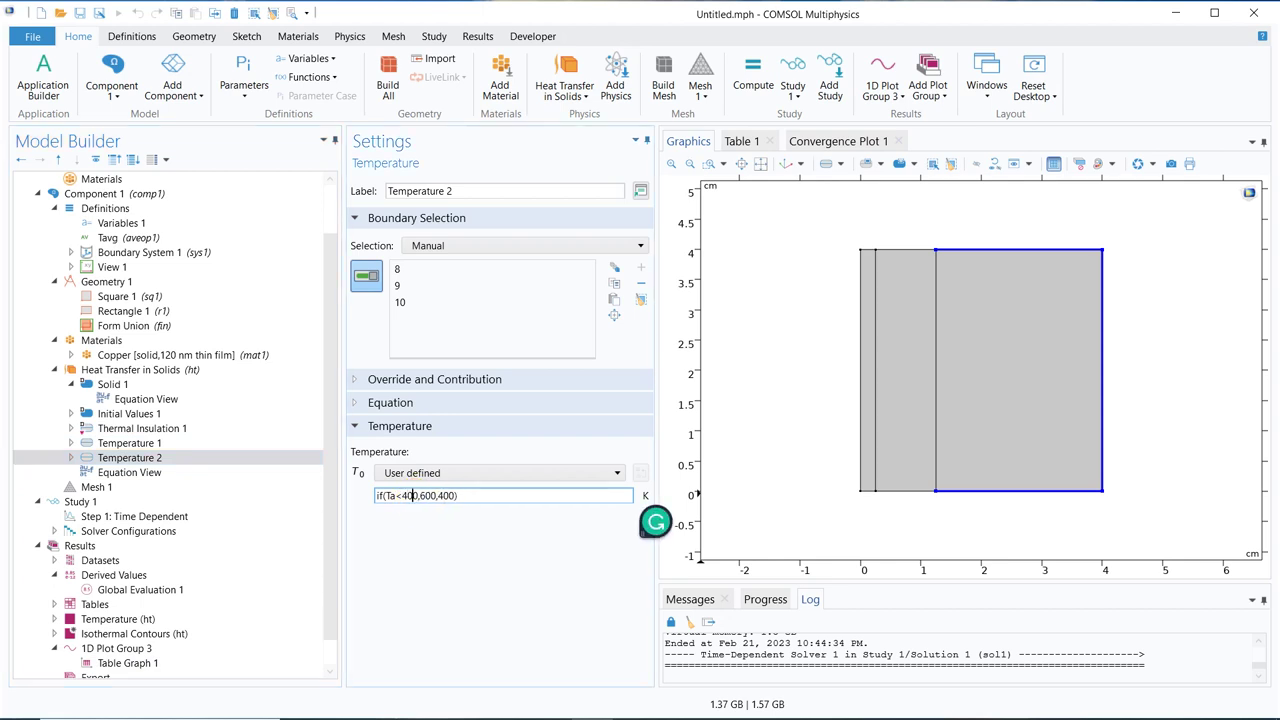
{"action": "left_click", "coordinate": [428, 495]}
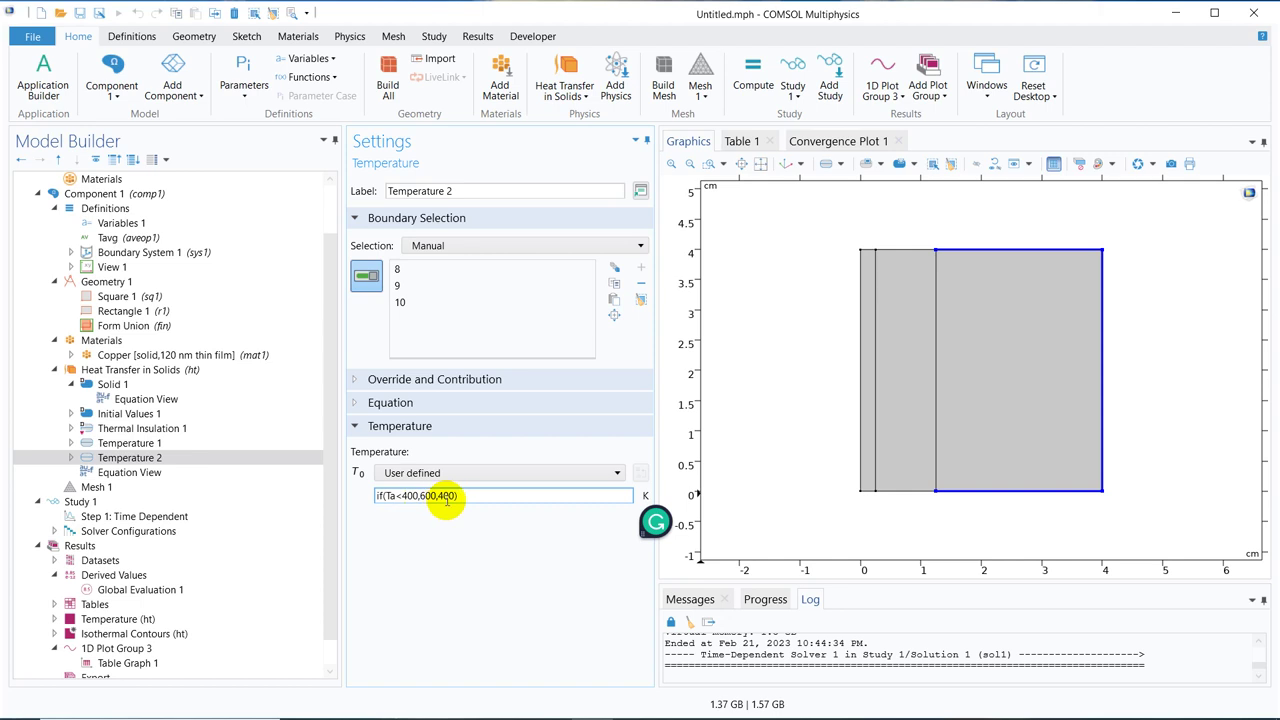
{"action": "left_click", "coordinate": [152, 516]}
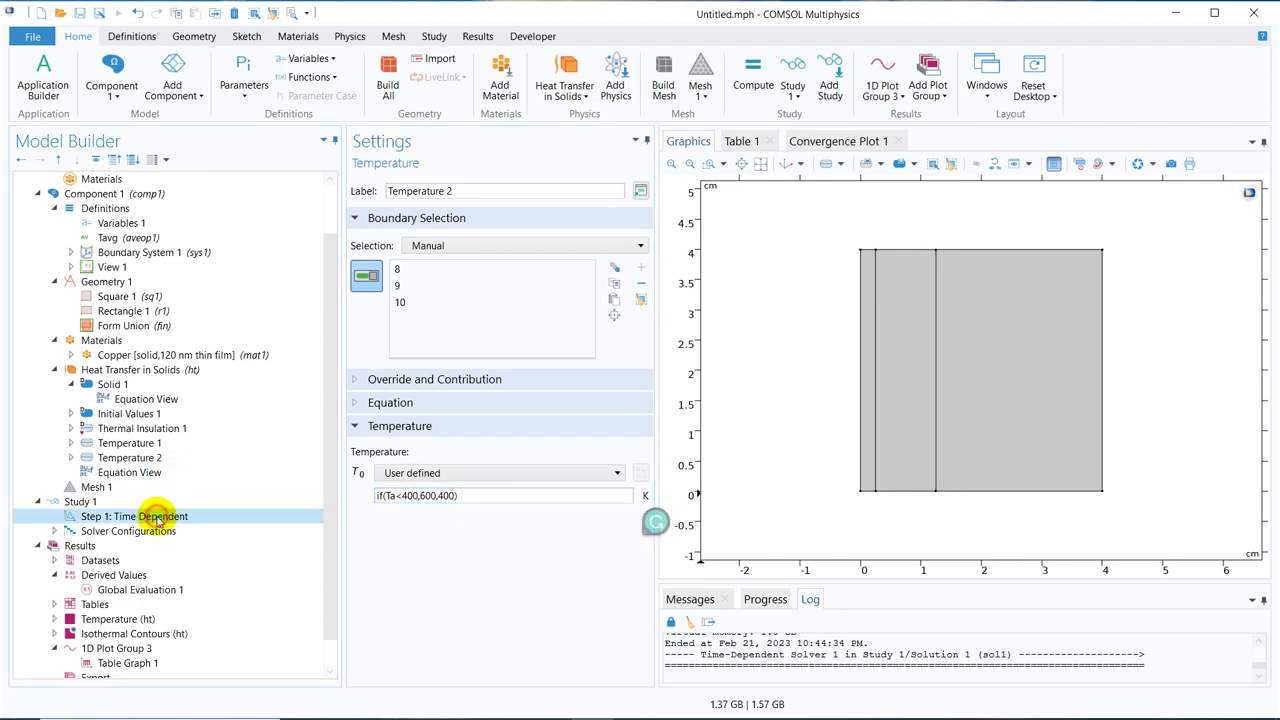
{"action": "left_click", "coordinate": [362, 183]}
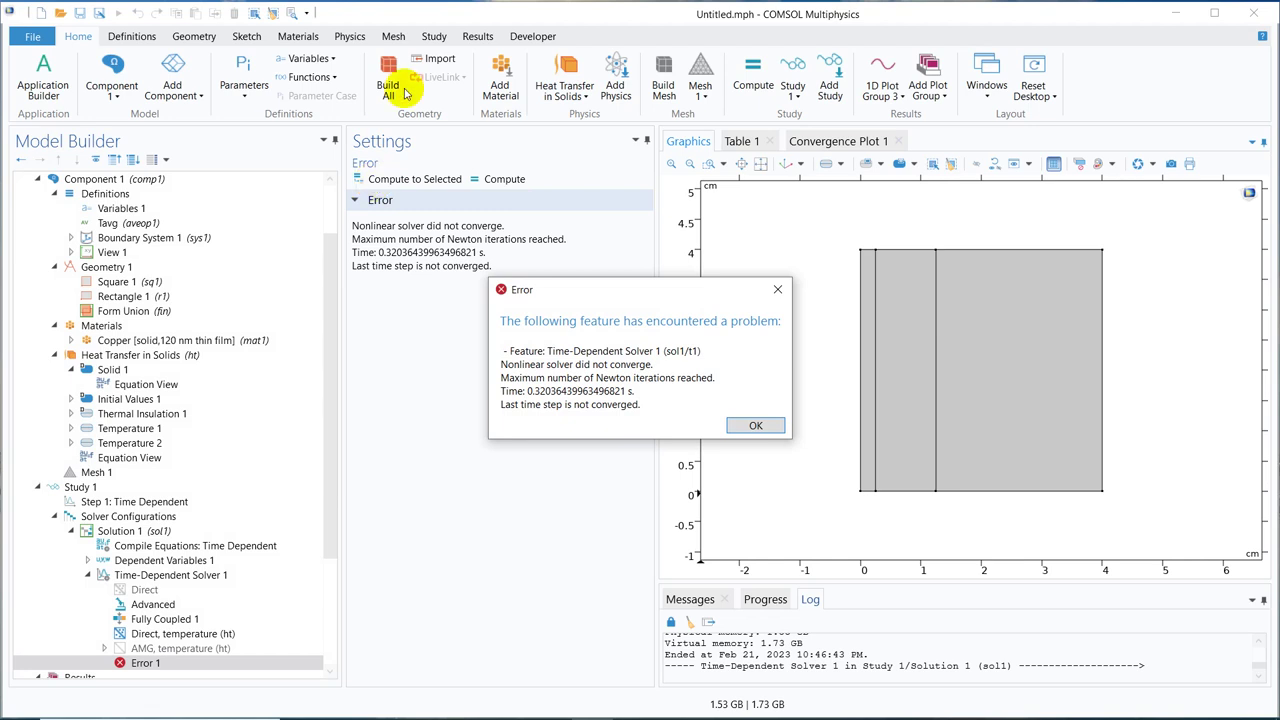
Dismiss the non-convergence error and select the 400 threshold in Temperature 2's T0 expression
{"action": "left_click", "coordinate": [762, 427]}
{"action": "left_click", "coordinate": [165, 504]}
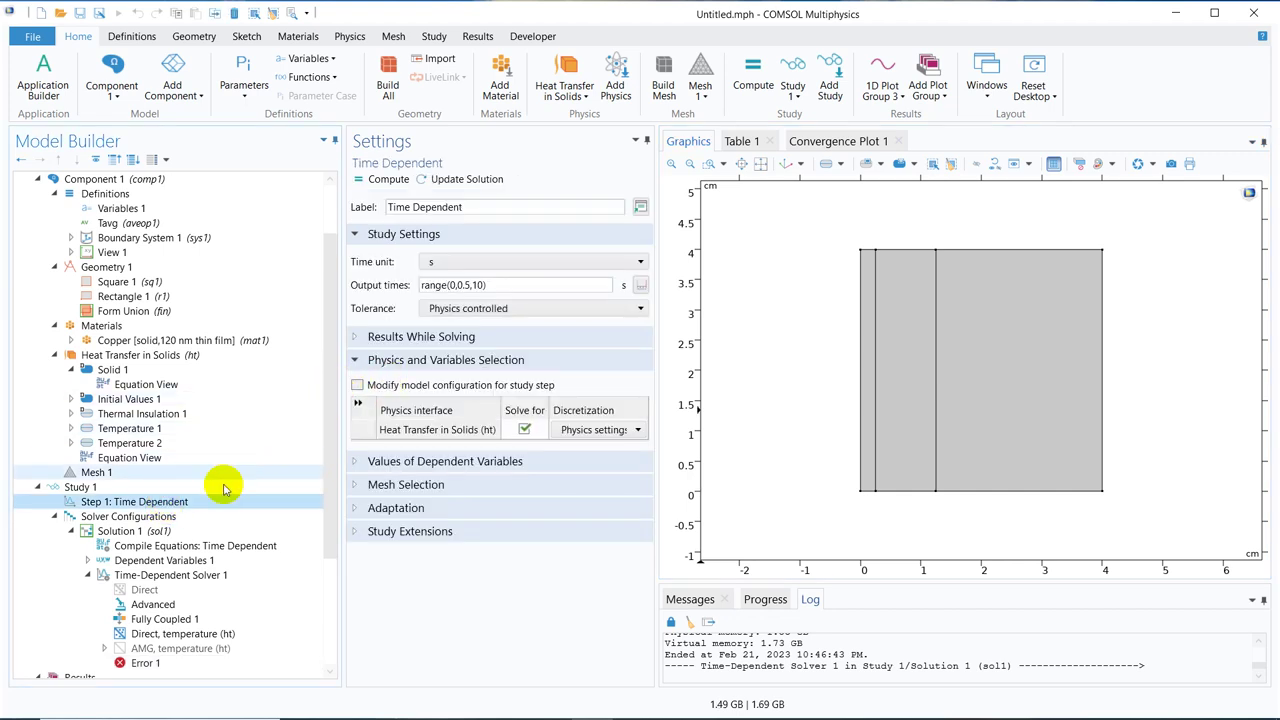
{"action": "left_click", "coordinate": [189, 443]}
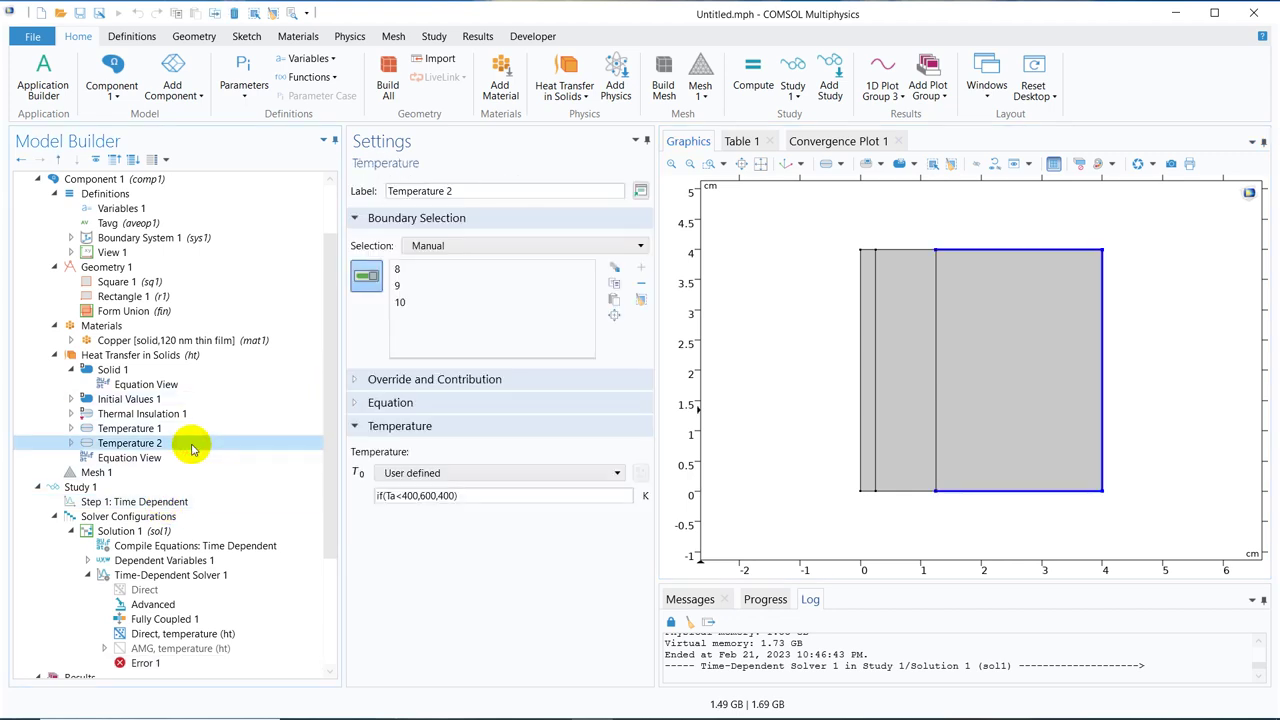
{"action": "left_click", "coordinate": [422, 498]}
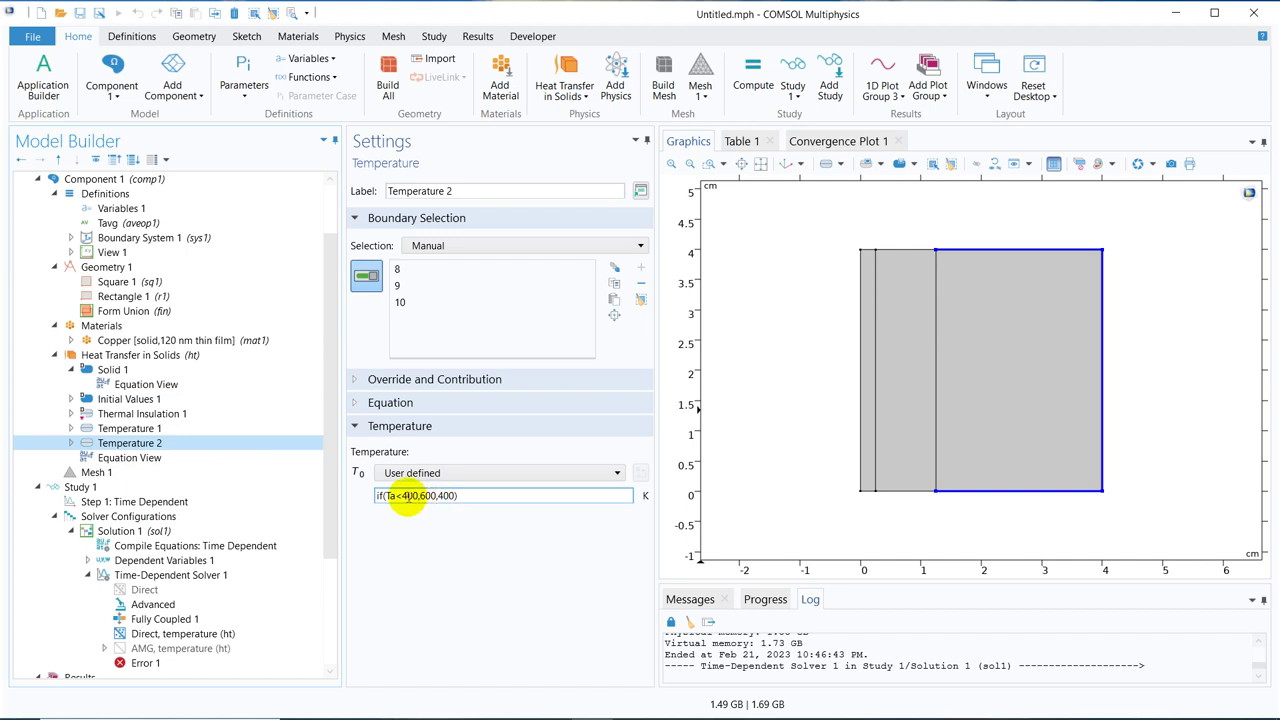
{"action": "left_click", "coordinate": [407, 496]}
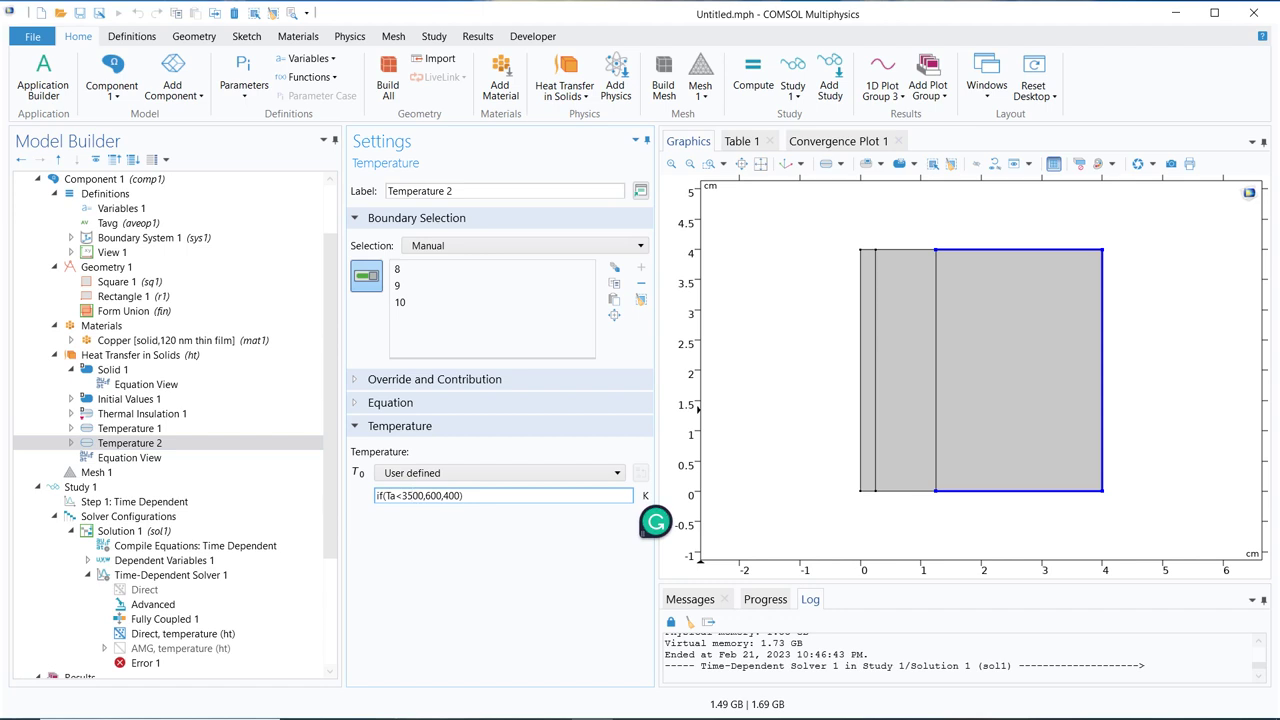
Enter 350 as Temperature 2's threshold, then compare the Temperature 1 and Temperature 2 conditions
{"action": "type", "text": "35"}
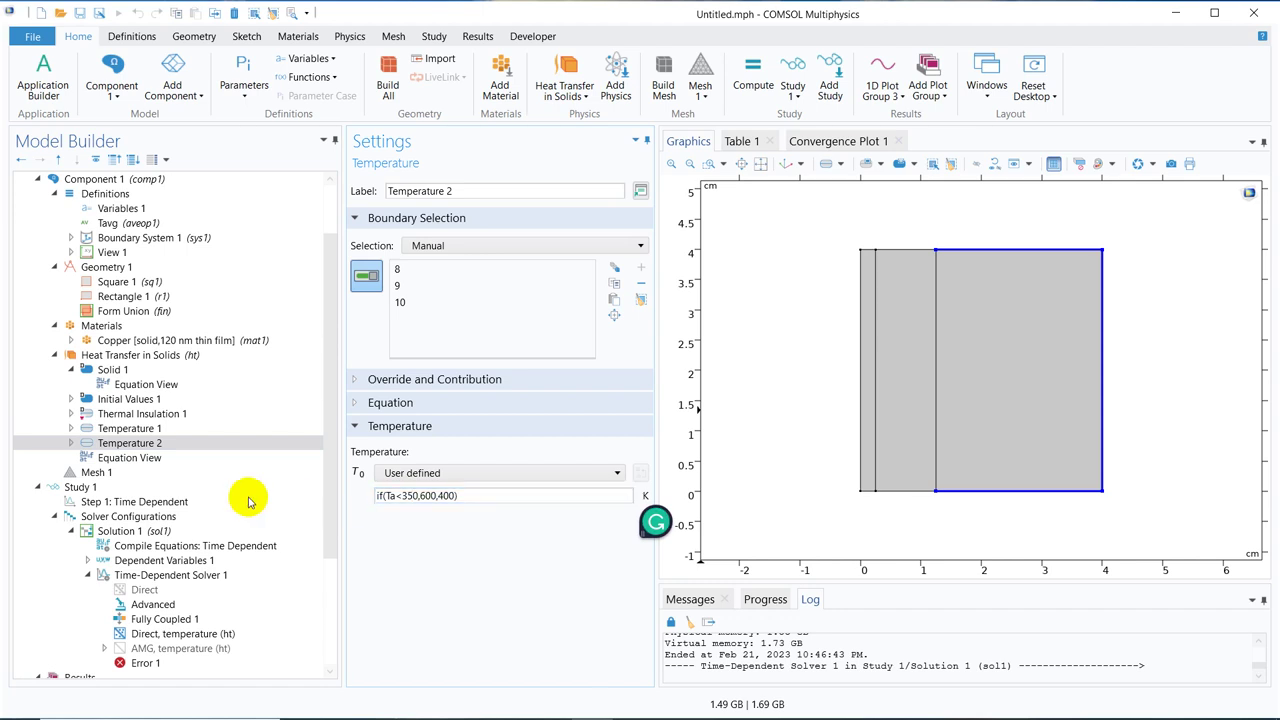
{"action": "left_click", "coordinate": [195, 430]}
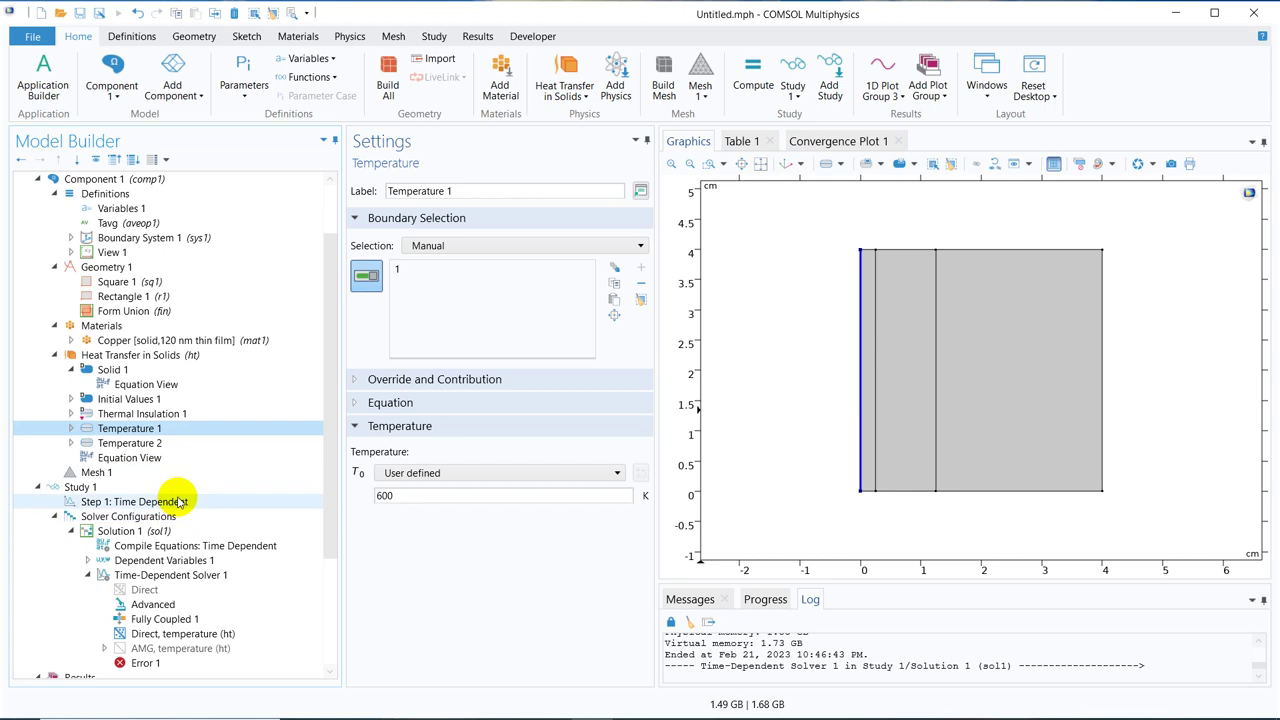
{"action": "left_click", "coordinate": [181, 444]}
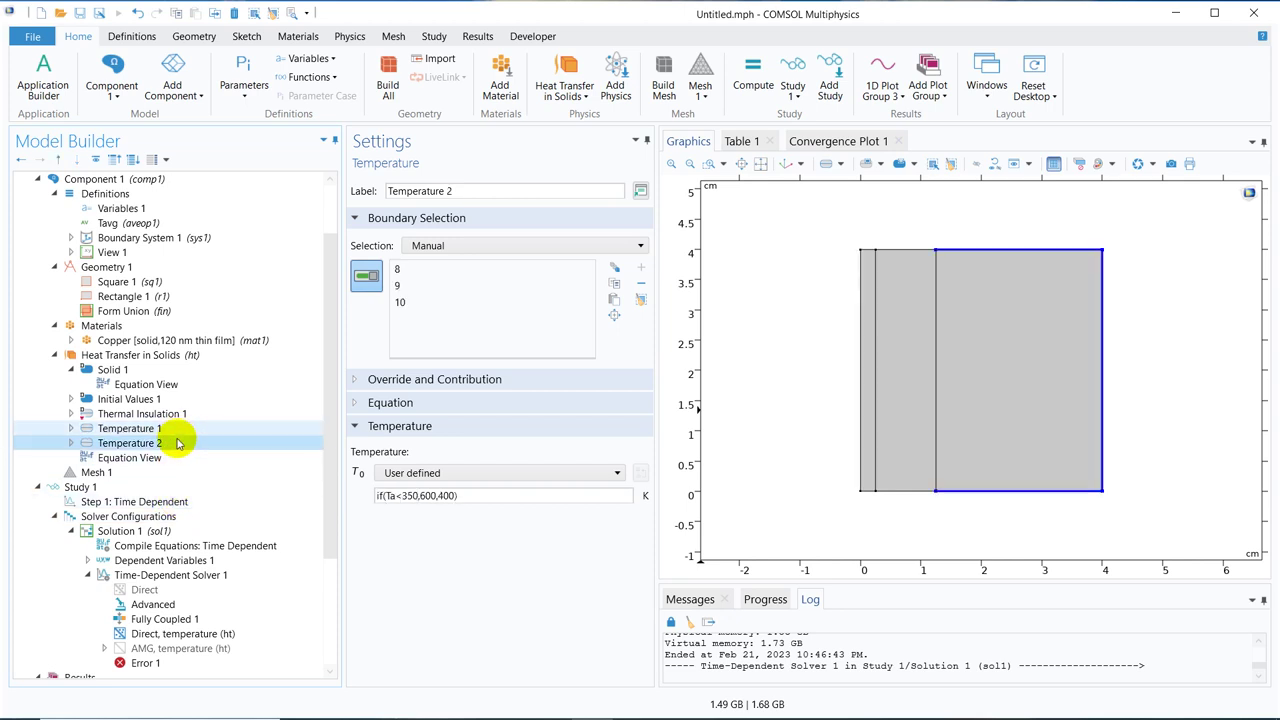
{"action": "left_click", "coordinate": [170, 428]}
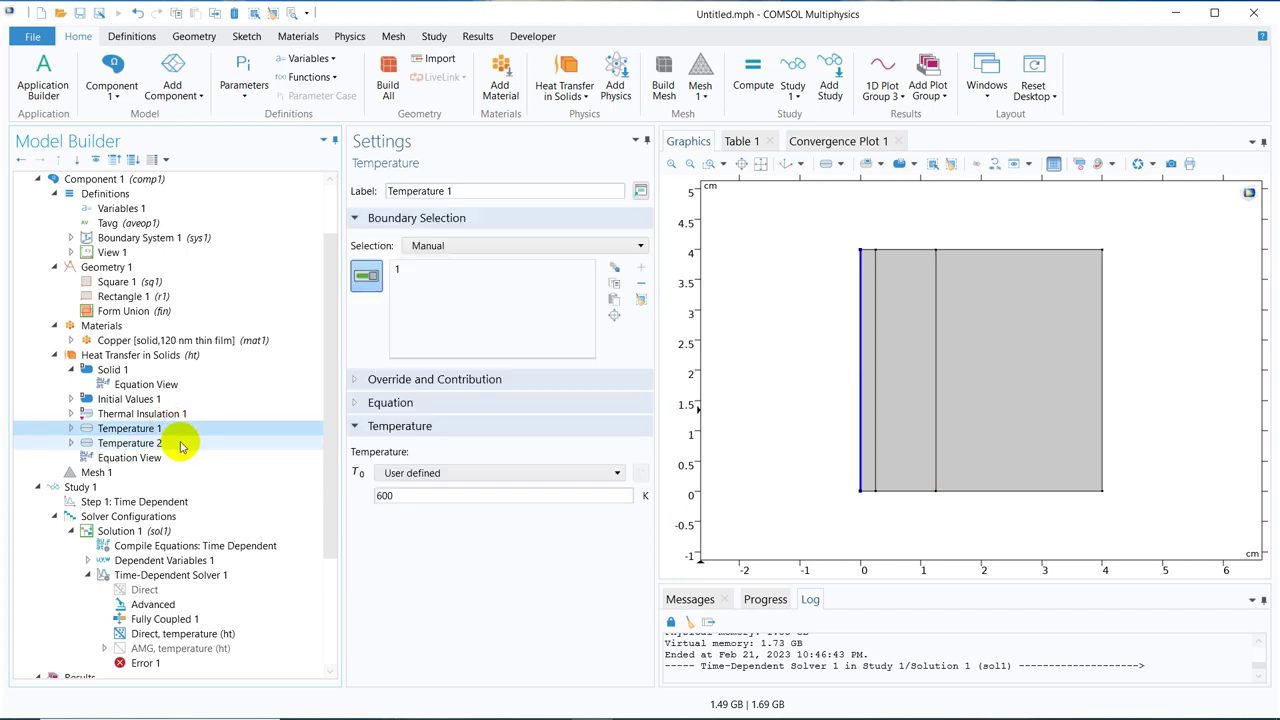
{"action": "left_click", "coordinate": [178, 446]}
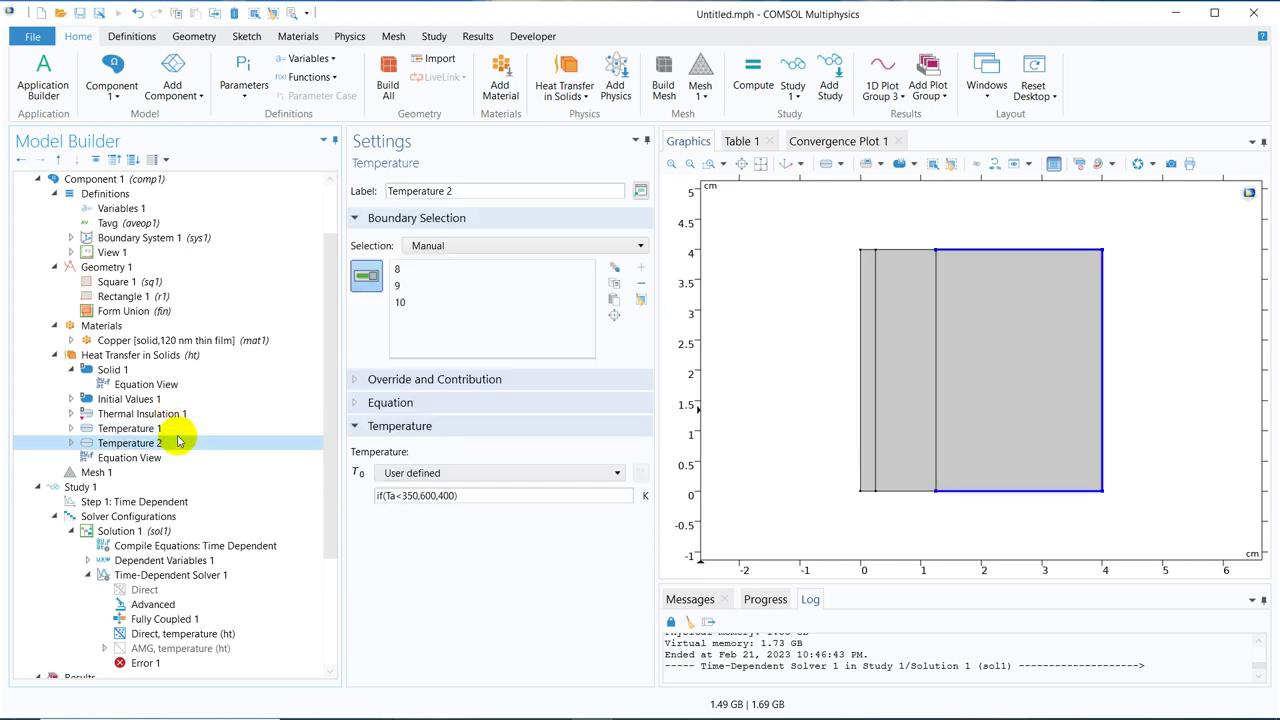
{"action": "left_click", "coordinate": [177, 432]}
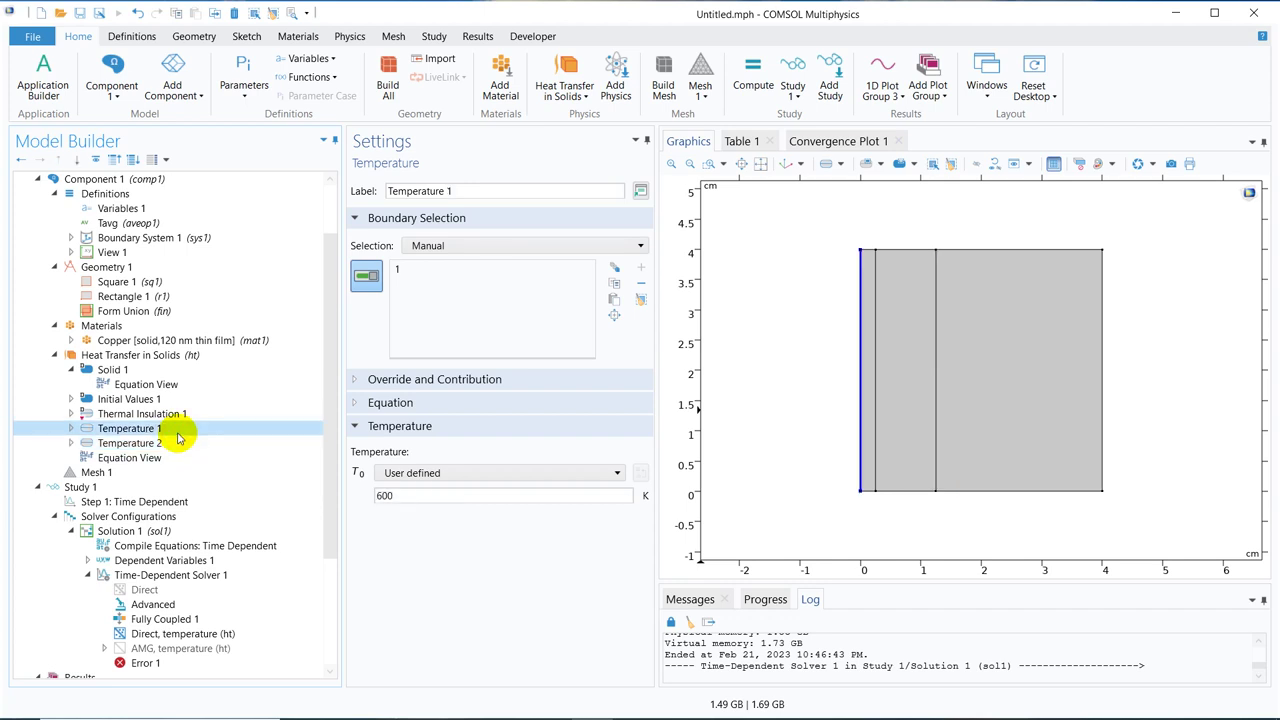
Delete Temperature 2's threshold expression and paste if(Ta<350,600,400) over Temperature 1's 600
{"action": "left_click", "coordinate": [178, 446]}
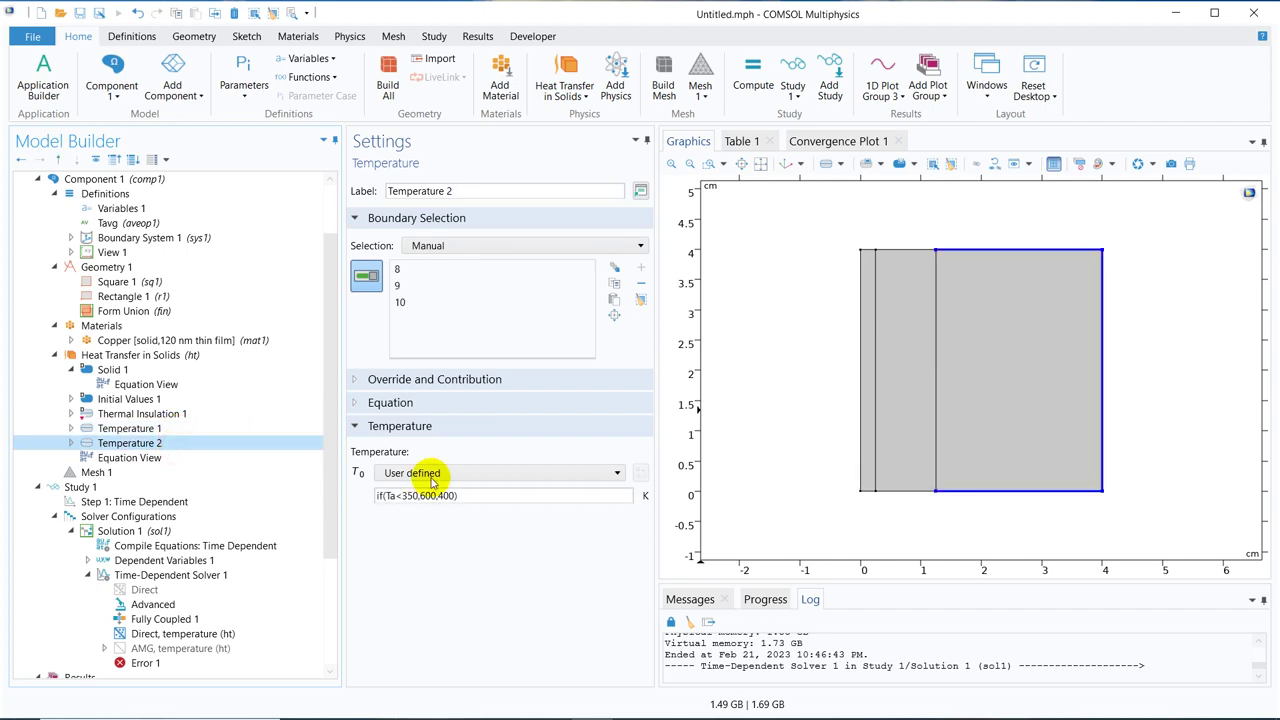
{"action": "triple_click", "coordinate": [497, 490]}
{"action": "key", "text": "ctrl+c"}
{"action": "key", "text": "Delete"}
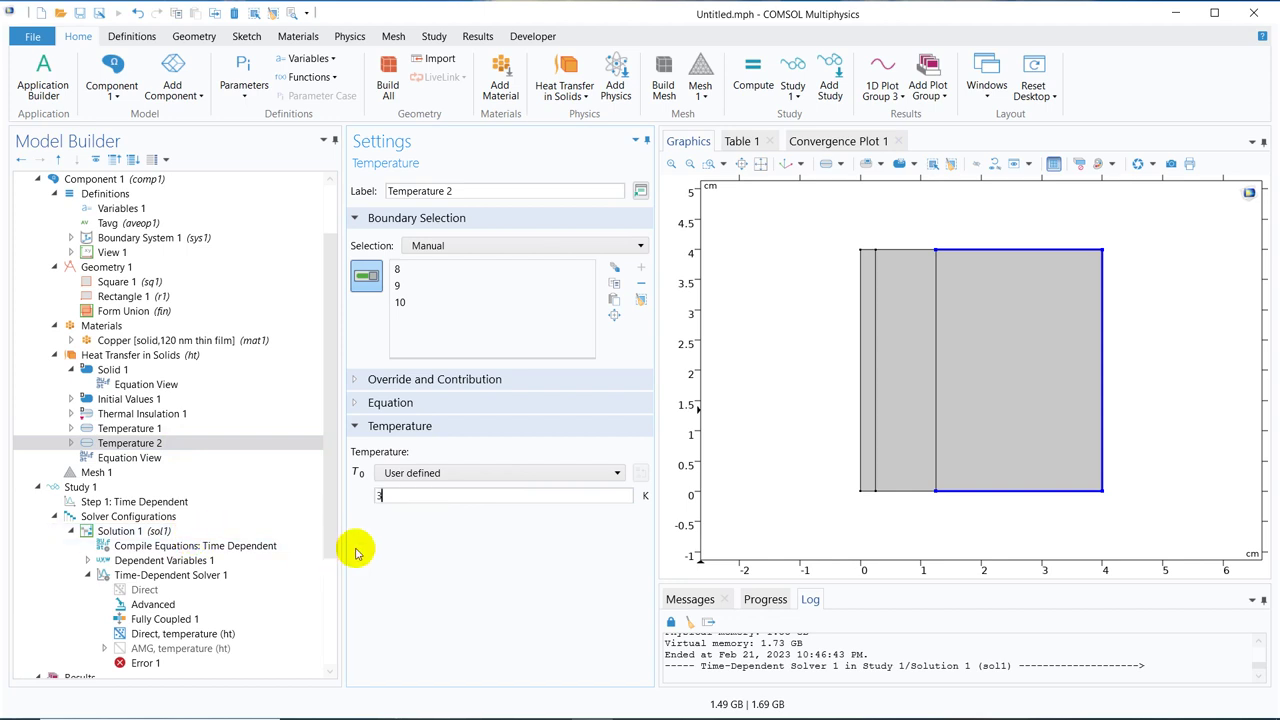
{"action": "left_click", "coordinate": [186, 431]}
{"action": "double_click", "coordinate": [411, 497]}
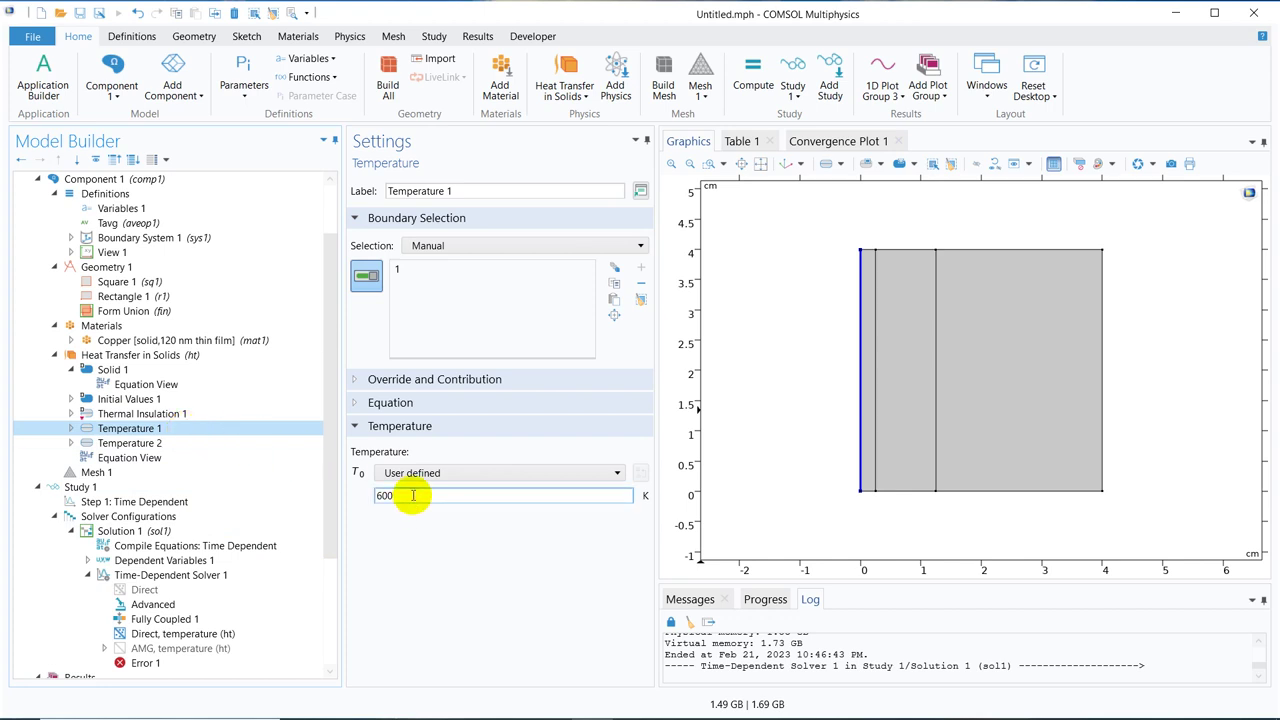
{"action": "key", "text": "ctrl+v"}
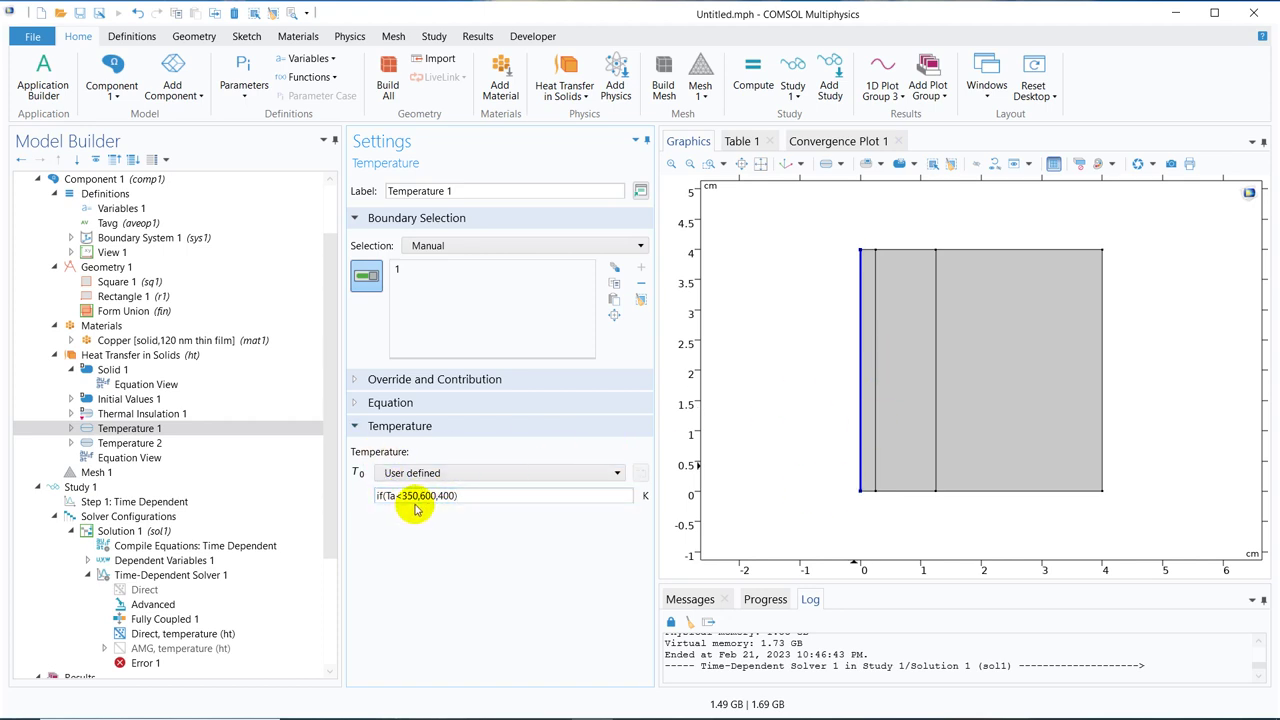
Recompute the time-dependent study and animate the temperature surface through its time steps
{"action": "left_click", "coordinate": [142, 500]}
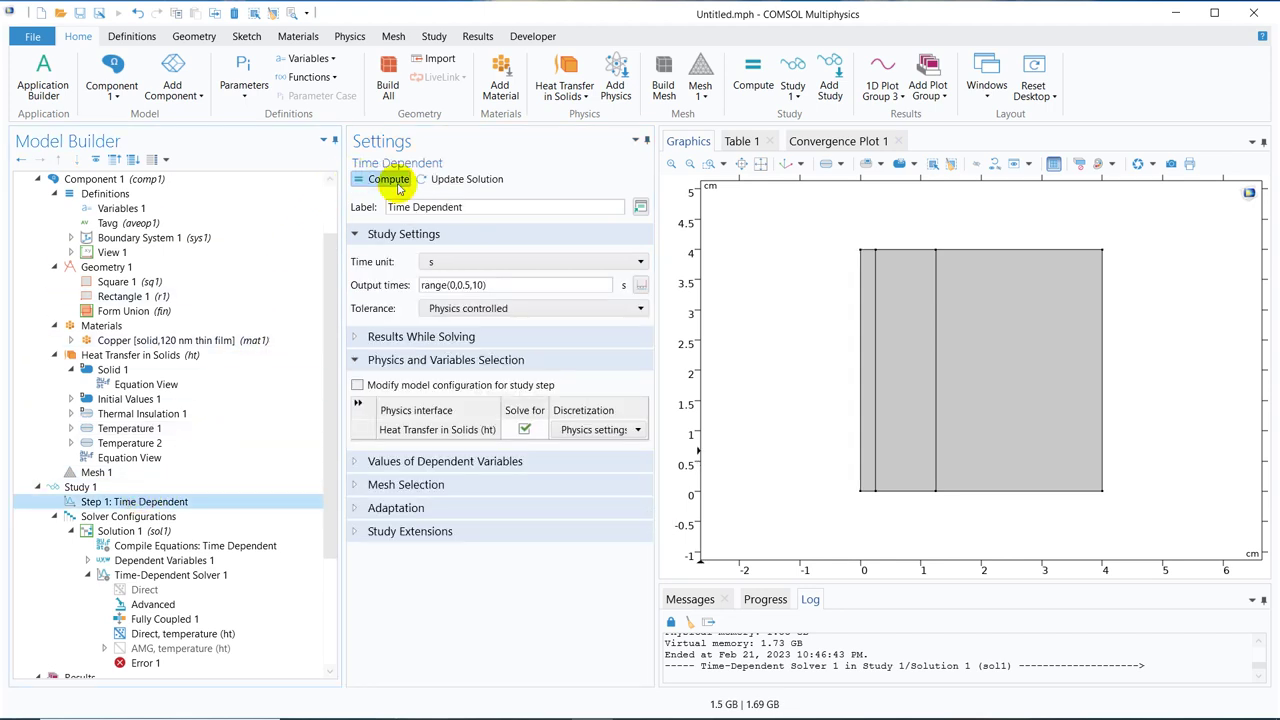
{"action": "left_click", "coordinate": [388, 180]}
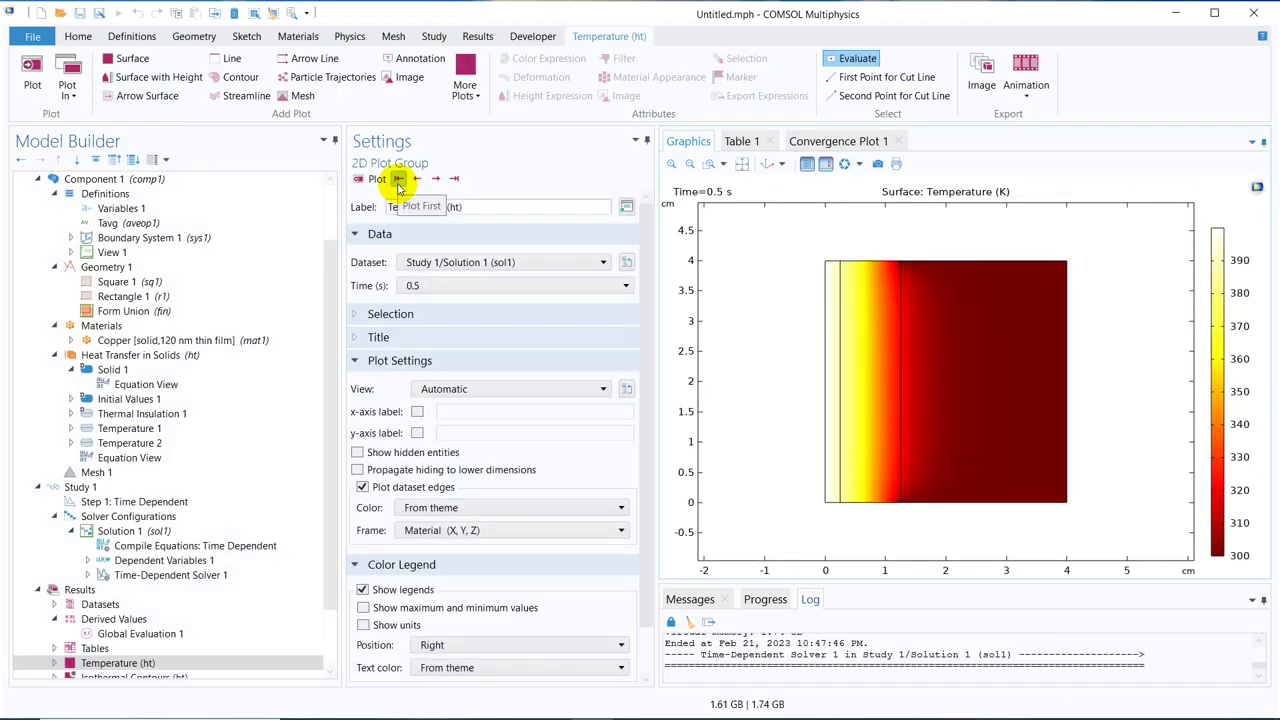
{"action": "left_click", "coordinate": [436, 184]}
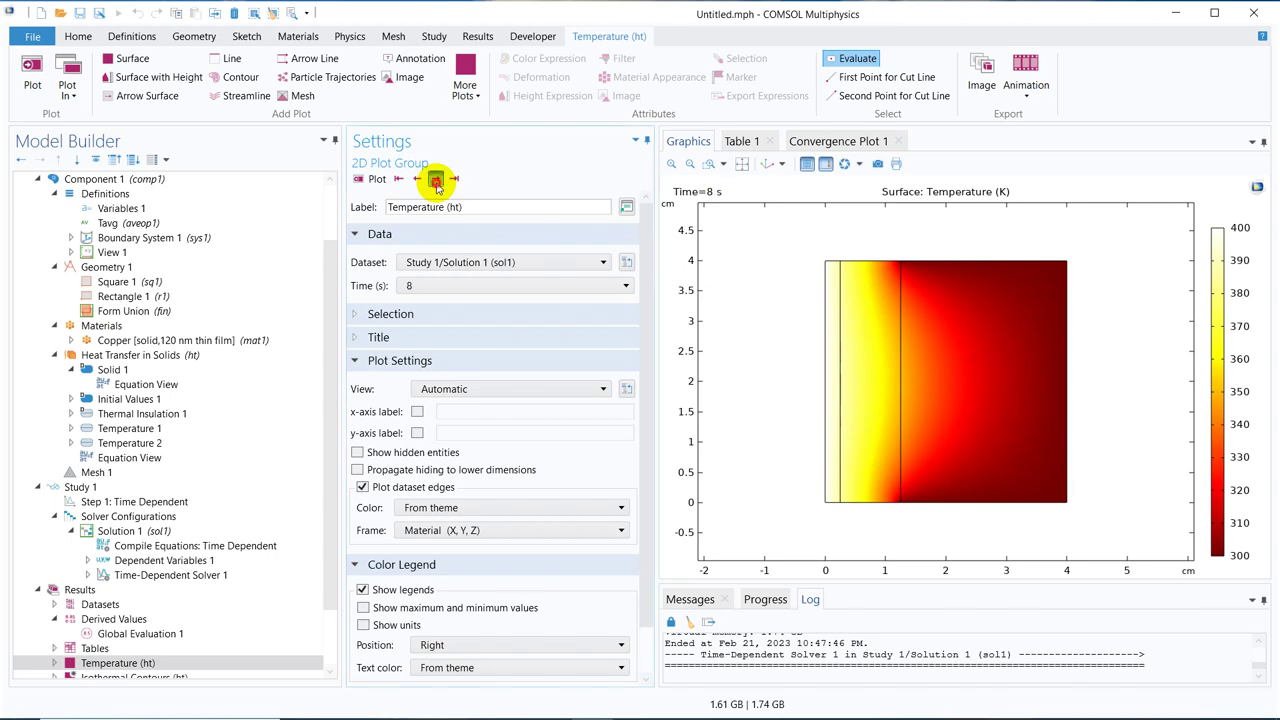
Re-evaluate Ta into a cleared table and graph it versus time, levelling near 363.7 K
{"action": "left_click", "coordinate": [172, 634]}
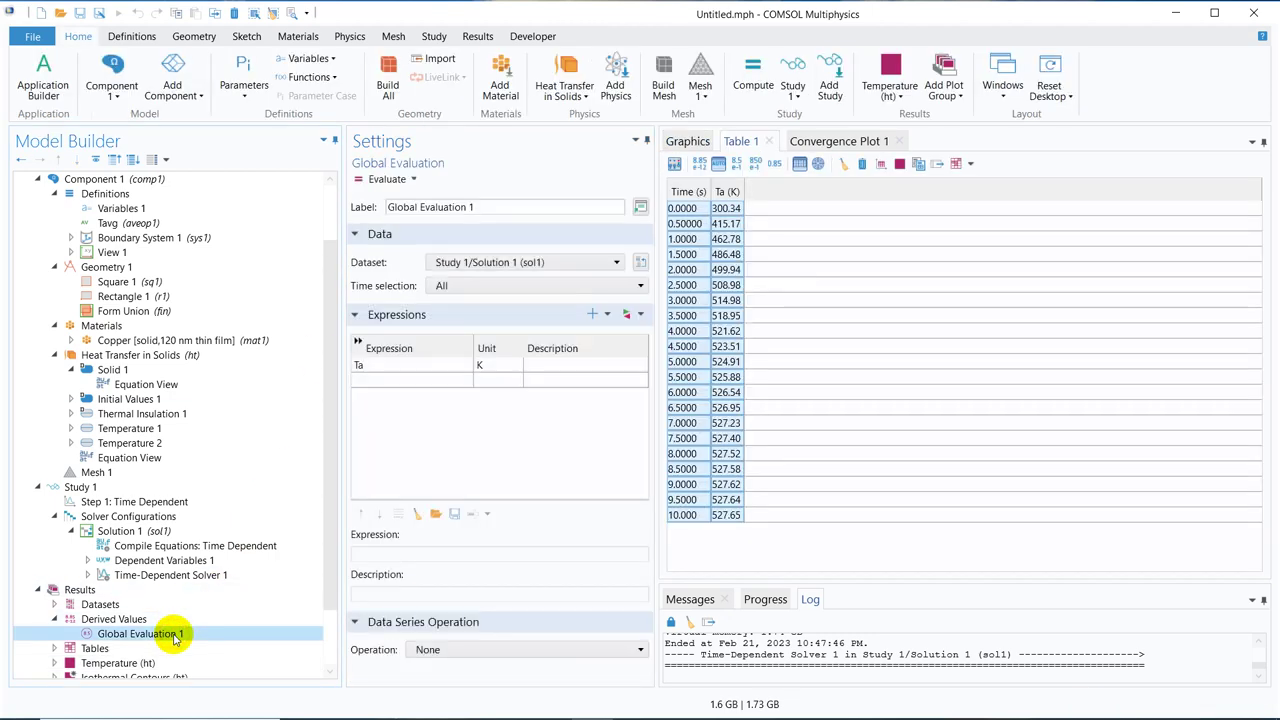
{"action": "left_click", "coordinate": [388, 181]}
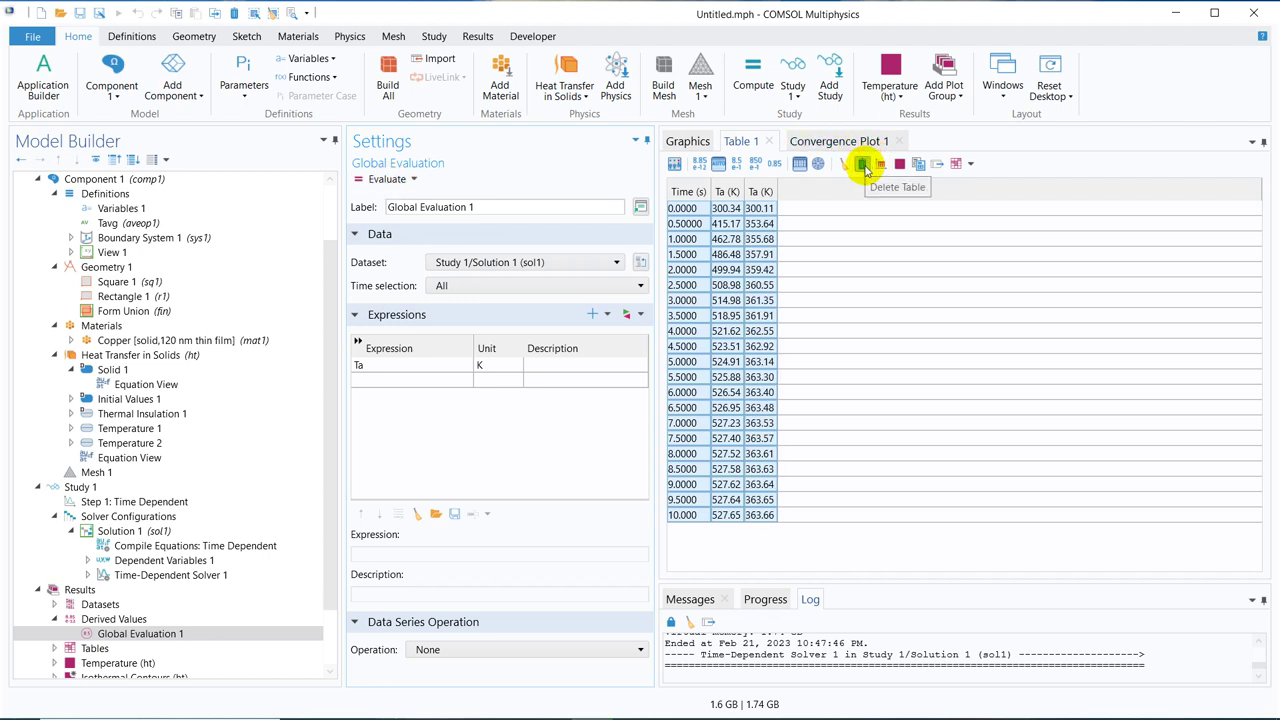
{"action": "left_click", "coordinate": [863, 166]}
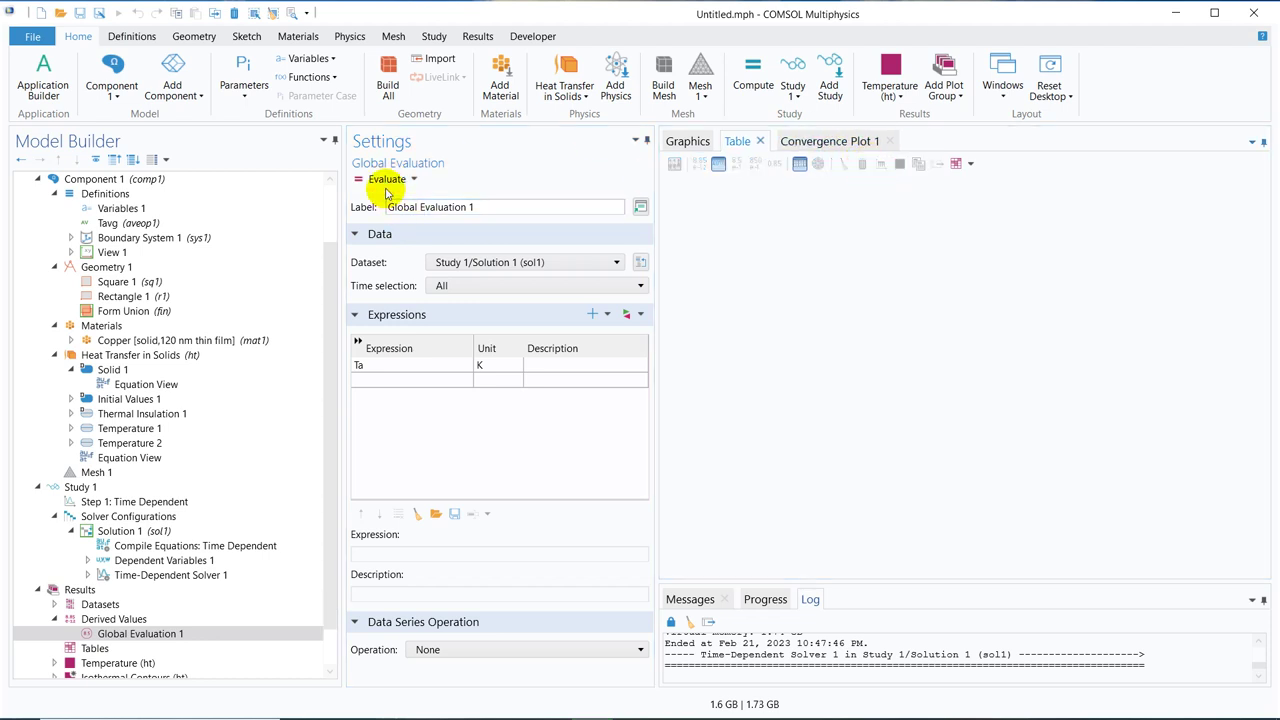
{"action": "left_click", "coordinate": [386, 181]}
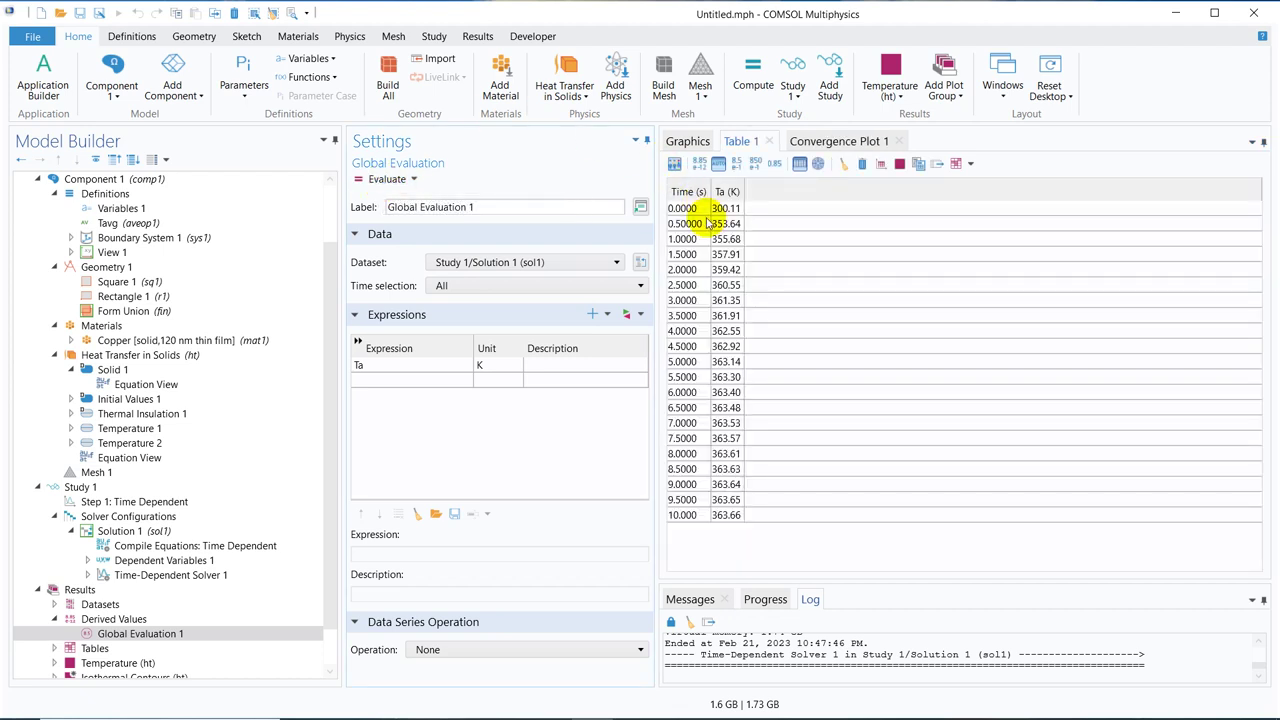
{"action": "left_click_drag", "start_coordinate": [686, 213], "coordinate": [706, 214]}
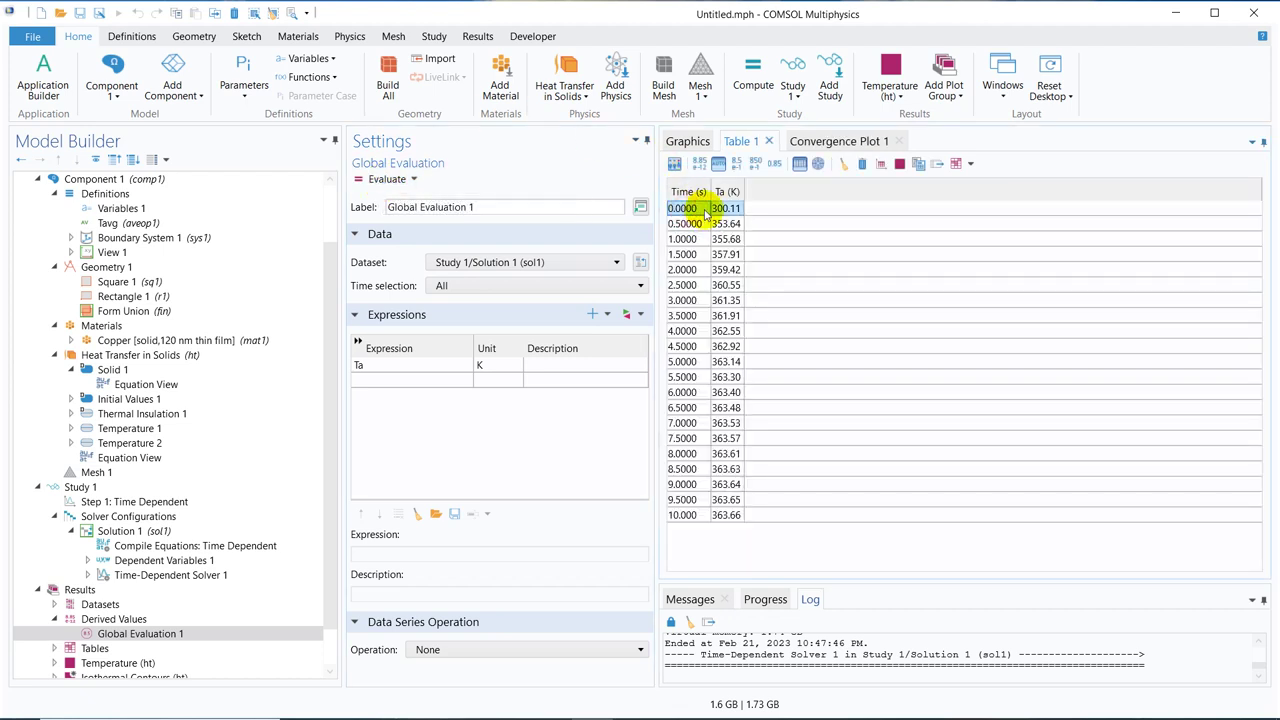
{"action": "key", "text": "ctrl+a"}
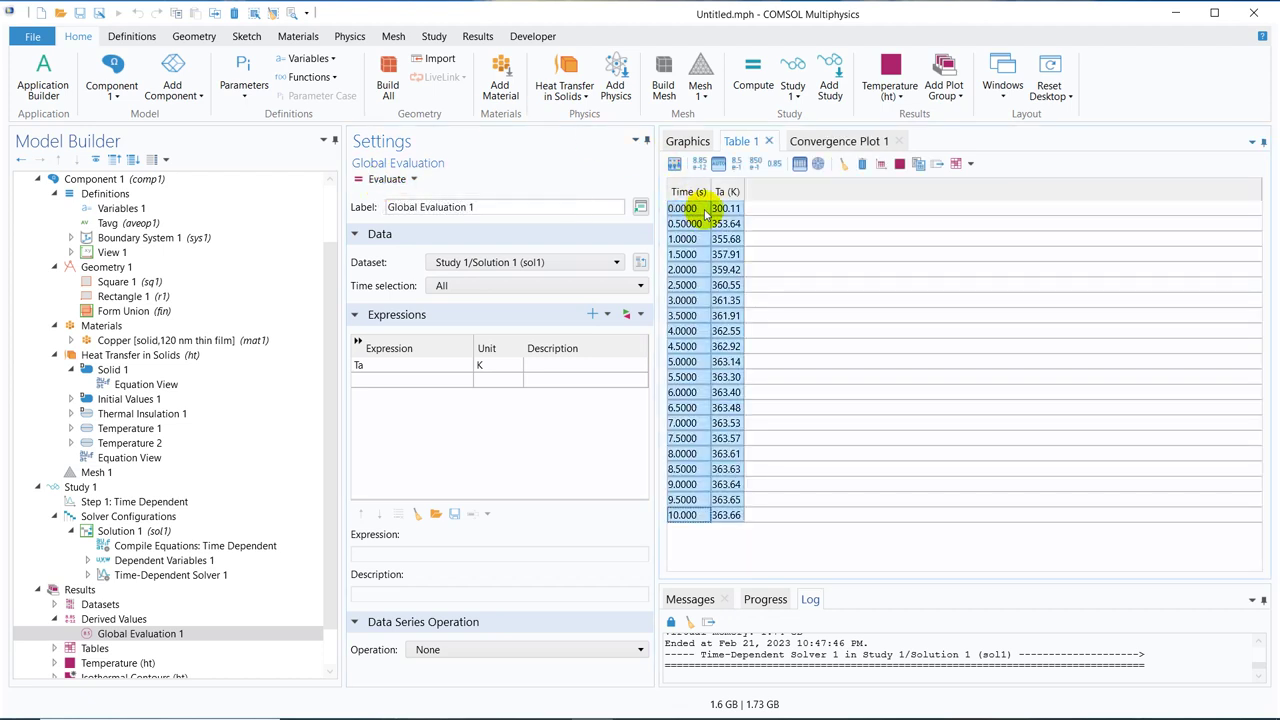
{"action": "left_click", "coordinate": [881, 166]}
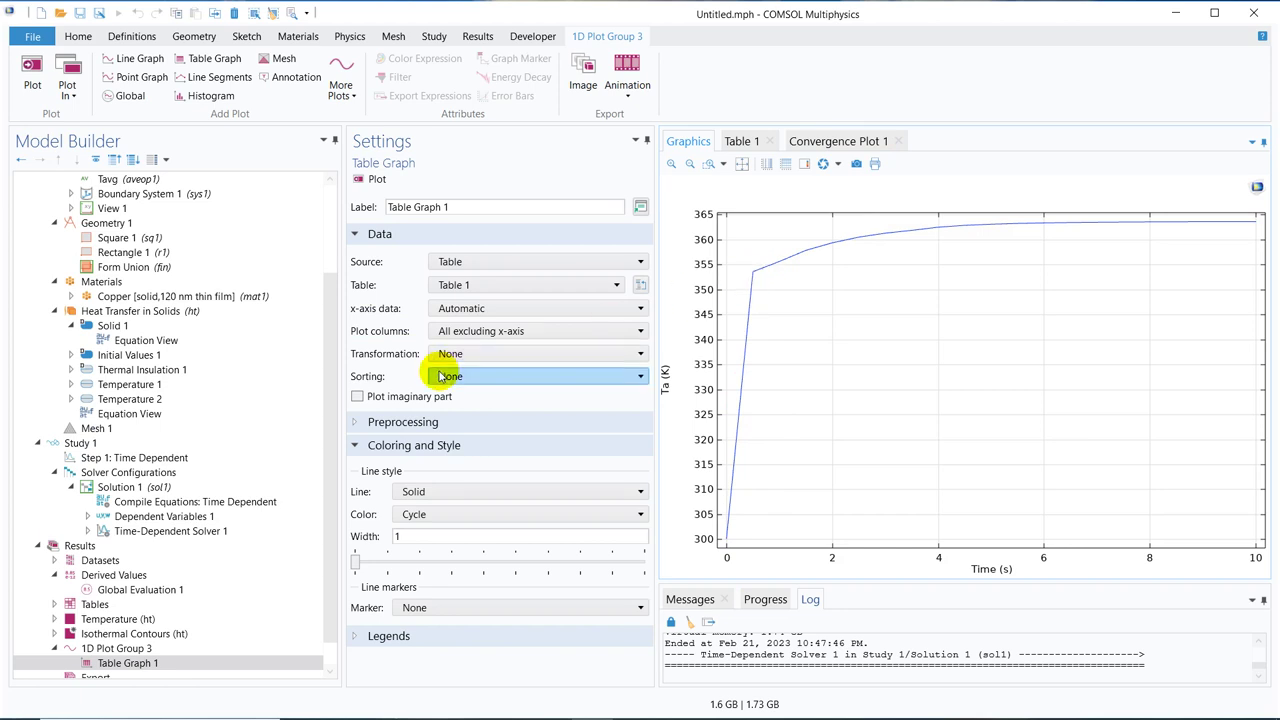
Review the Temperature 2, Temperature 1 and study settings, then regraph Ta versus time
{"action": "left_click", "coordinate": [220, 399]}
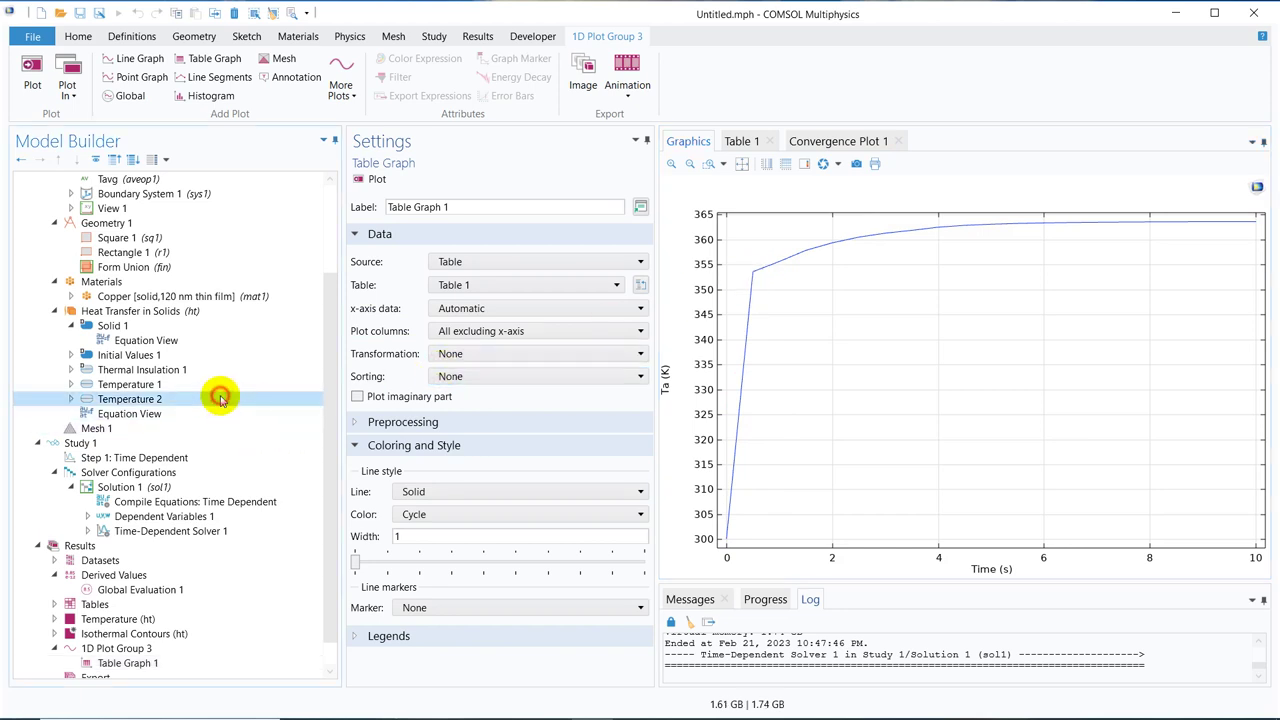
{"action": "left_click", "coordinate": [216, 385]}
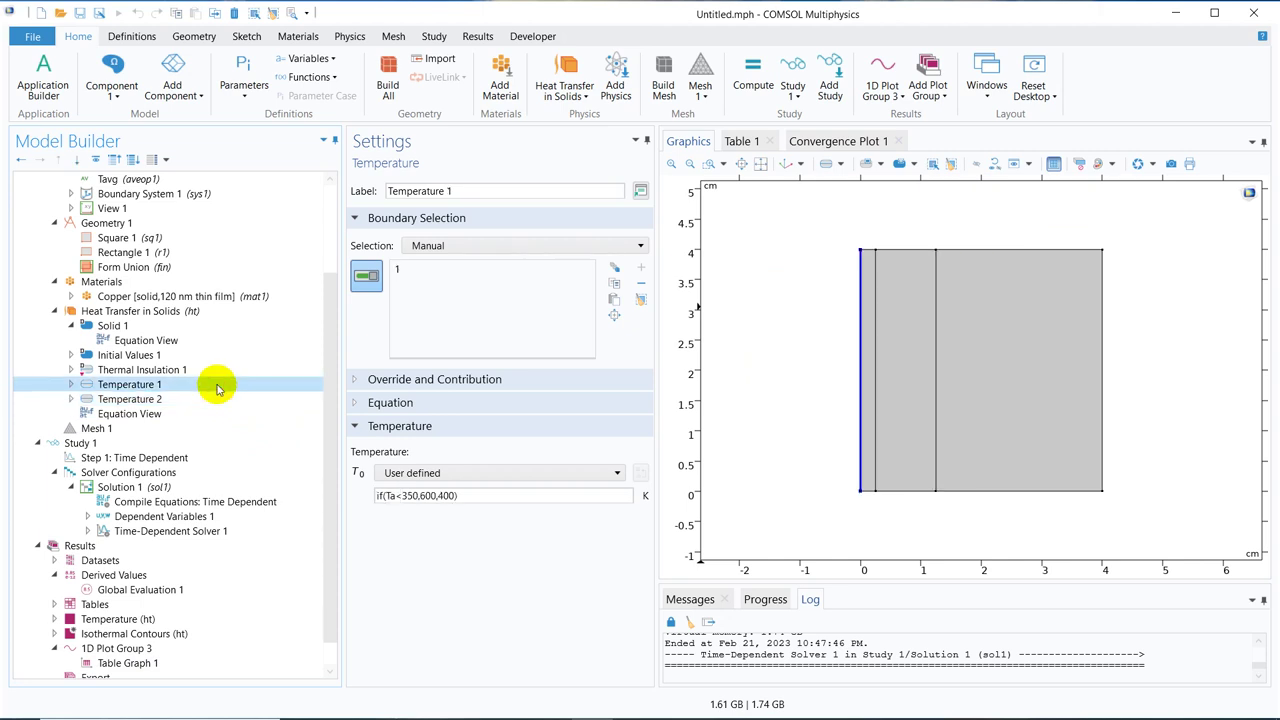
{"action": "left_click", "coordinate": [209, 461]}
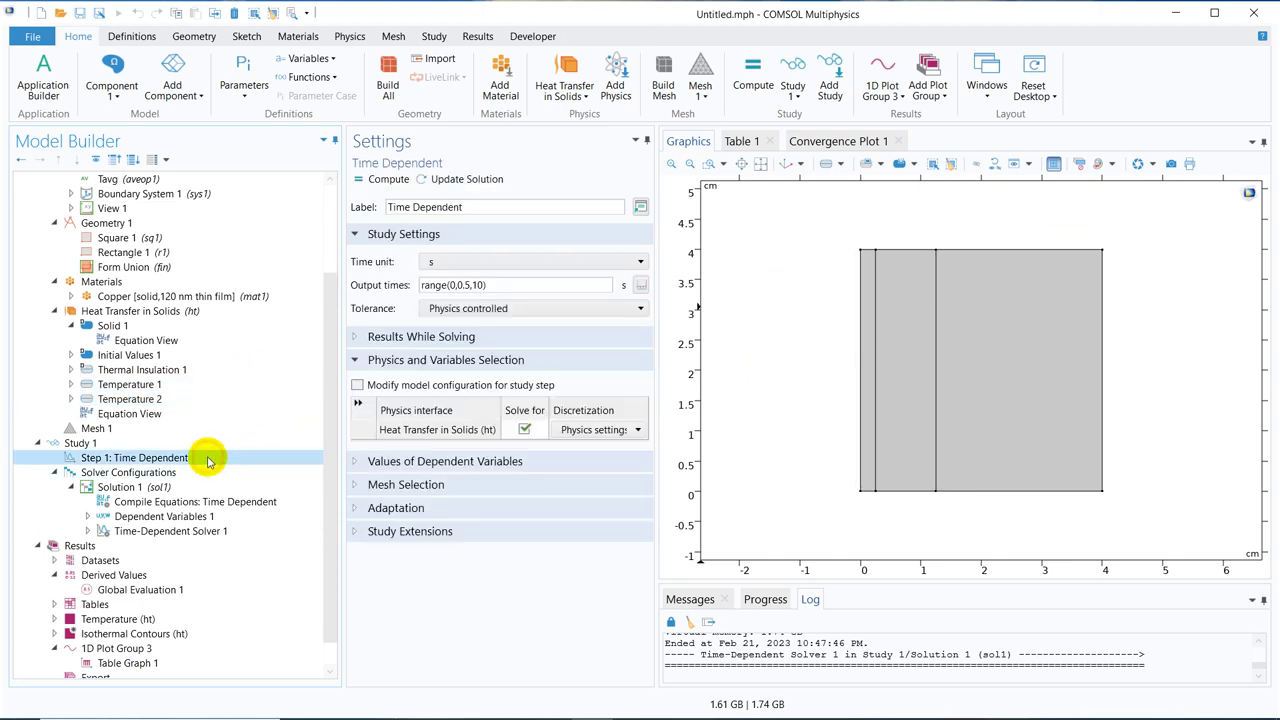
{"action": "left_click", "coordinate": [183, 590]}
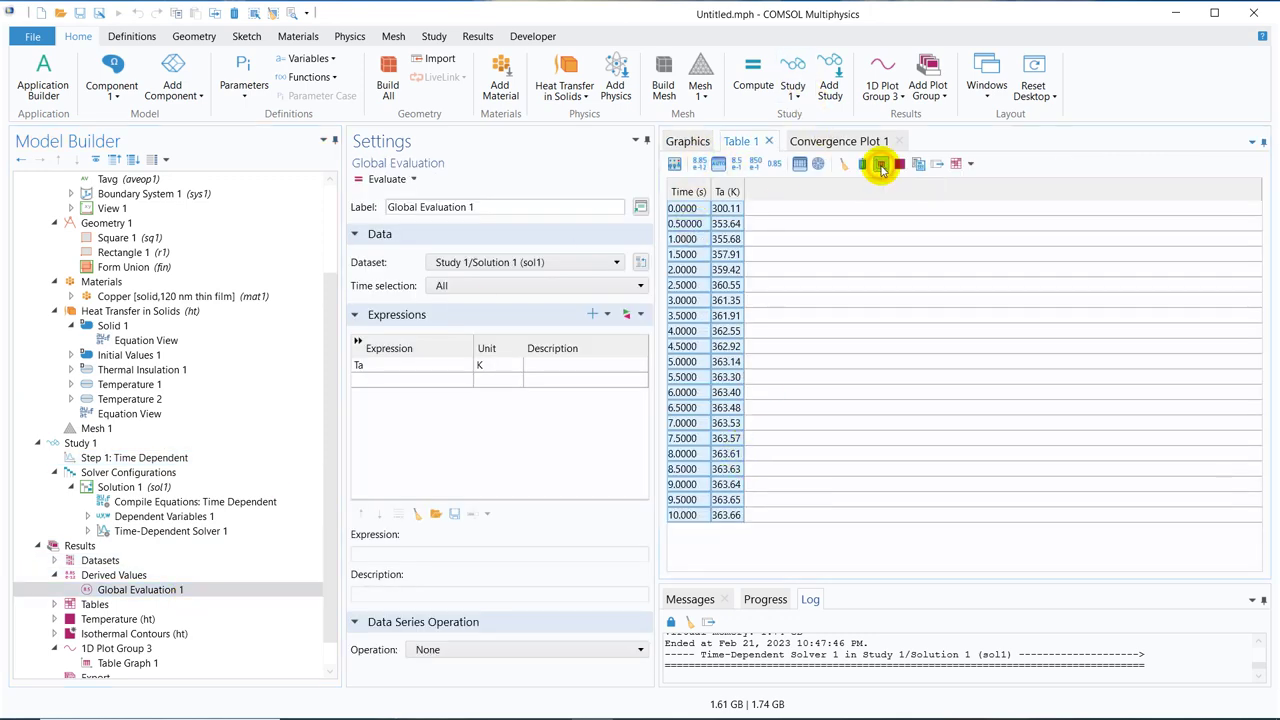
{"action": "left_click", "coordinate": [880, 164]}
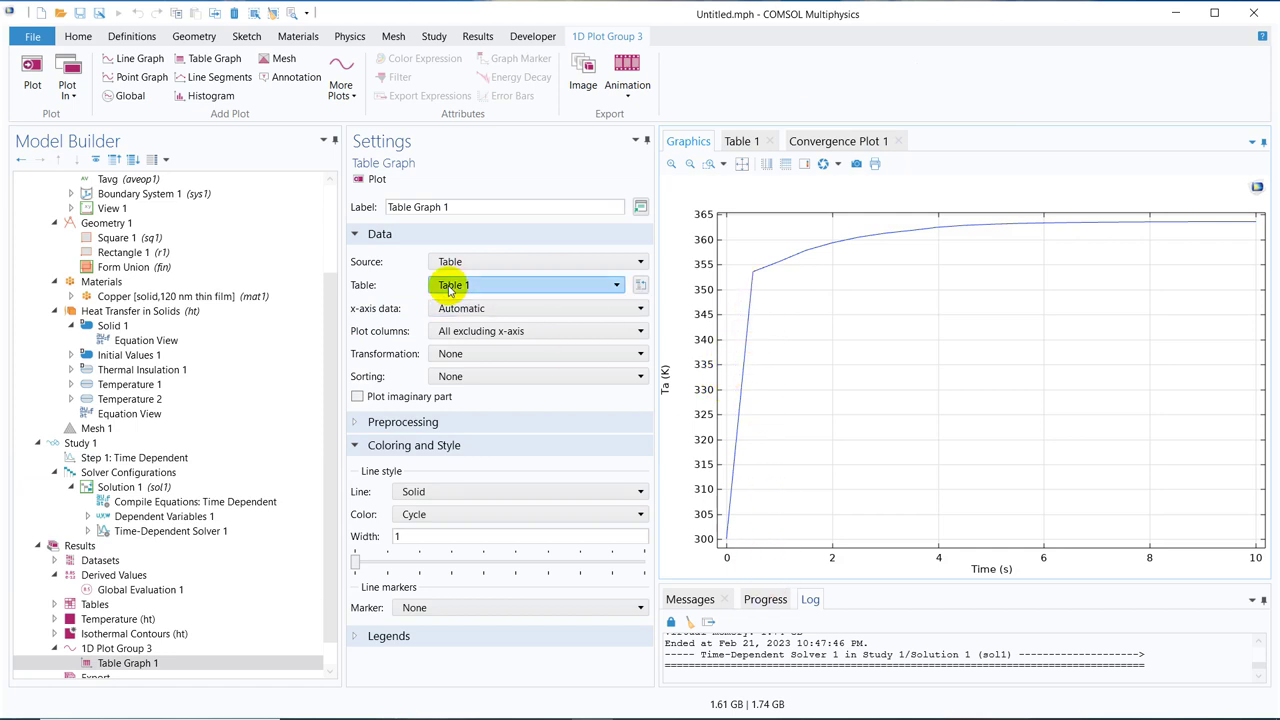
Set Step 1 output times to range(0,0.05,1) and recompute, showing the 1 s temperature surface
{"action": "left_click", "coordinate": [160, 458]}
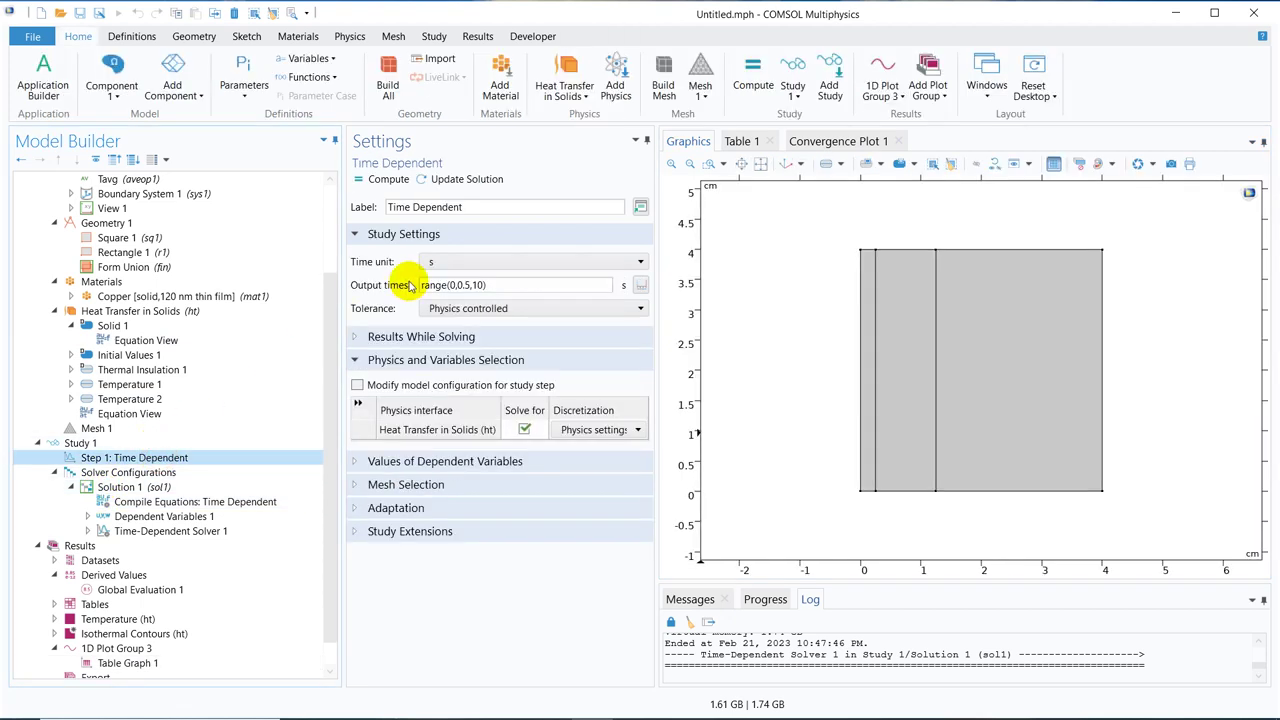
{"action": "left_click", "coordinate": [465, 285]}
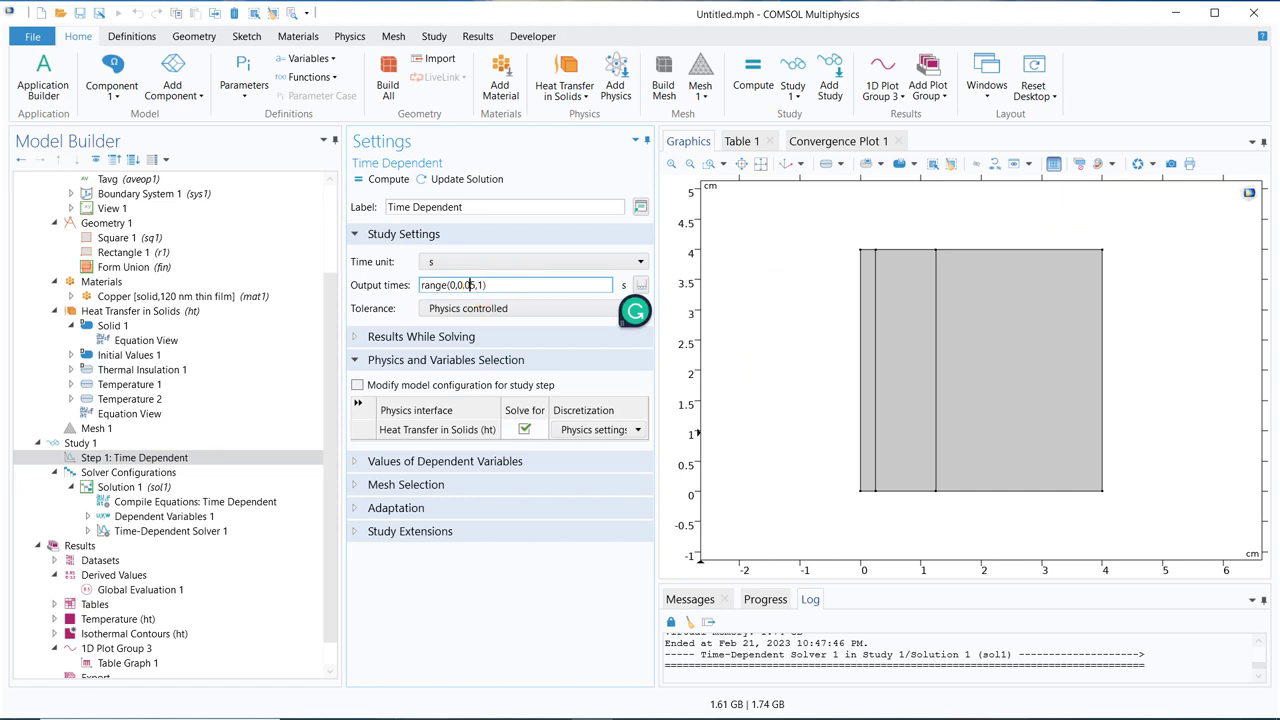
{"action": "left_click", "coordinate": [390, 179]}
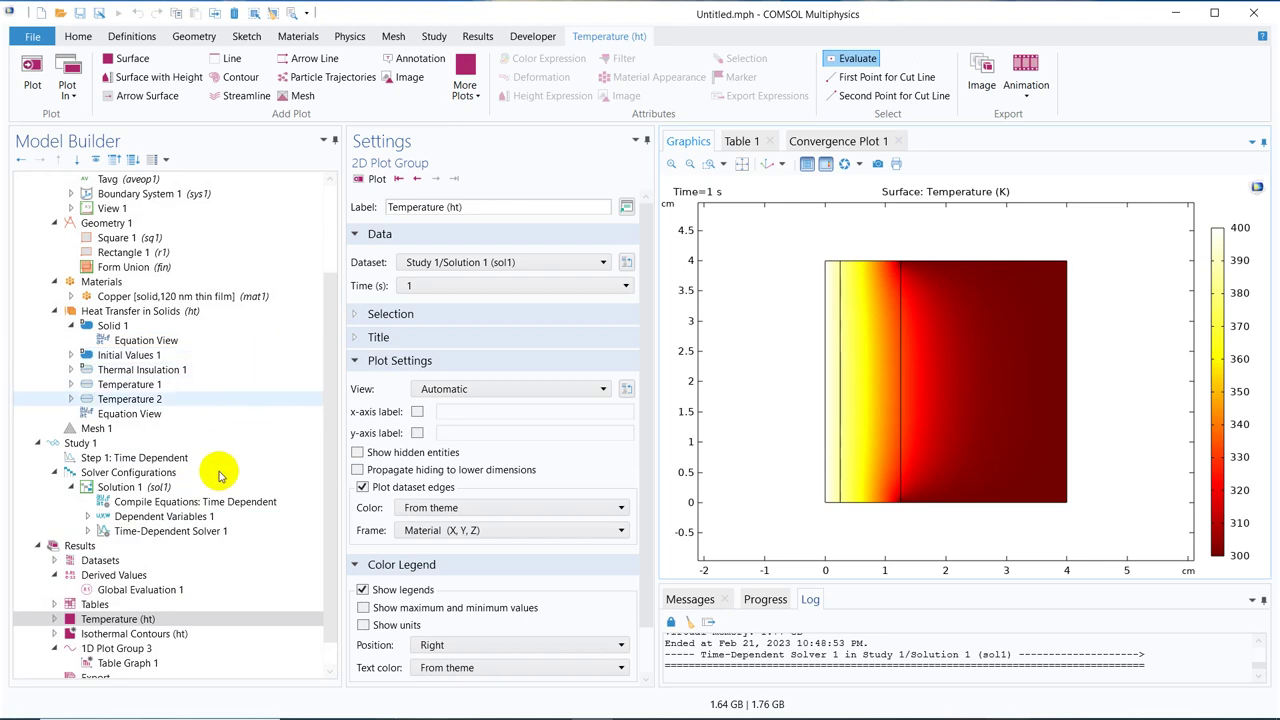
Clear the old Ta table, re-evaluate Ta at 0.05 s steps, and graph it from 300 K to about 355.7 K over 0–1 s
{"action": "left_click", "coordinate": [172, 664]}
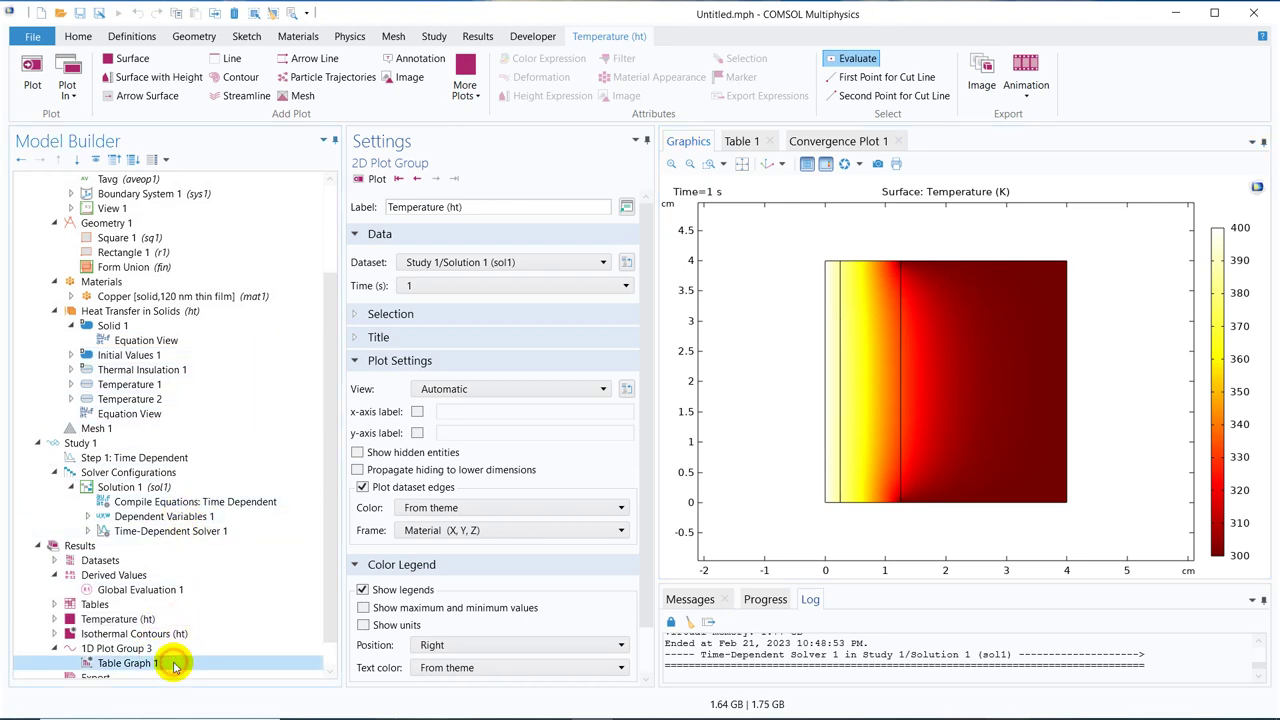
{"action": "left_click", "coordinate": [376, 184]}
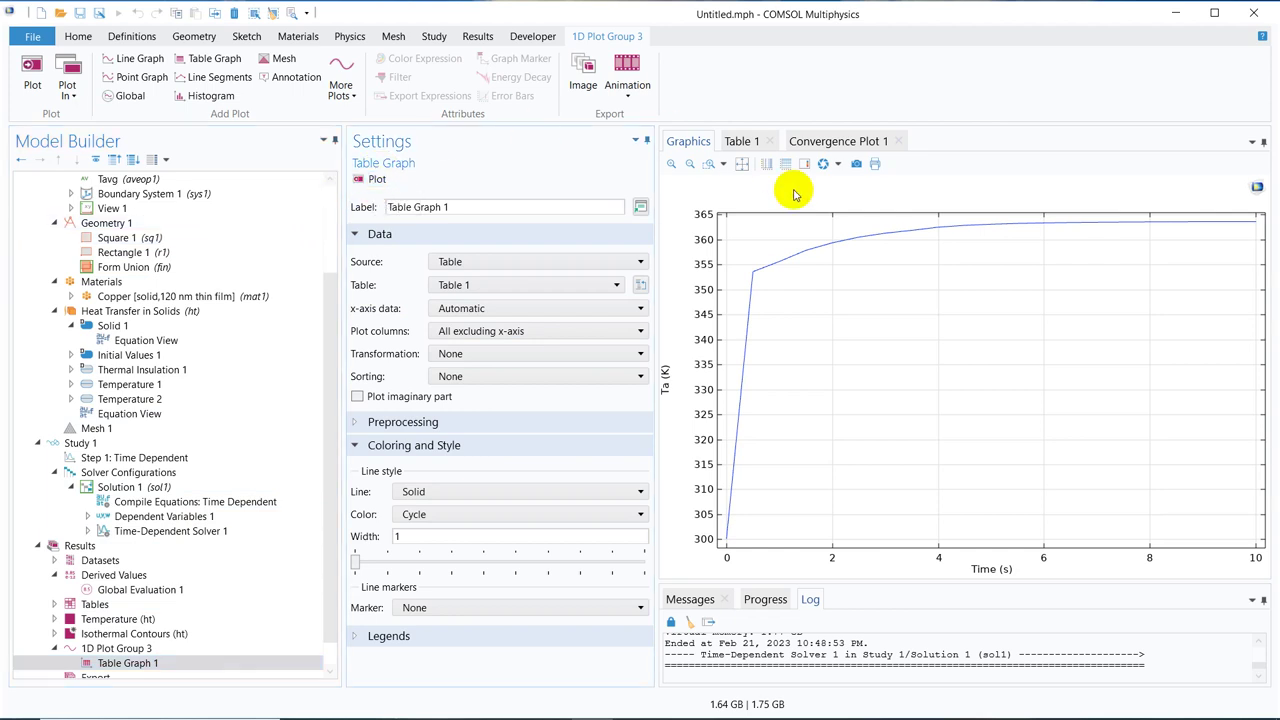
{"action": "left_click", "coordinate": [142, 591]}
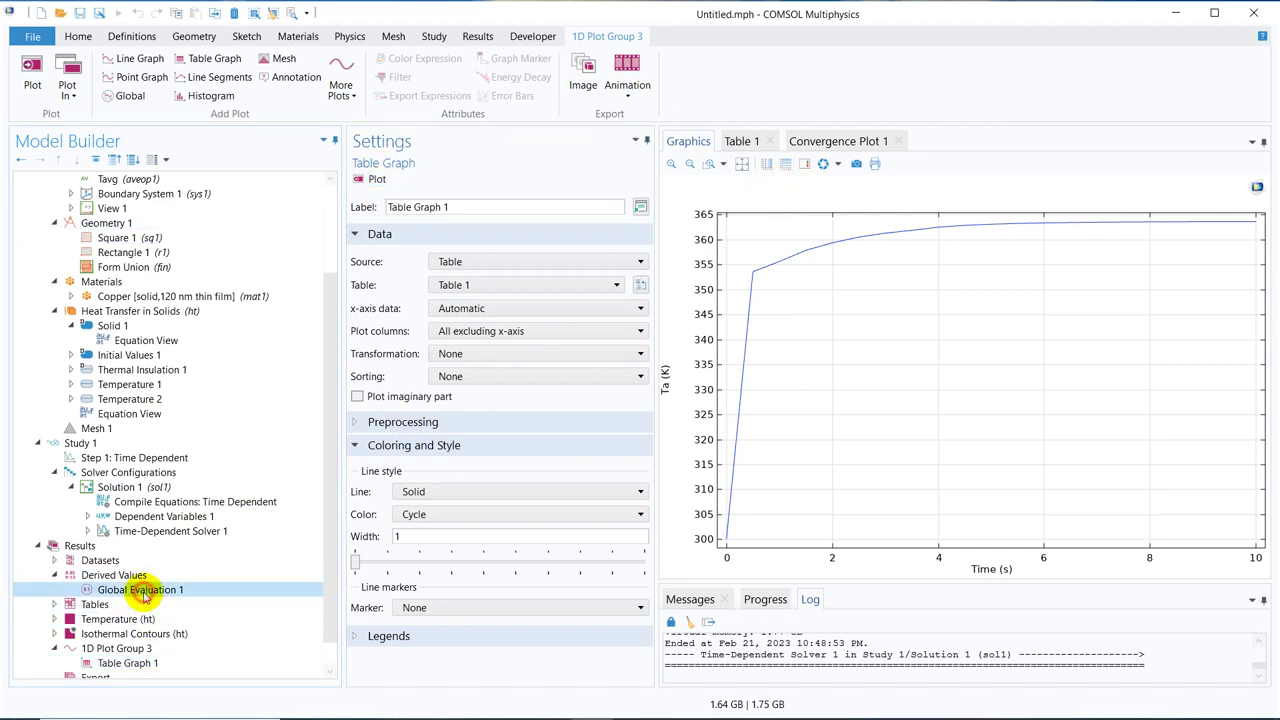
{"action": "left_click", "coordinate": [862, 167]}
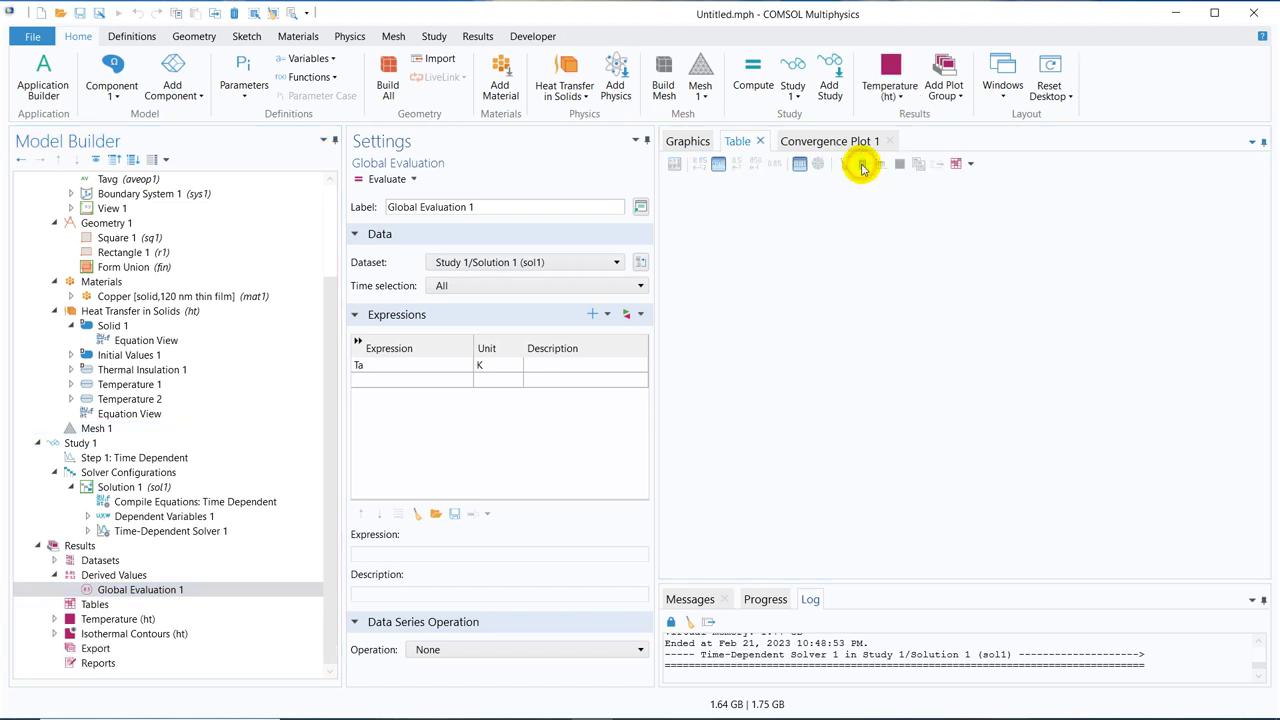
{"action": "left_click", "coordinate": [385, 180]}
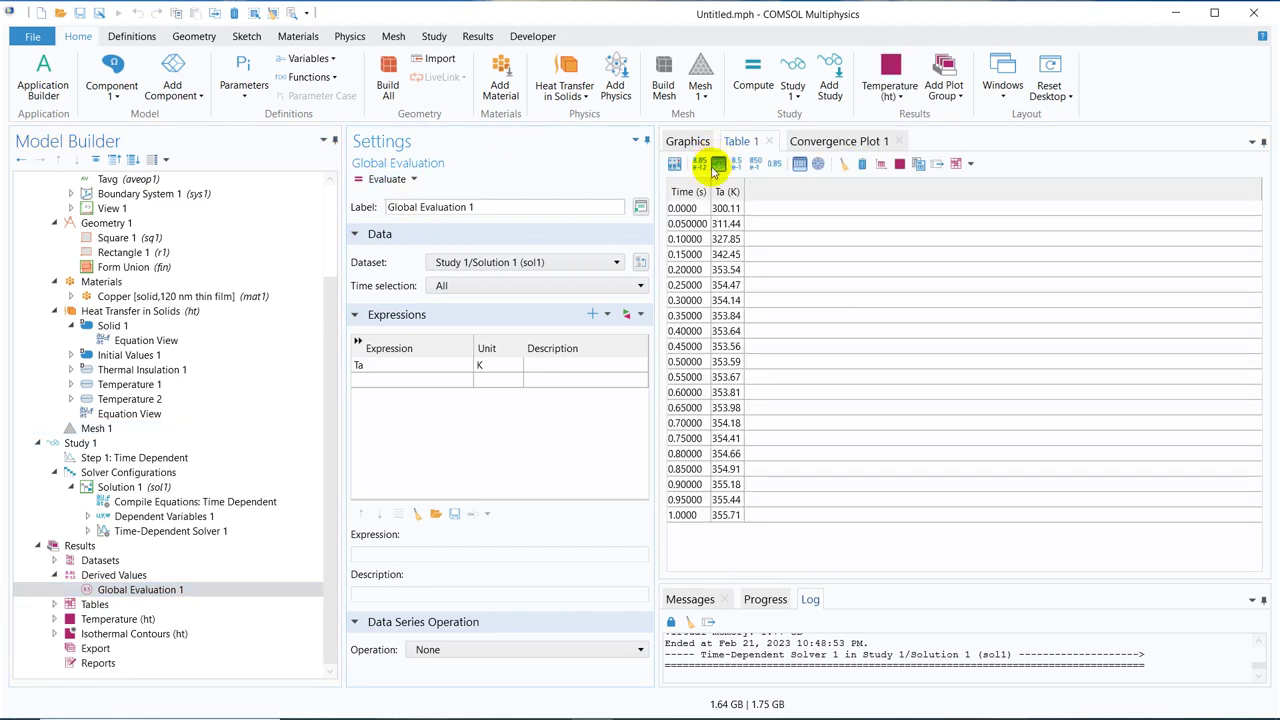
{"action": "left_click_drag", "start_coordinate": [689, 208], "coordinate": [715, 216]}
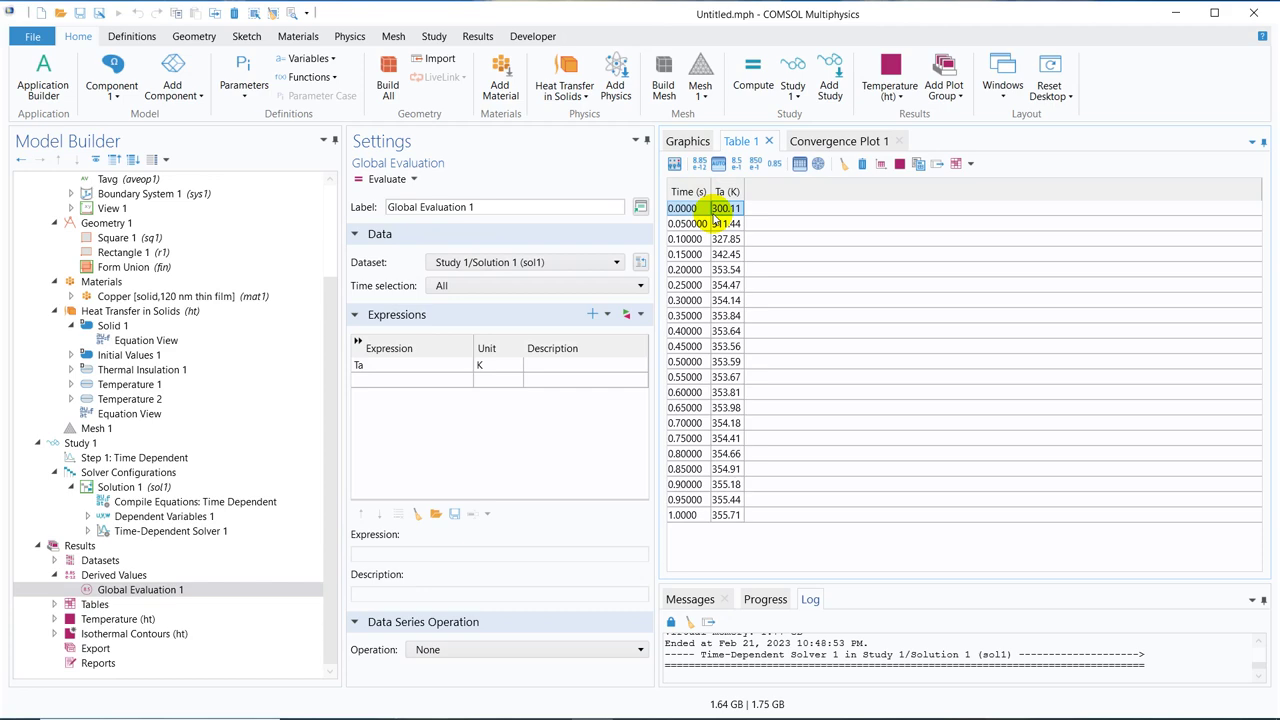
{"action": "left_click", "coordinate": [881, 165]}
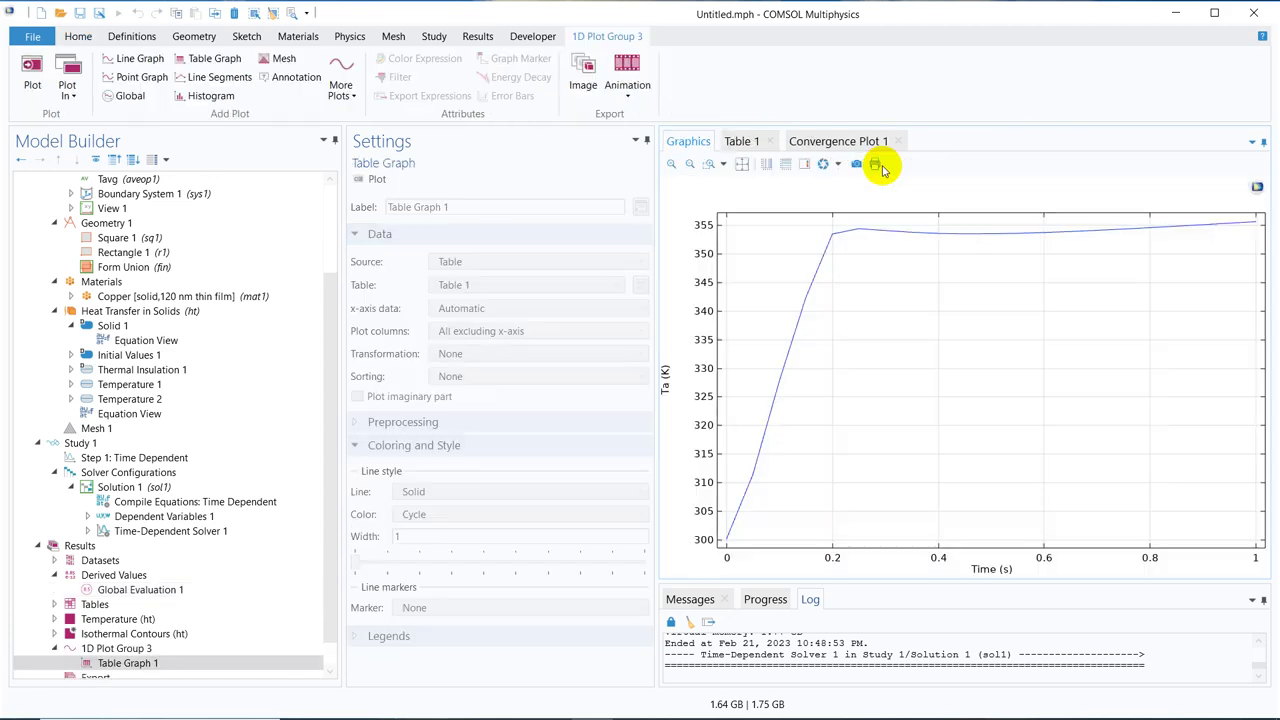